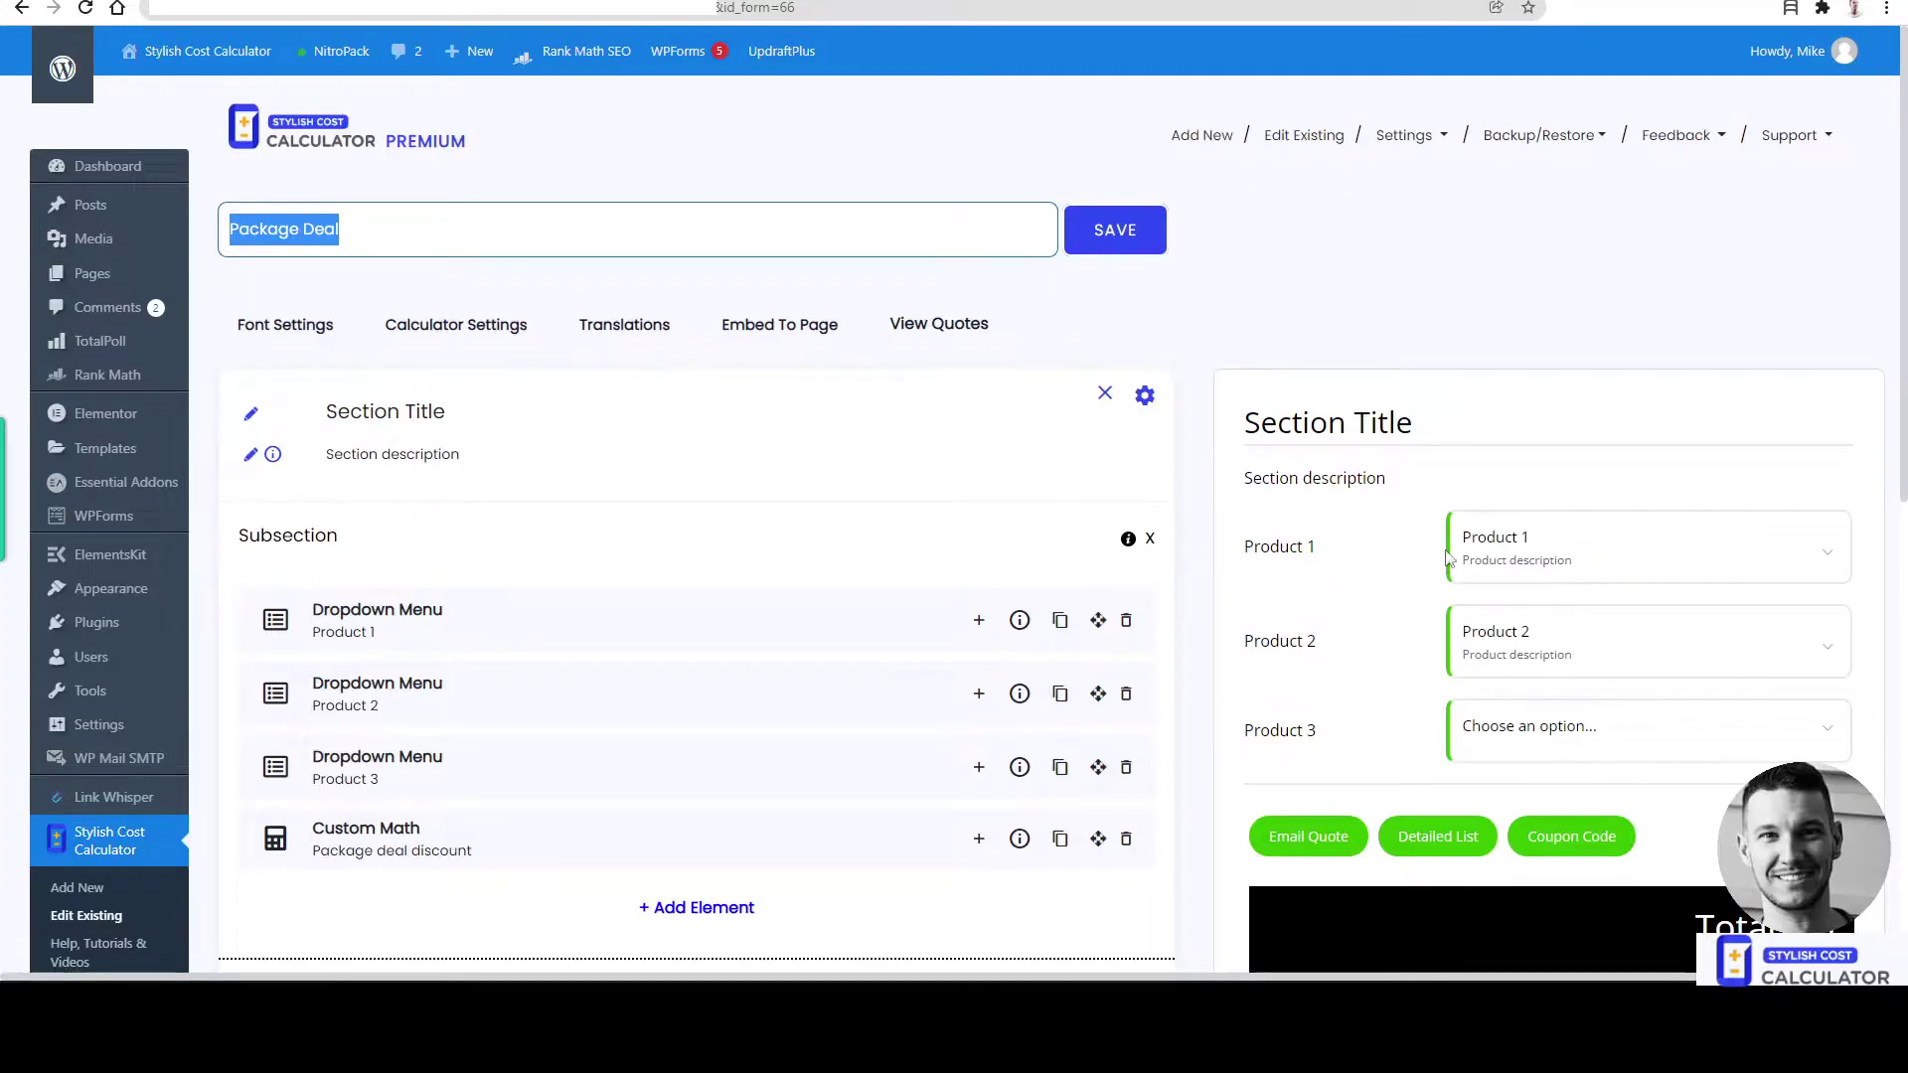
# Step: Choose Product 1, Product 2 and Product 3 in the three dropdowns of the Package Deal calculator's preview
pyautogui.scroll(-1, 1446, 564)
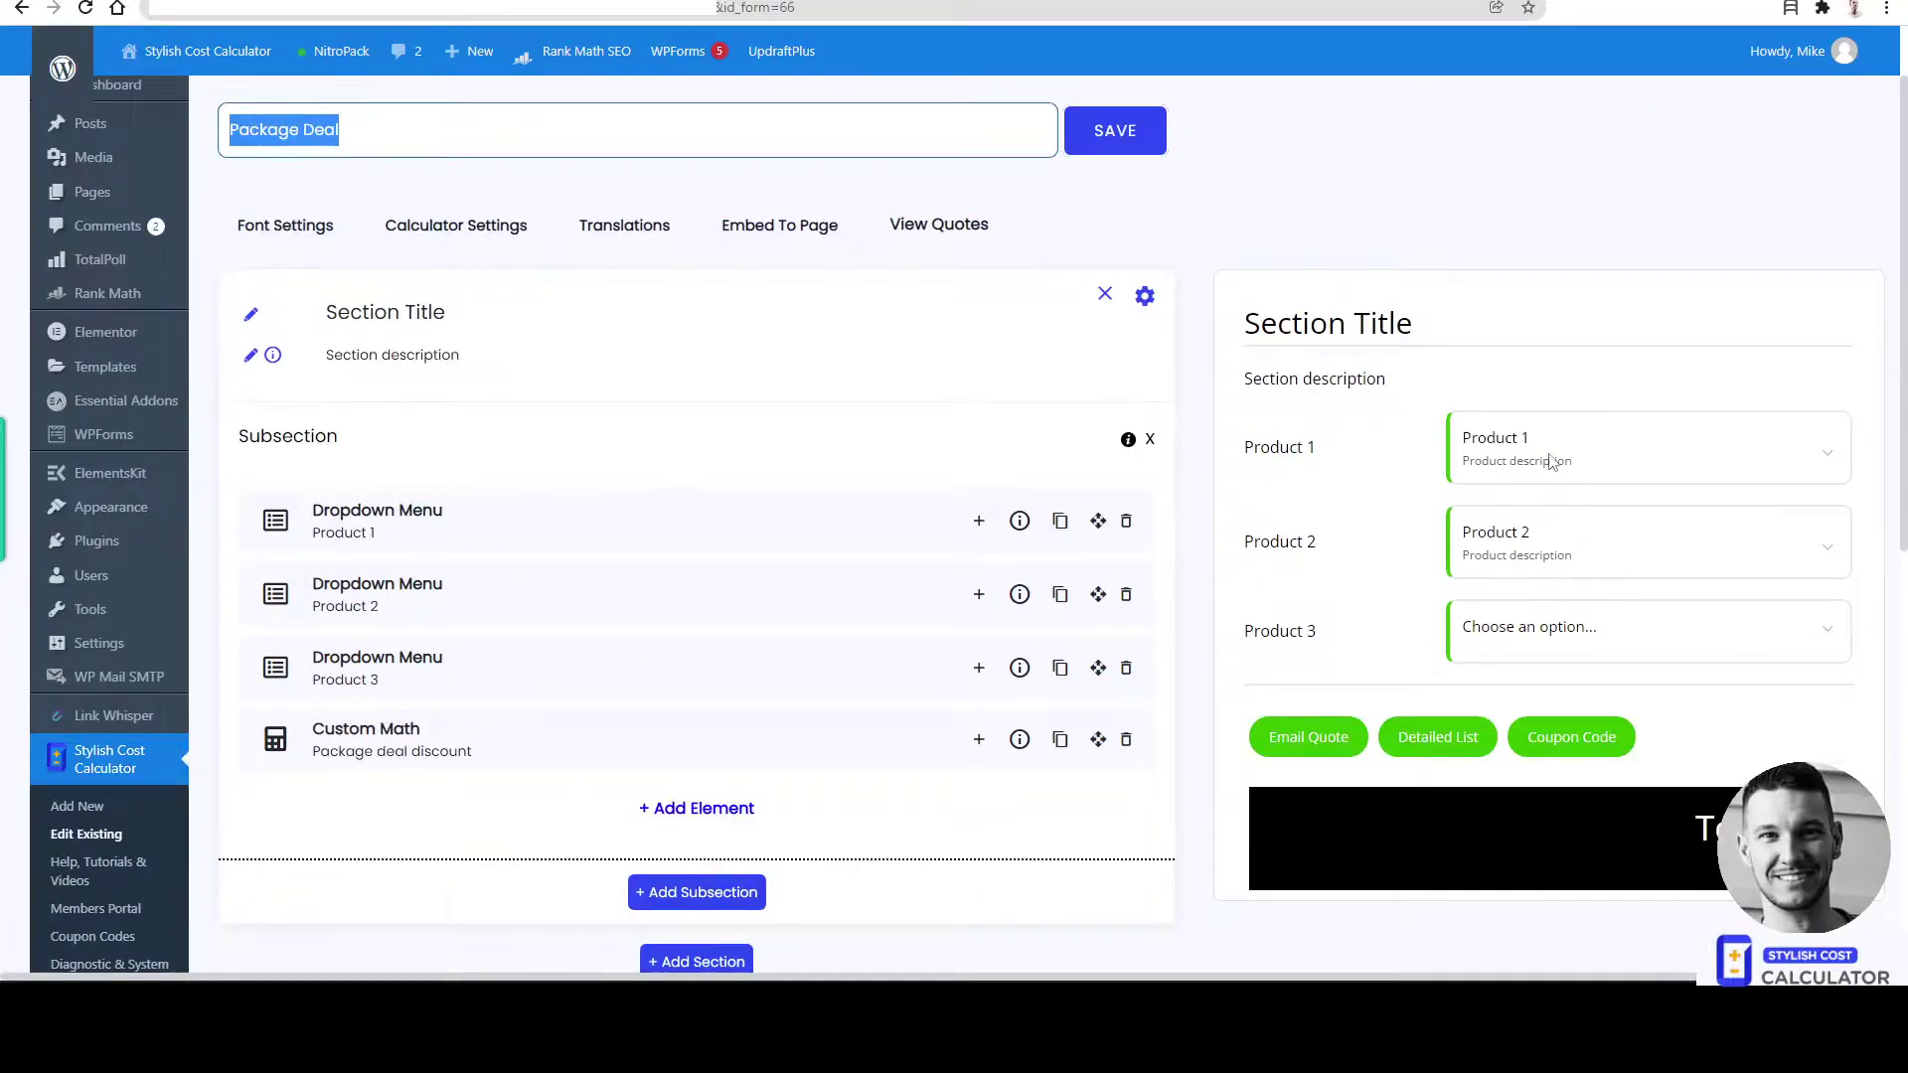
pyautogui.click(1496, 445)
pyautogui.click(1499, 548)
pyautogui.click(1502, 538)
pyautogui.click(1500, 651)
pyautogui.click(1517, 630)
pyautogui.click(1481, 732)
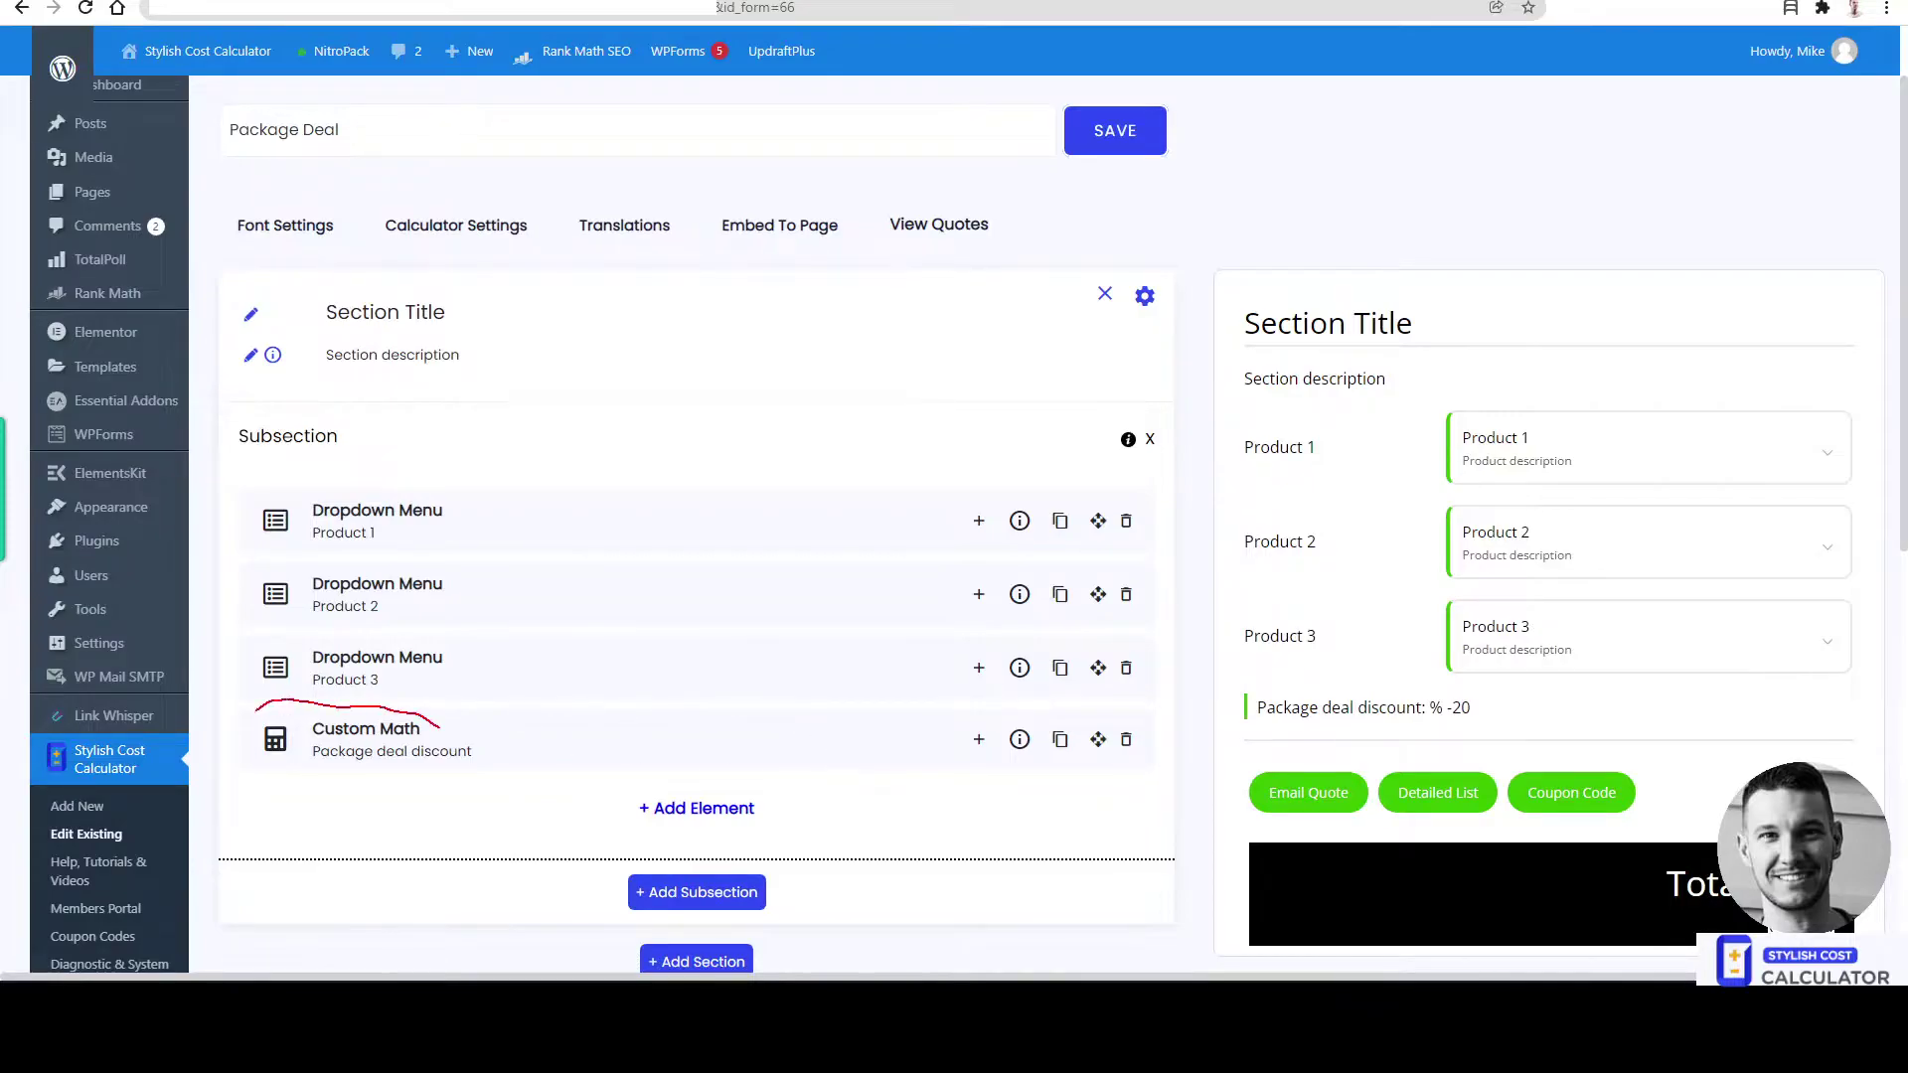
# Step: Examine the Package deal discount Custom Math element's settings and its conditional logic rules
pyautogui.click(979, 740)
pyautogui.scroll(-4, 855, 715)
pyautogui.click(402, 637)
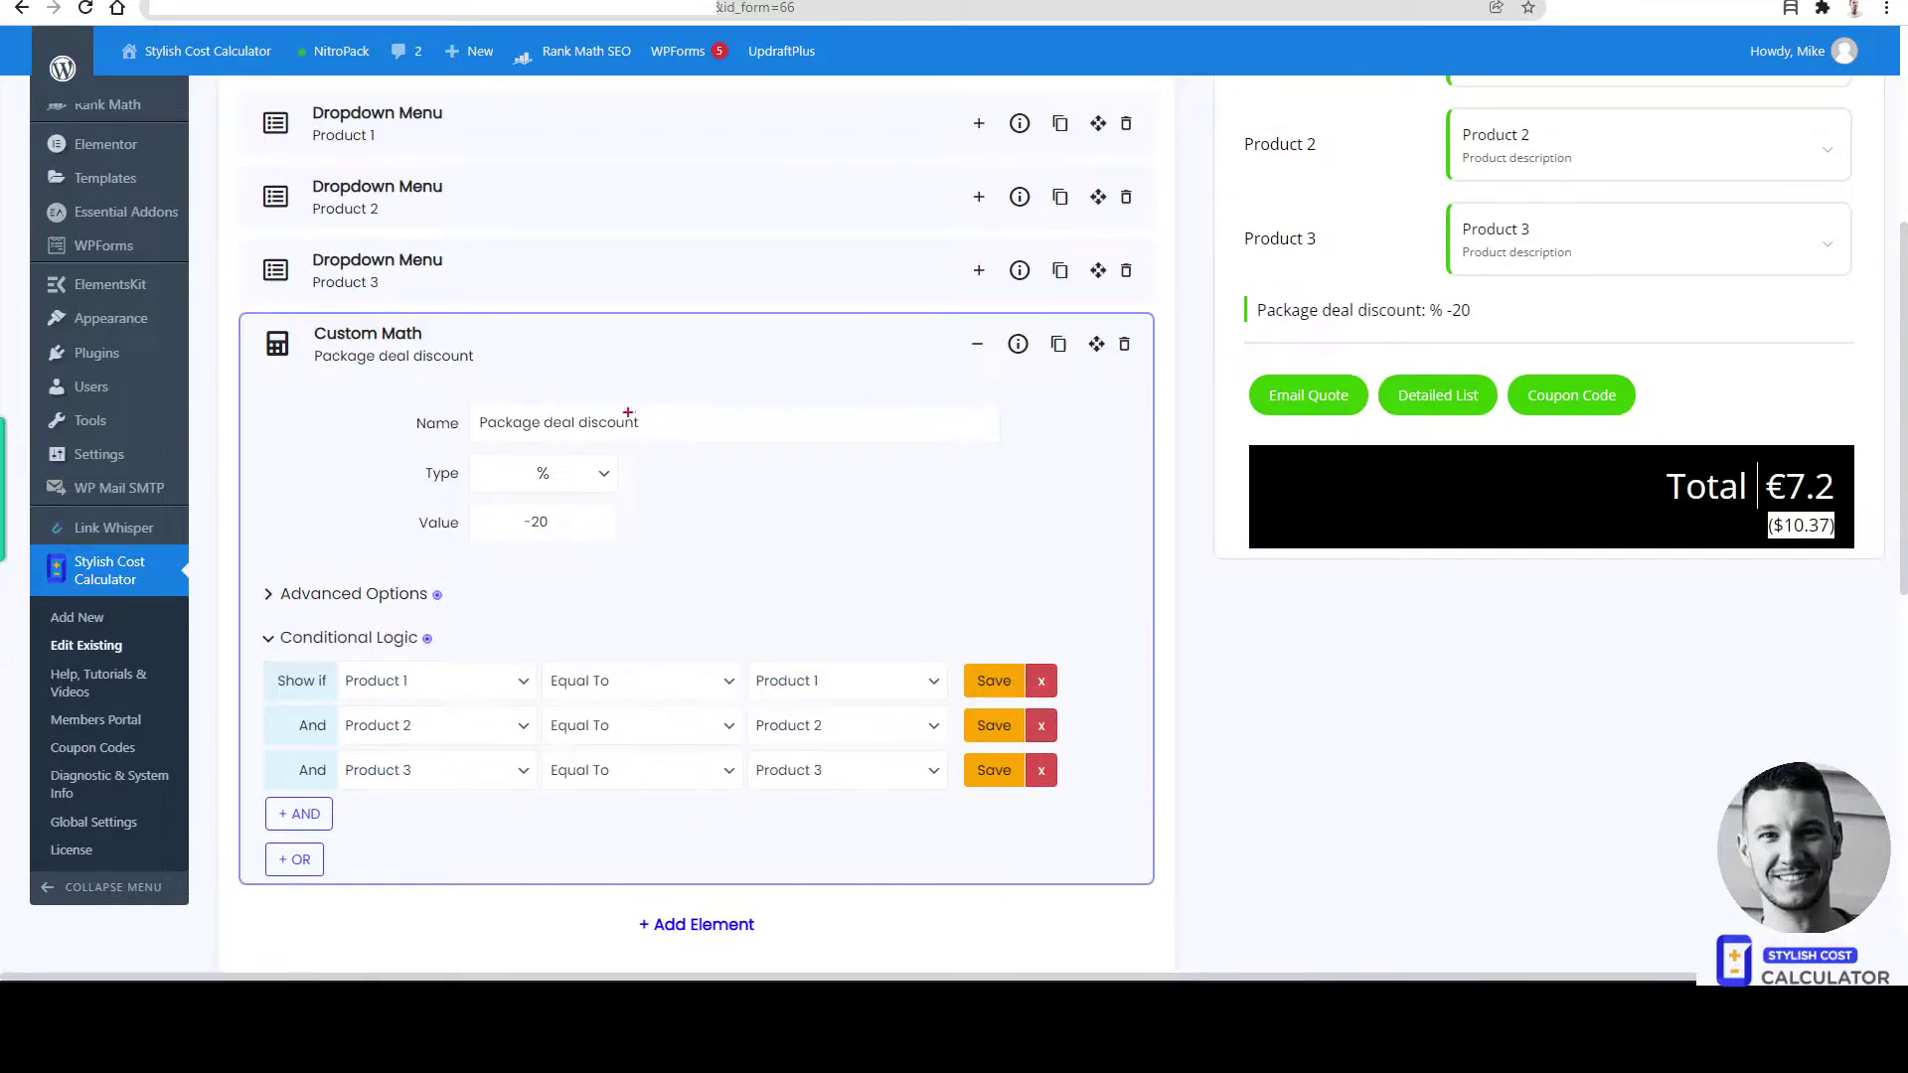
pyautogui.scroll(3, 1567, 101)
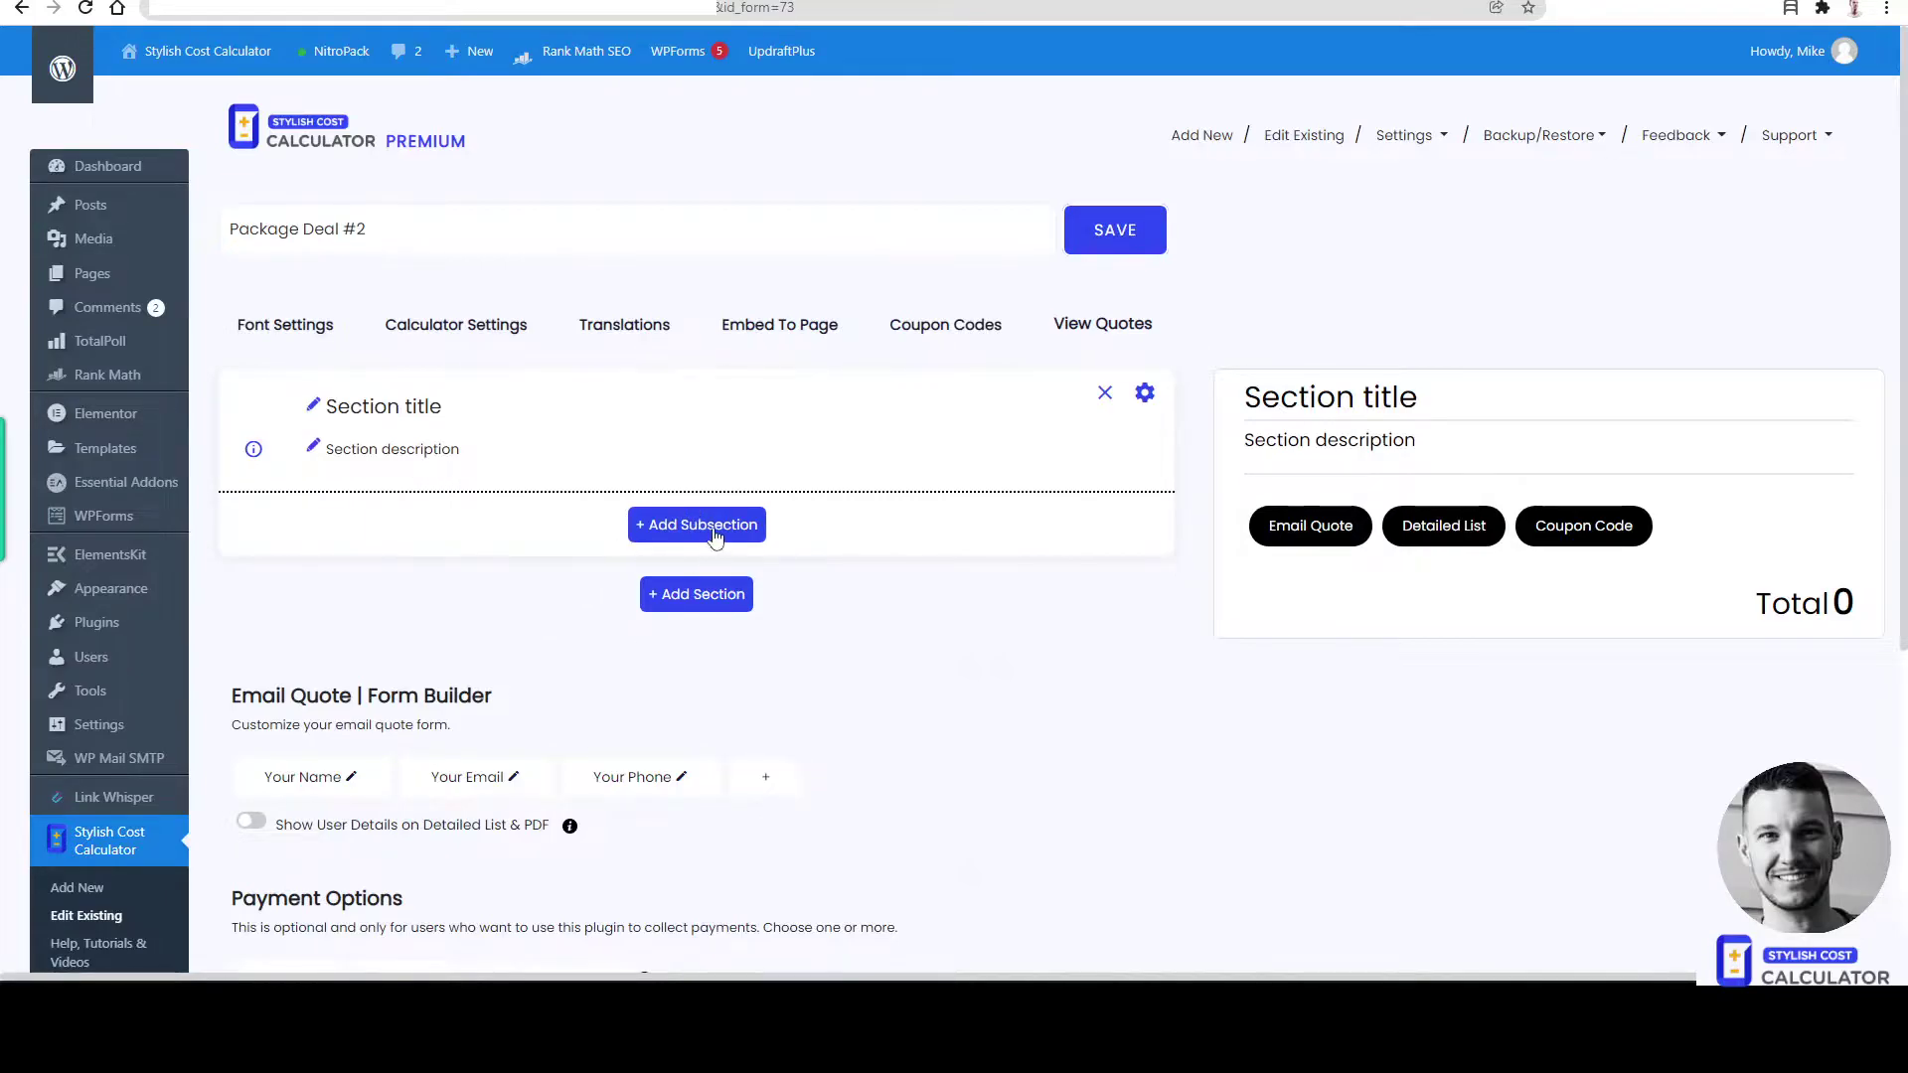
# Step: Add a subsection to the Package Deal #2 calculator and insert a Variable Math element in it
pyautogui.click(701, 526)
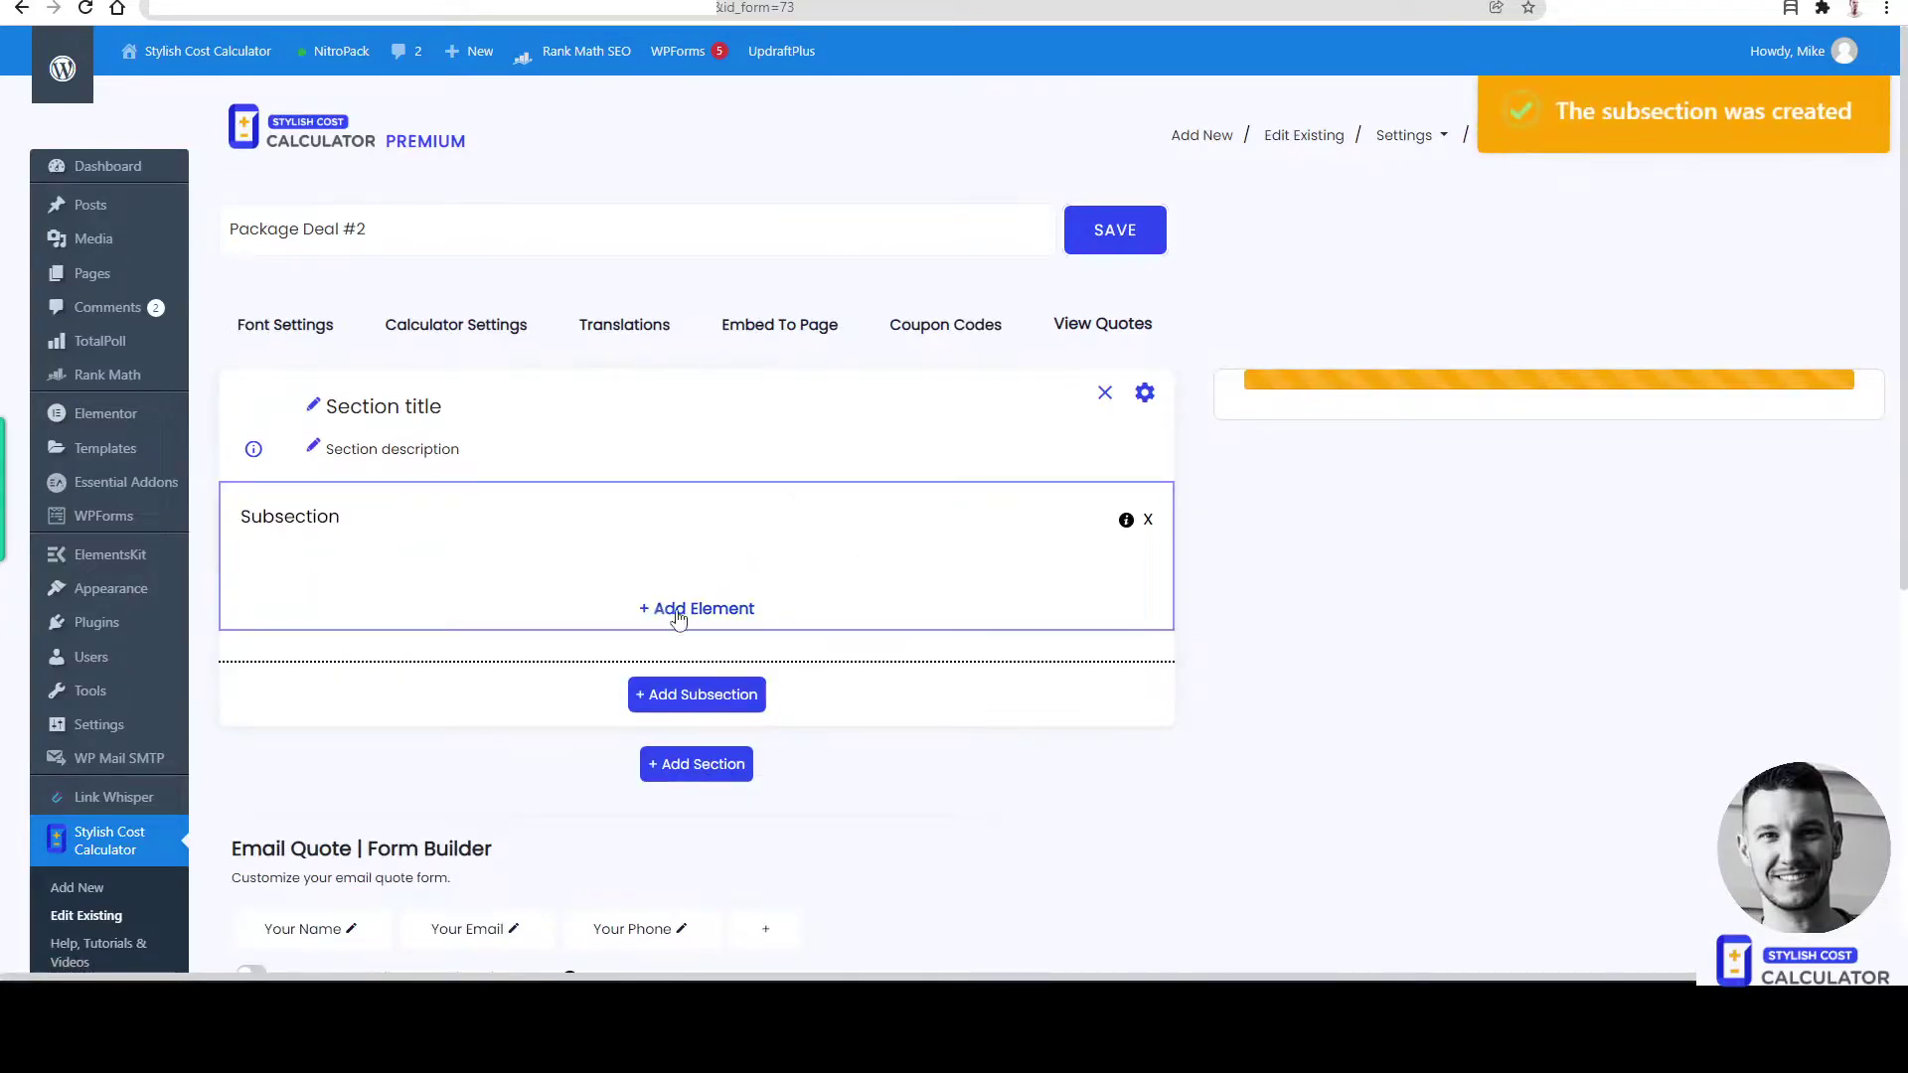
pyautogui.click(733, 609)
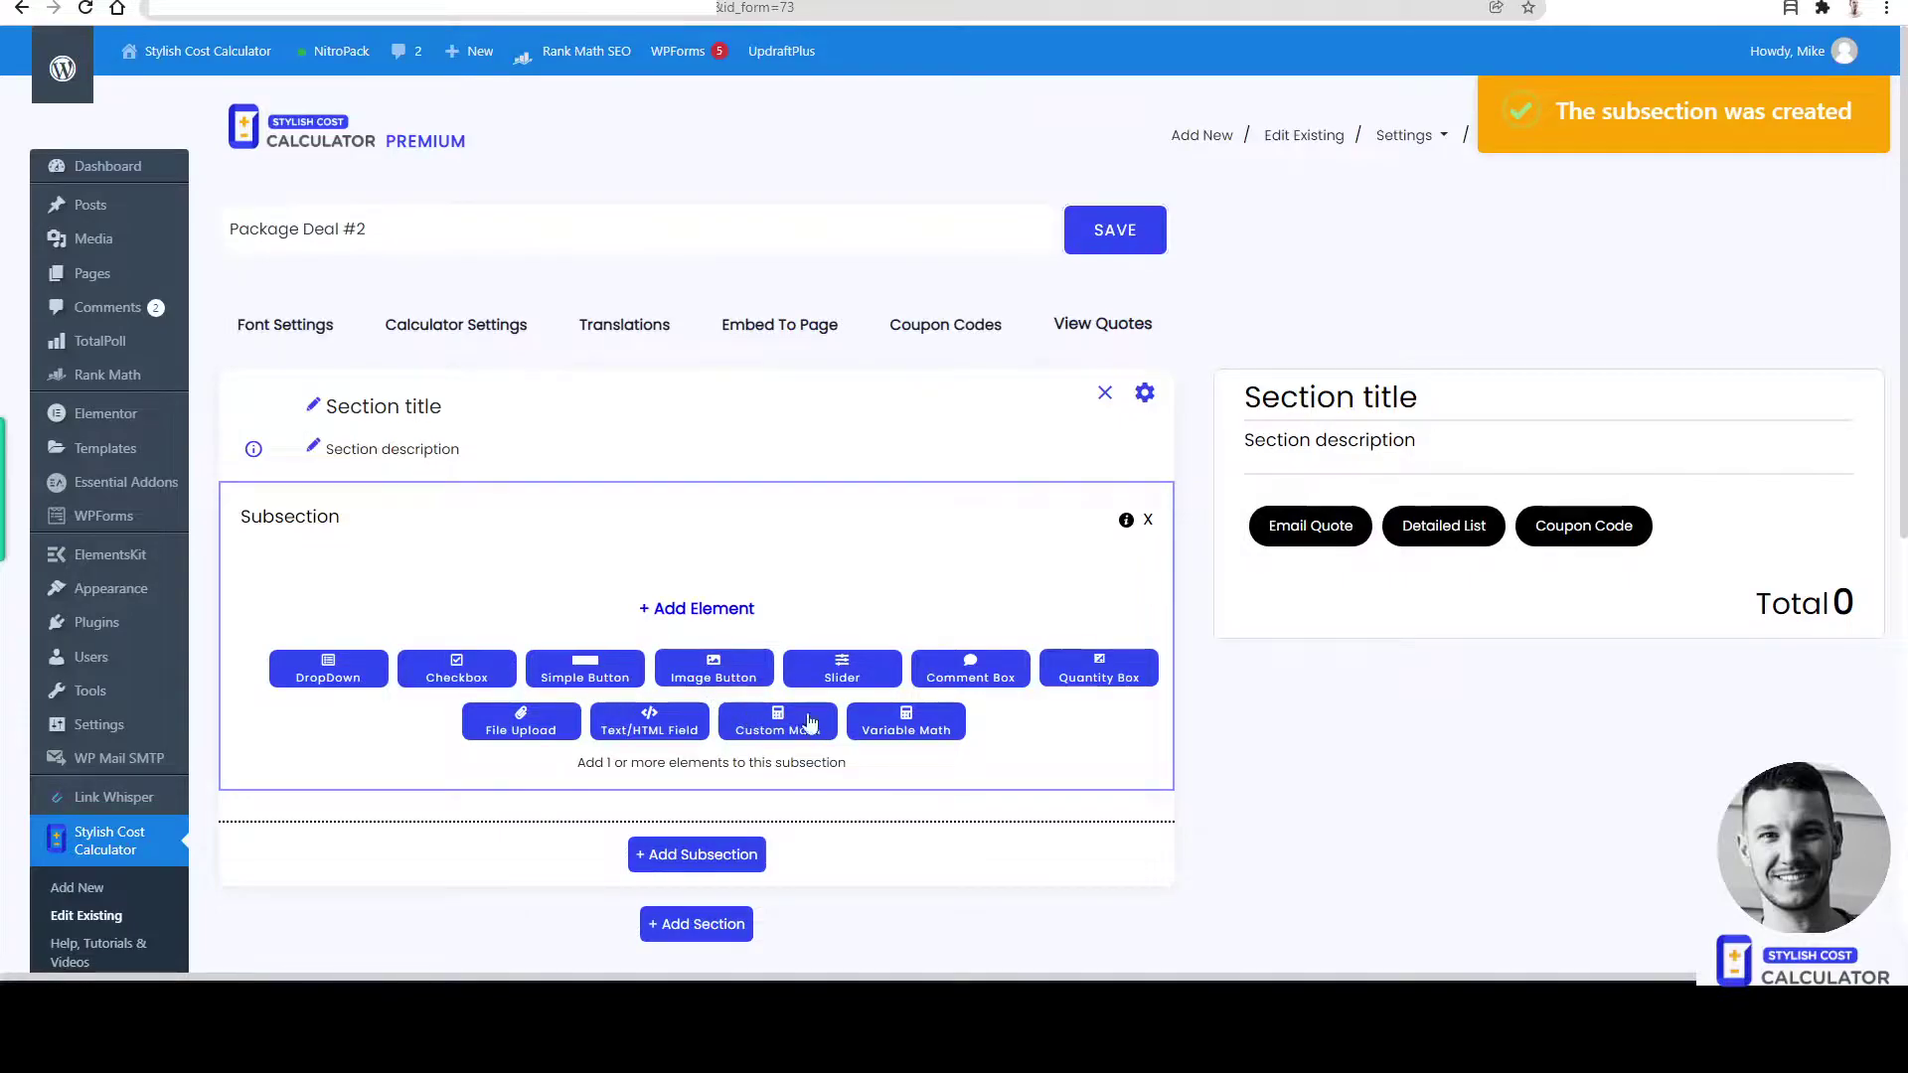
pyautogui.click(939, 733)
pyautogui.scroll(-3, 695, 636)
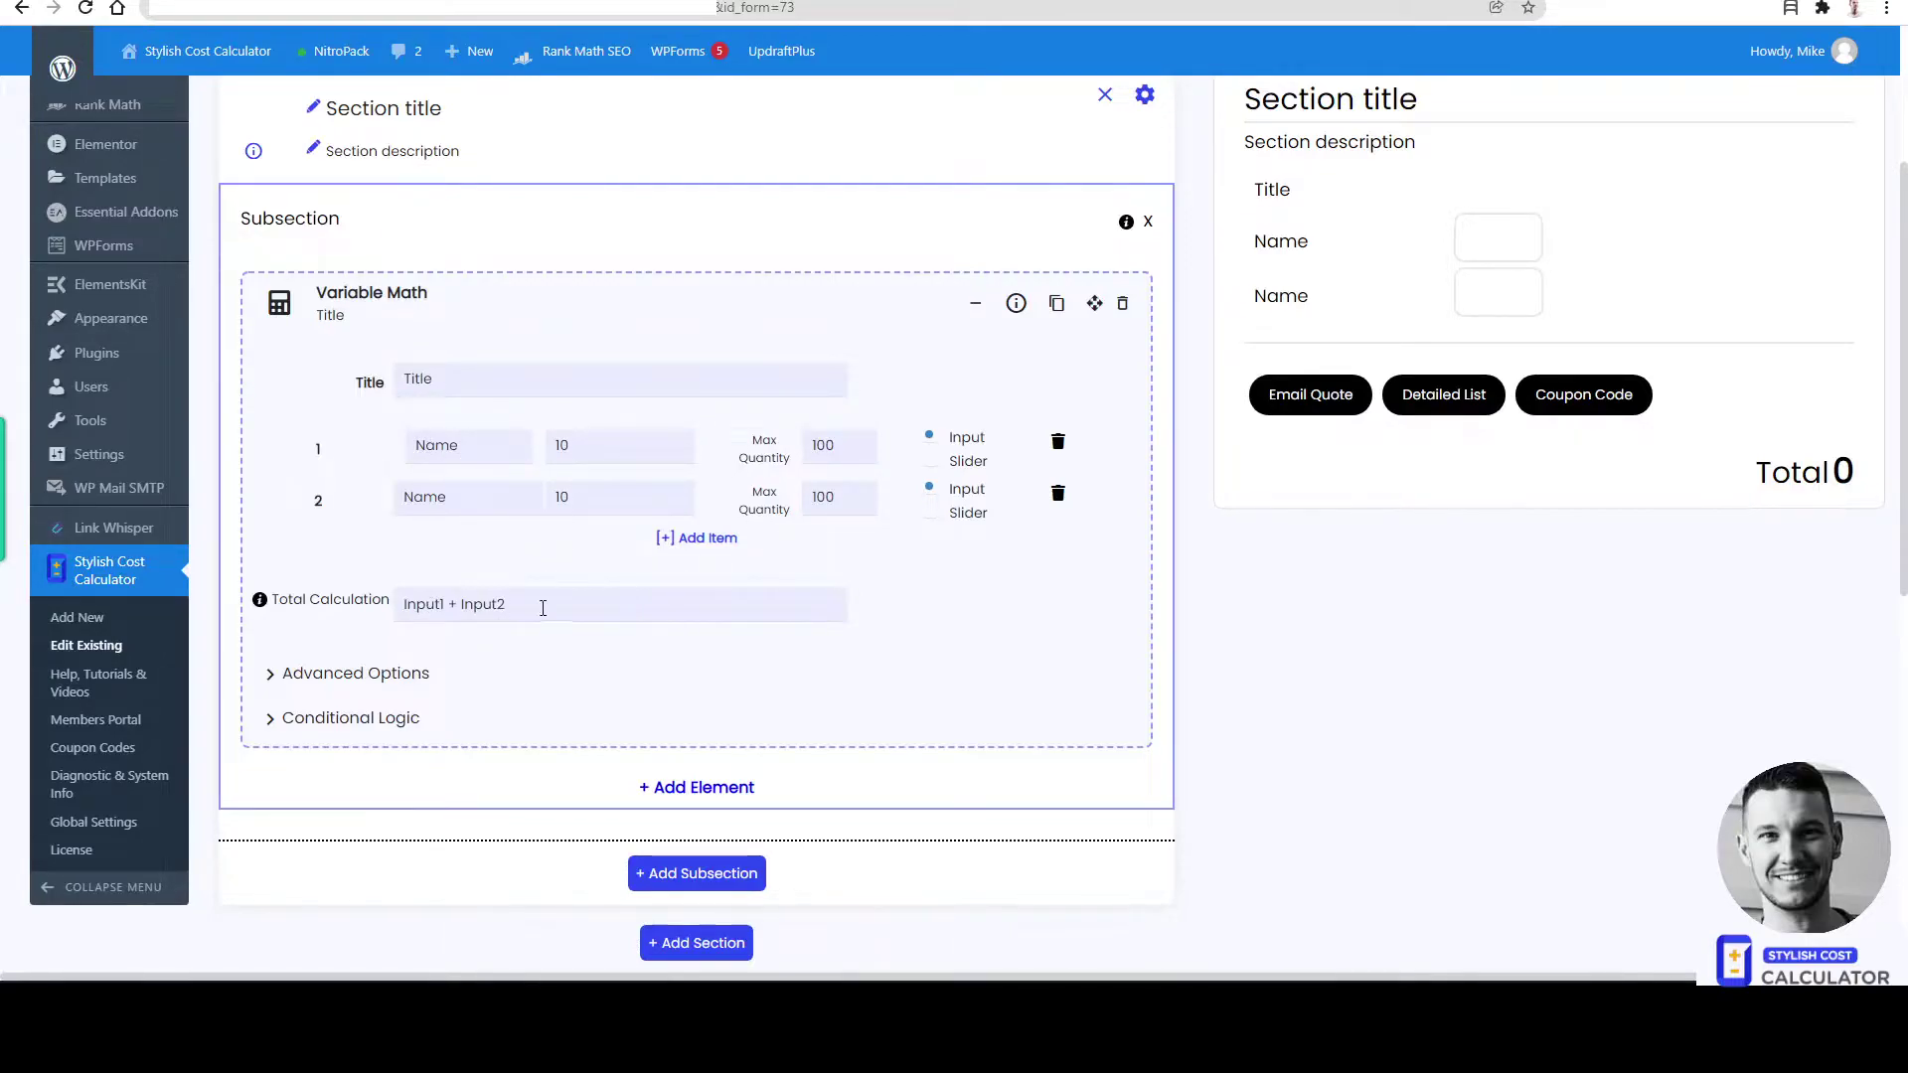
pyautogui.moveTo(501, 609); pyautogui.dragTo(378, 611)
pyautogui.click(608, 613)
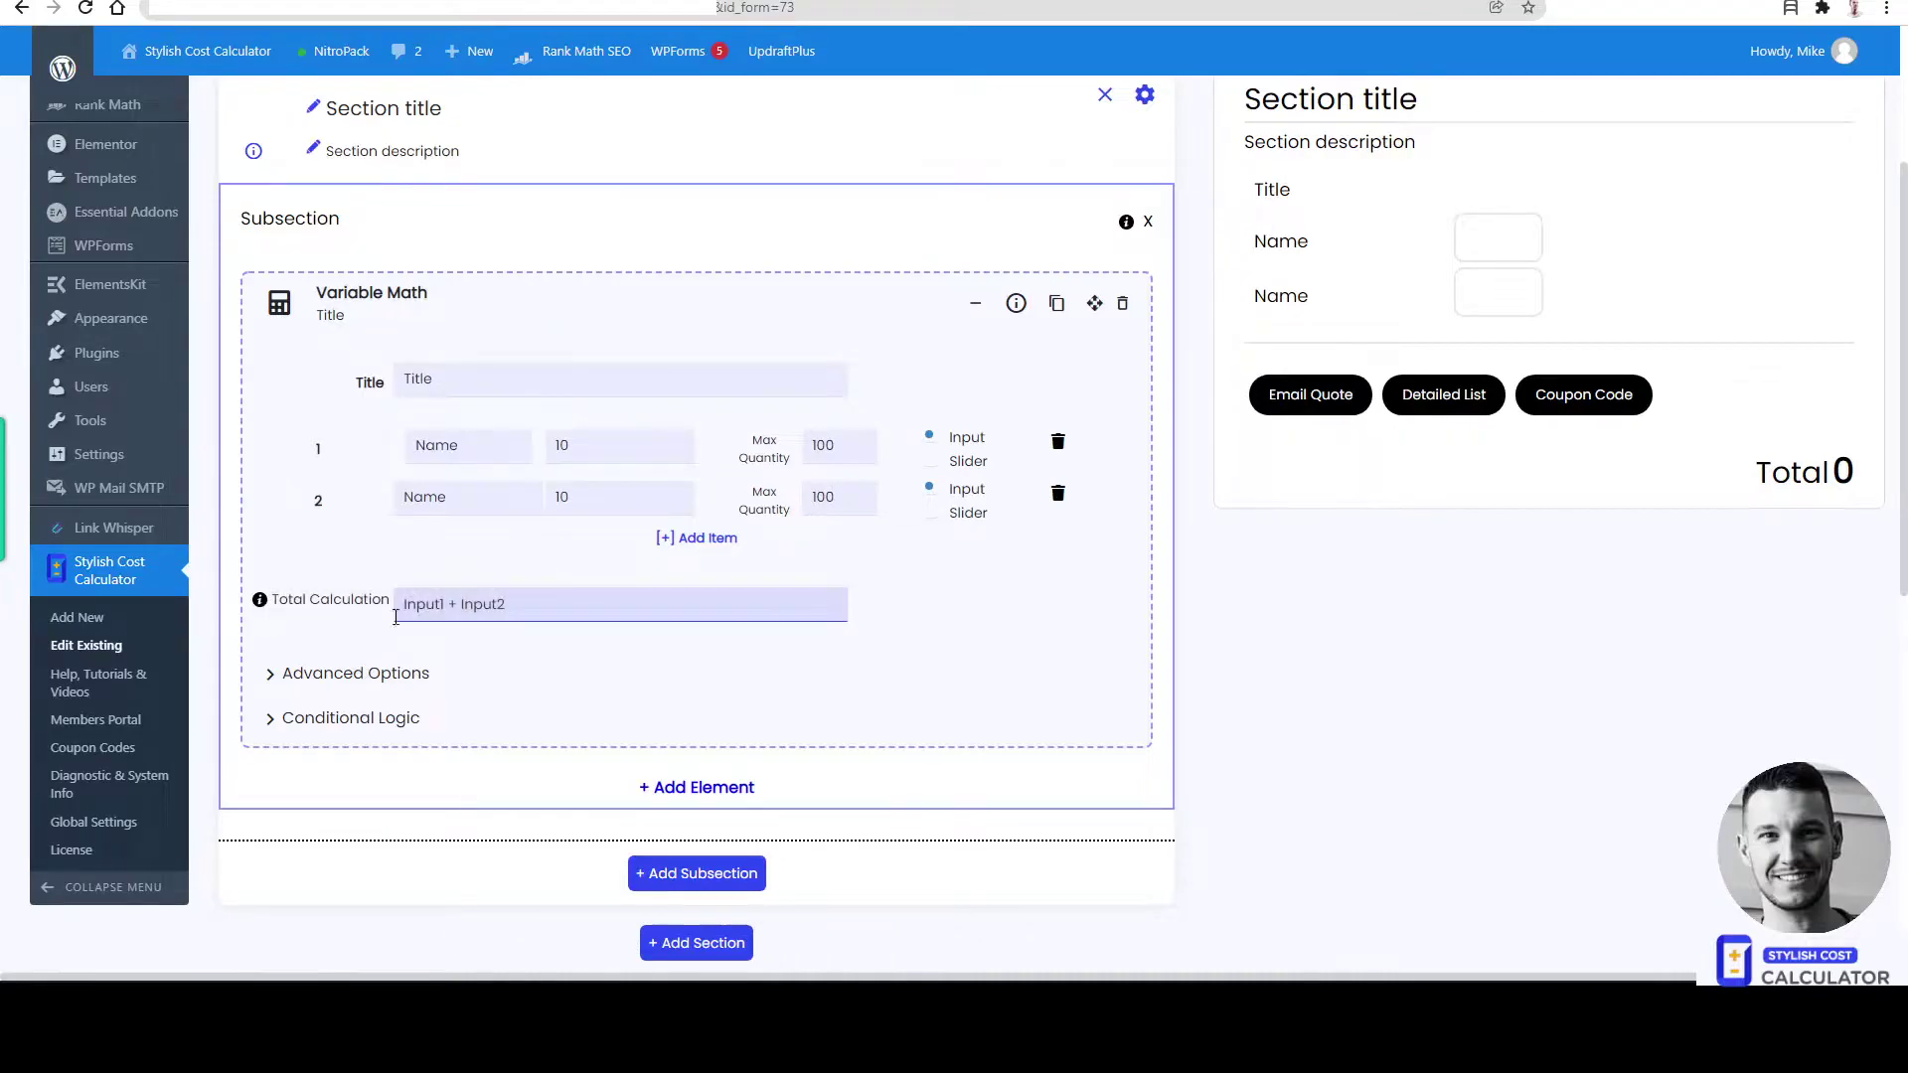
pyautogui.scroll(1, 696, 660)
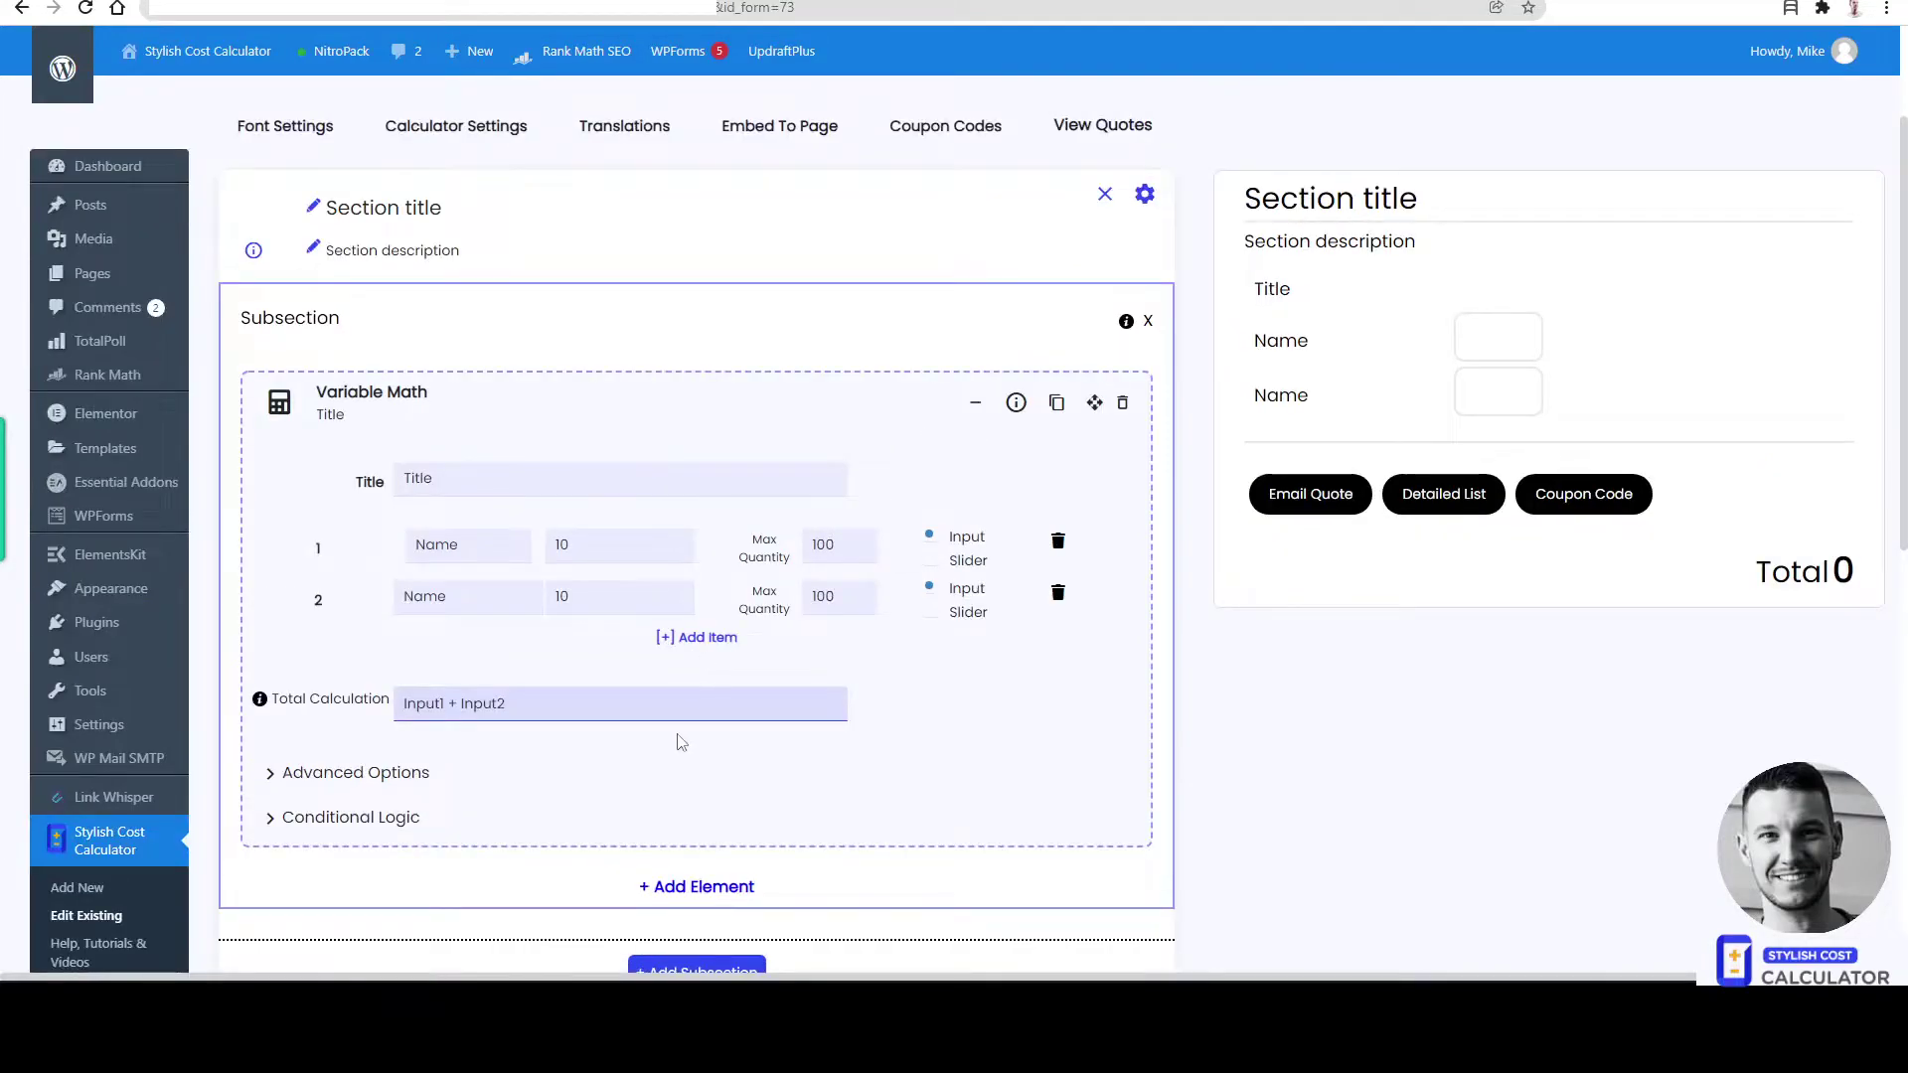
pyautogui.scroll(1, 607, 582)
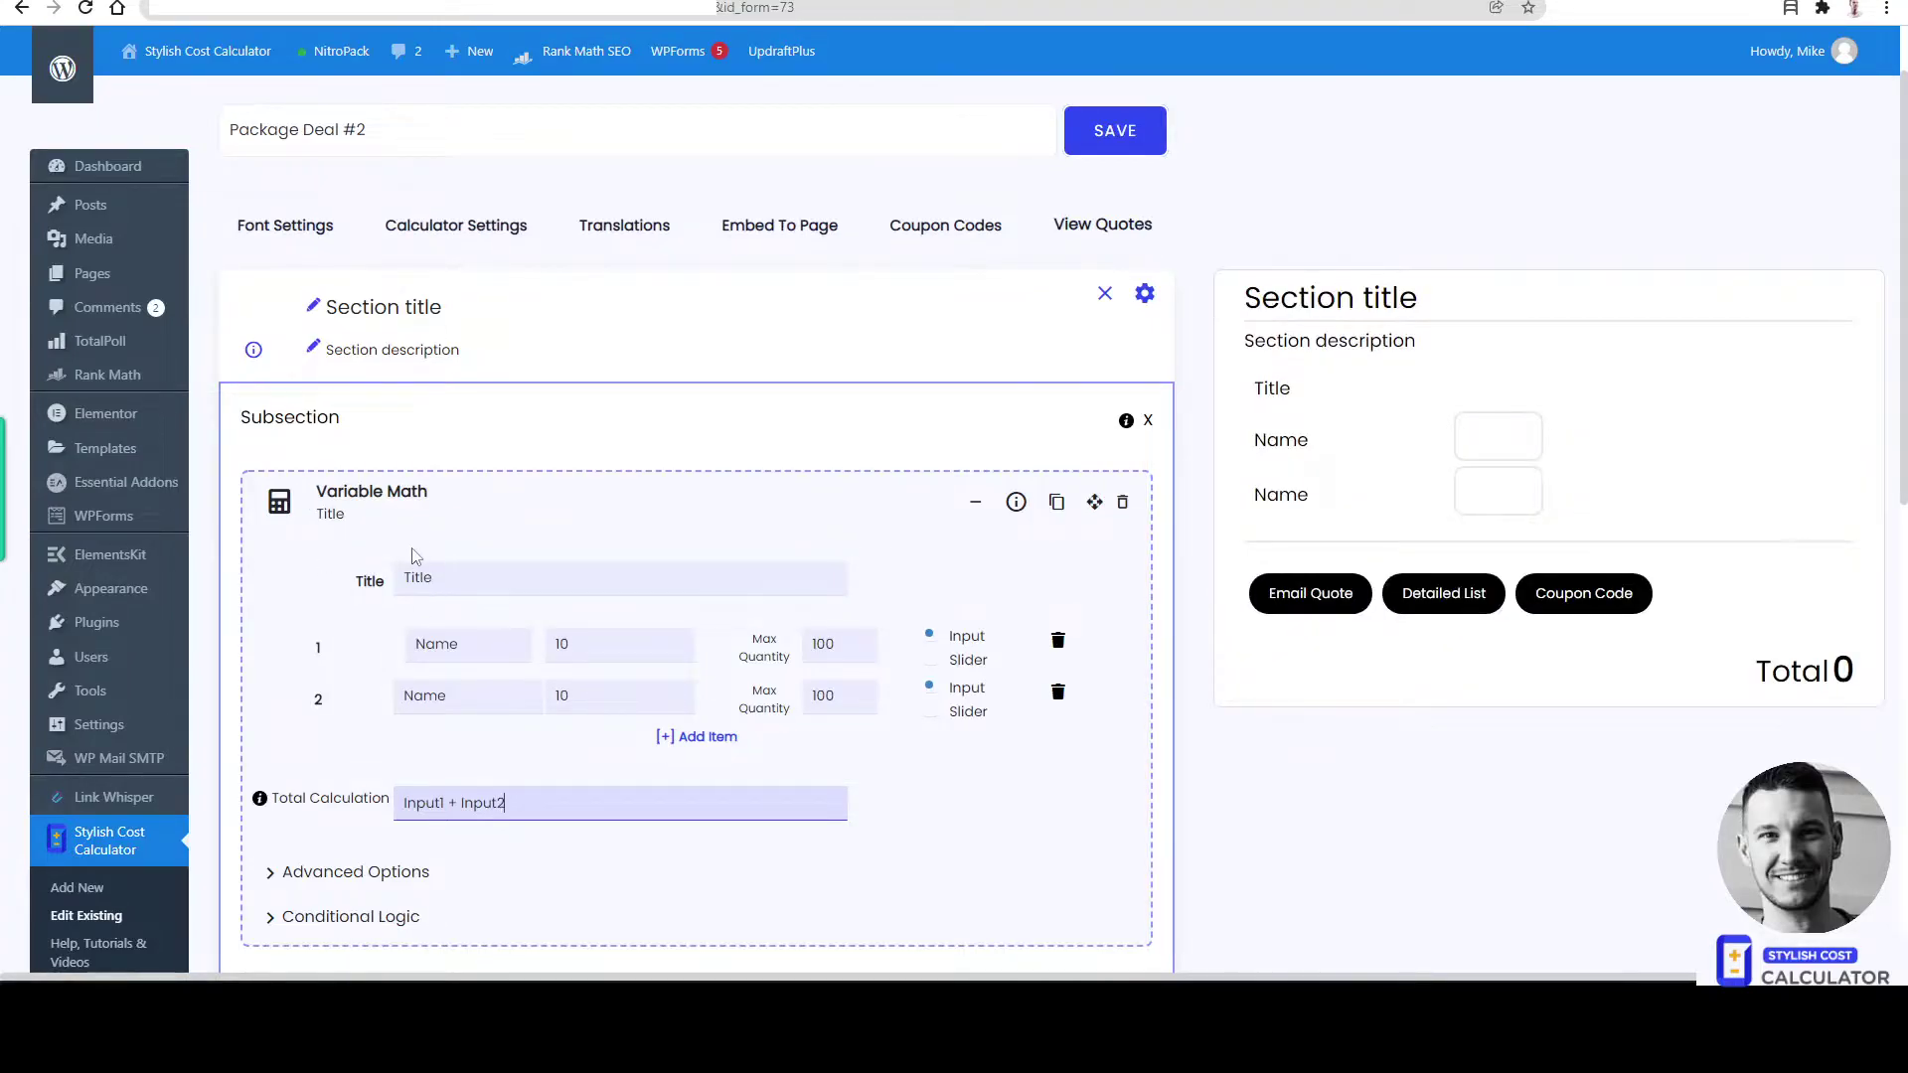
pyautogui.click(549, 809)
# Step: Set the Variable Math element's title to Mens Suit
pyautogui.click(472, 579)
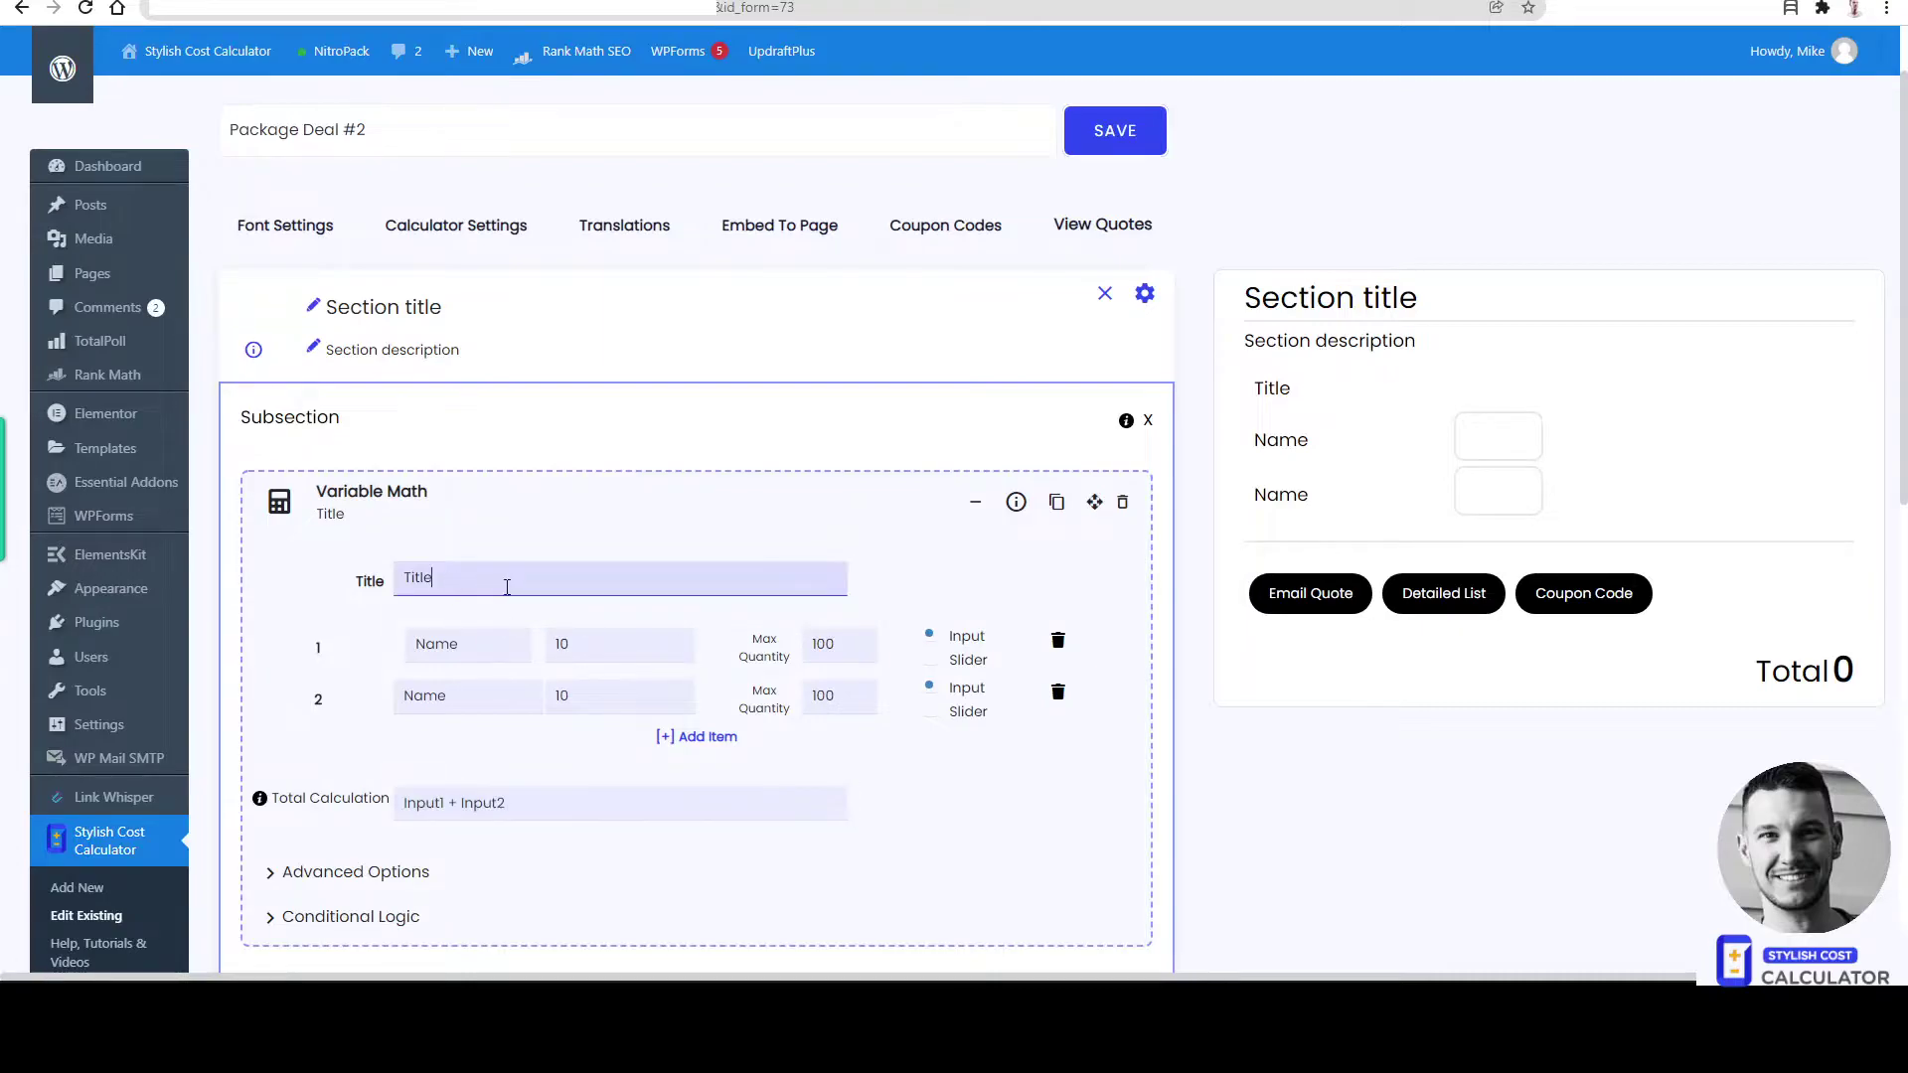
pyautogui.write('Mens Su')
pyautogui.moveTo(185, 521)
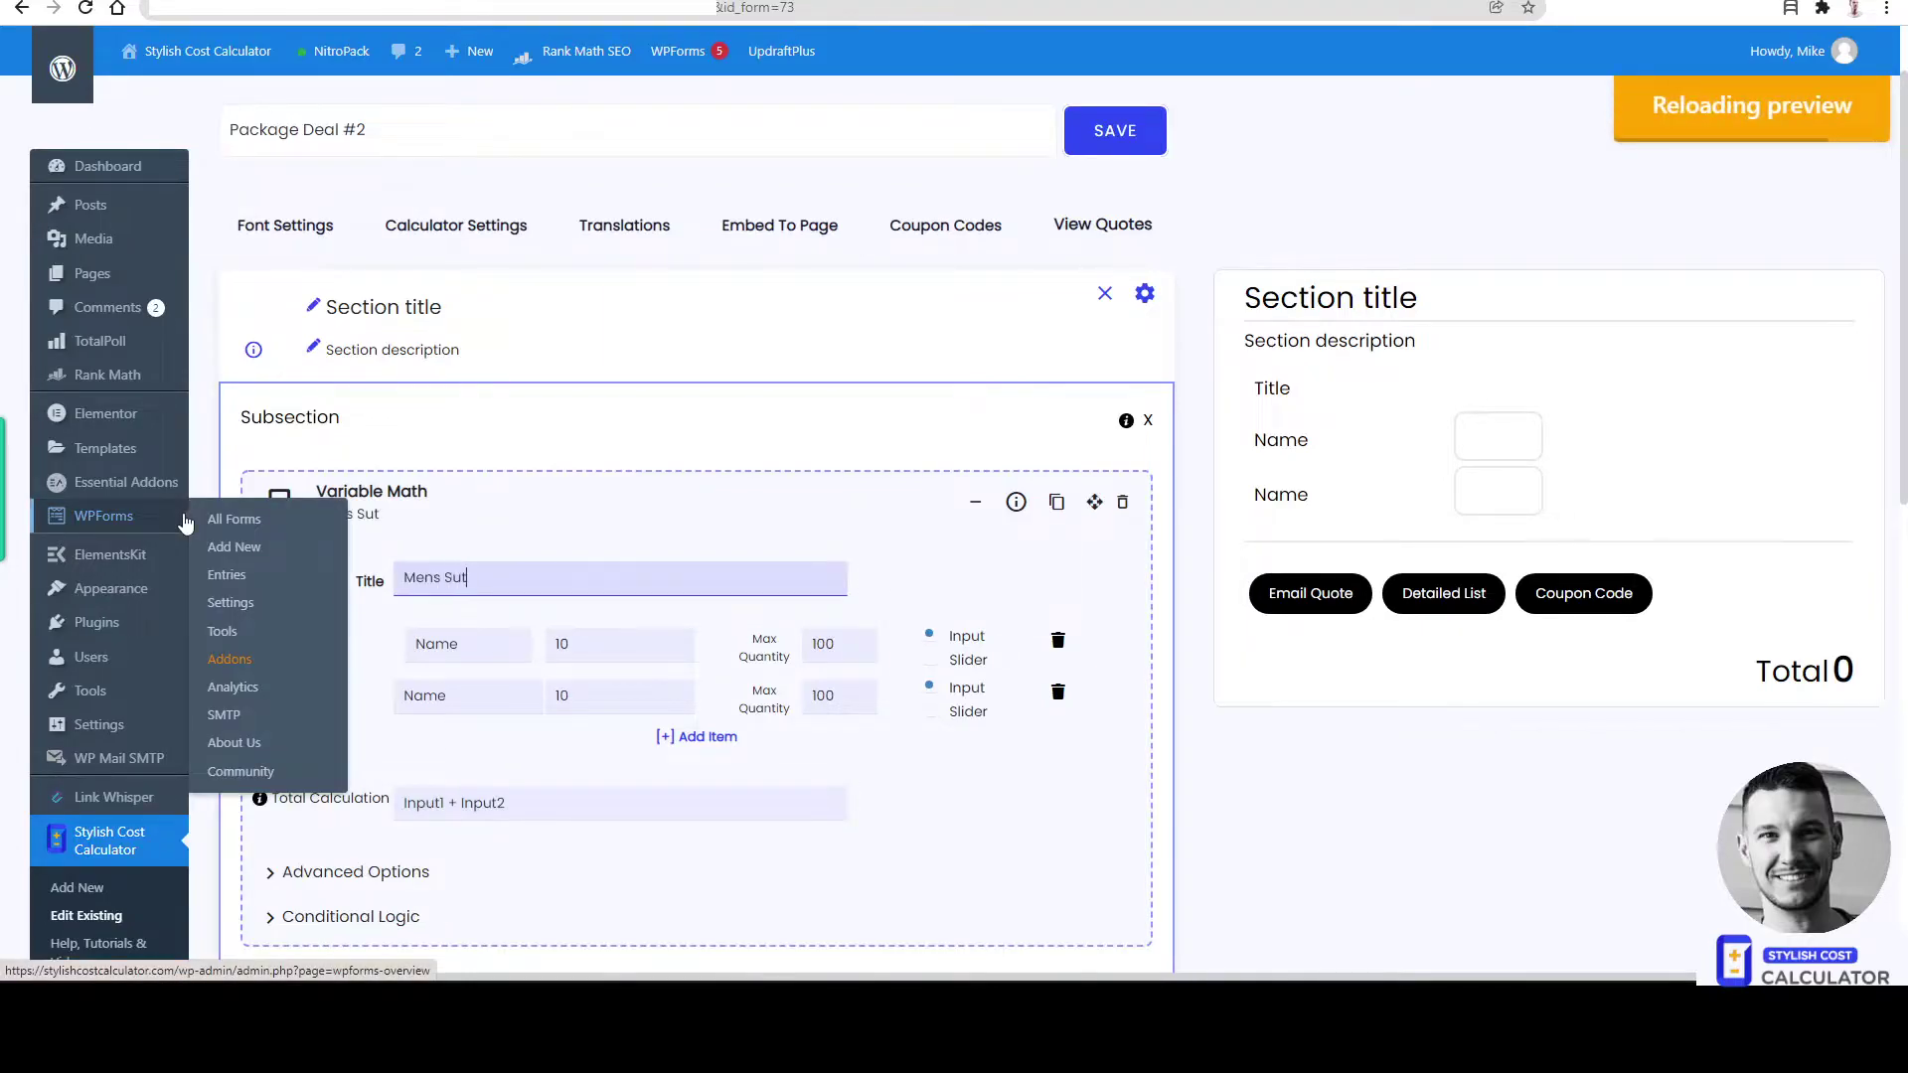
pyautogui.write('it')
# Step: Name the first two items of the Mens Suit element Jacket and Shirt
pyautogui.moveTo(472, 647); pyautogui.dragTo(420, 648)
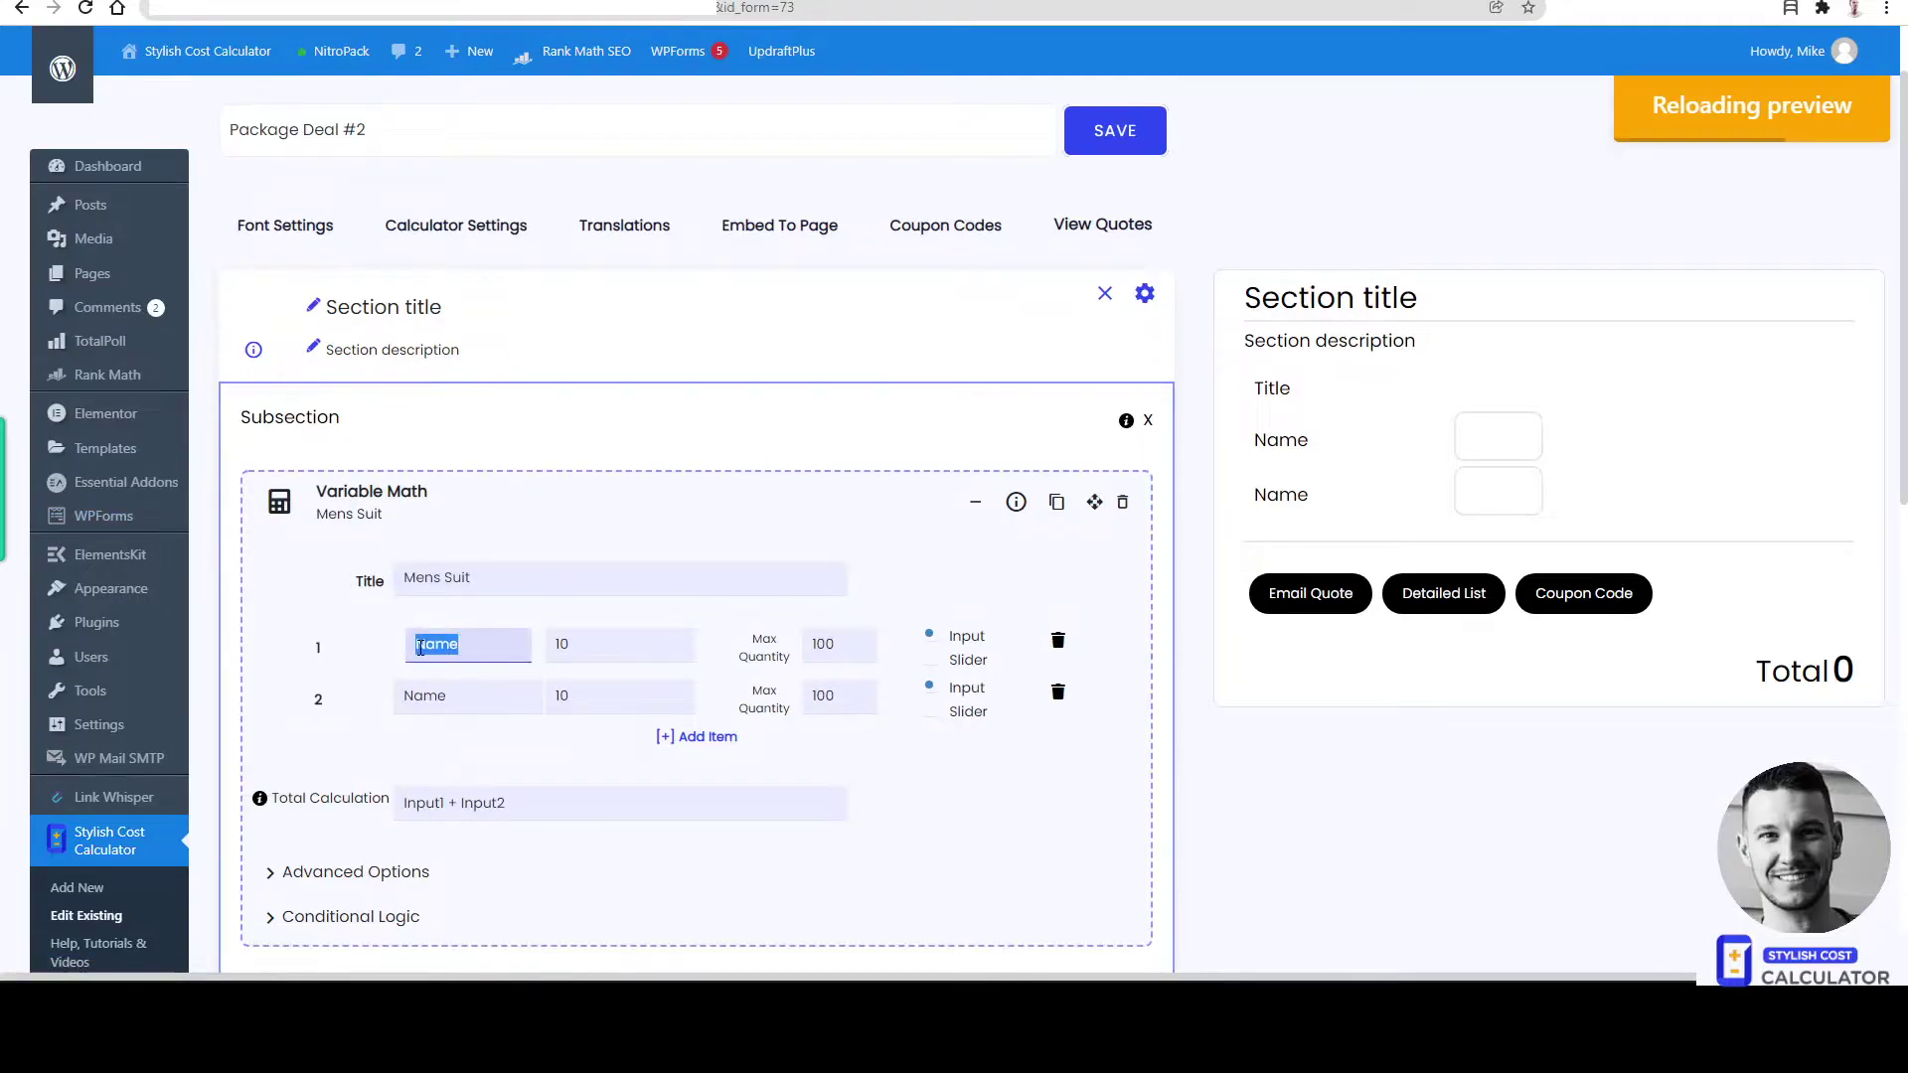
pyautogui.write('Shirt')
pyautogui.doubleClick(420, 647)
pyautogui.write('Jacket')
pyautogui.doubleClick(443, 686)
pyautogui.write('Shirt')
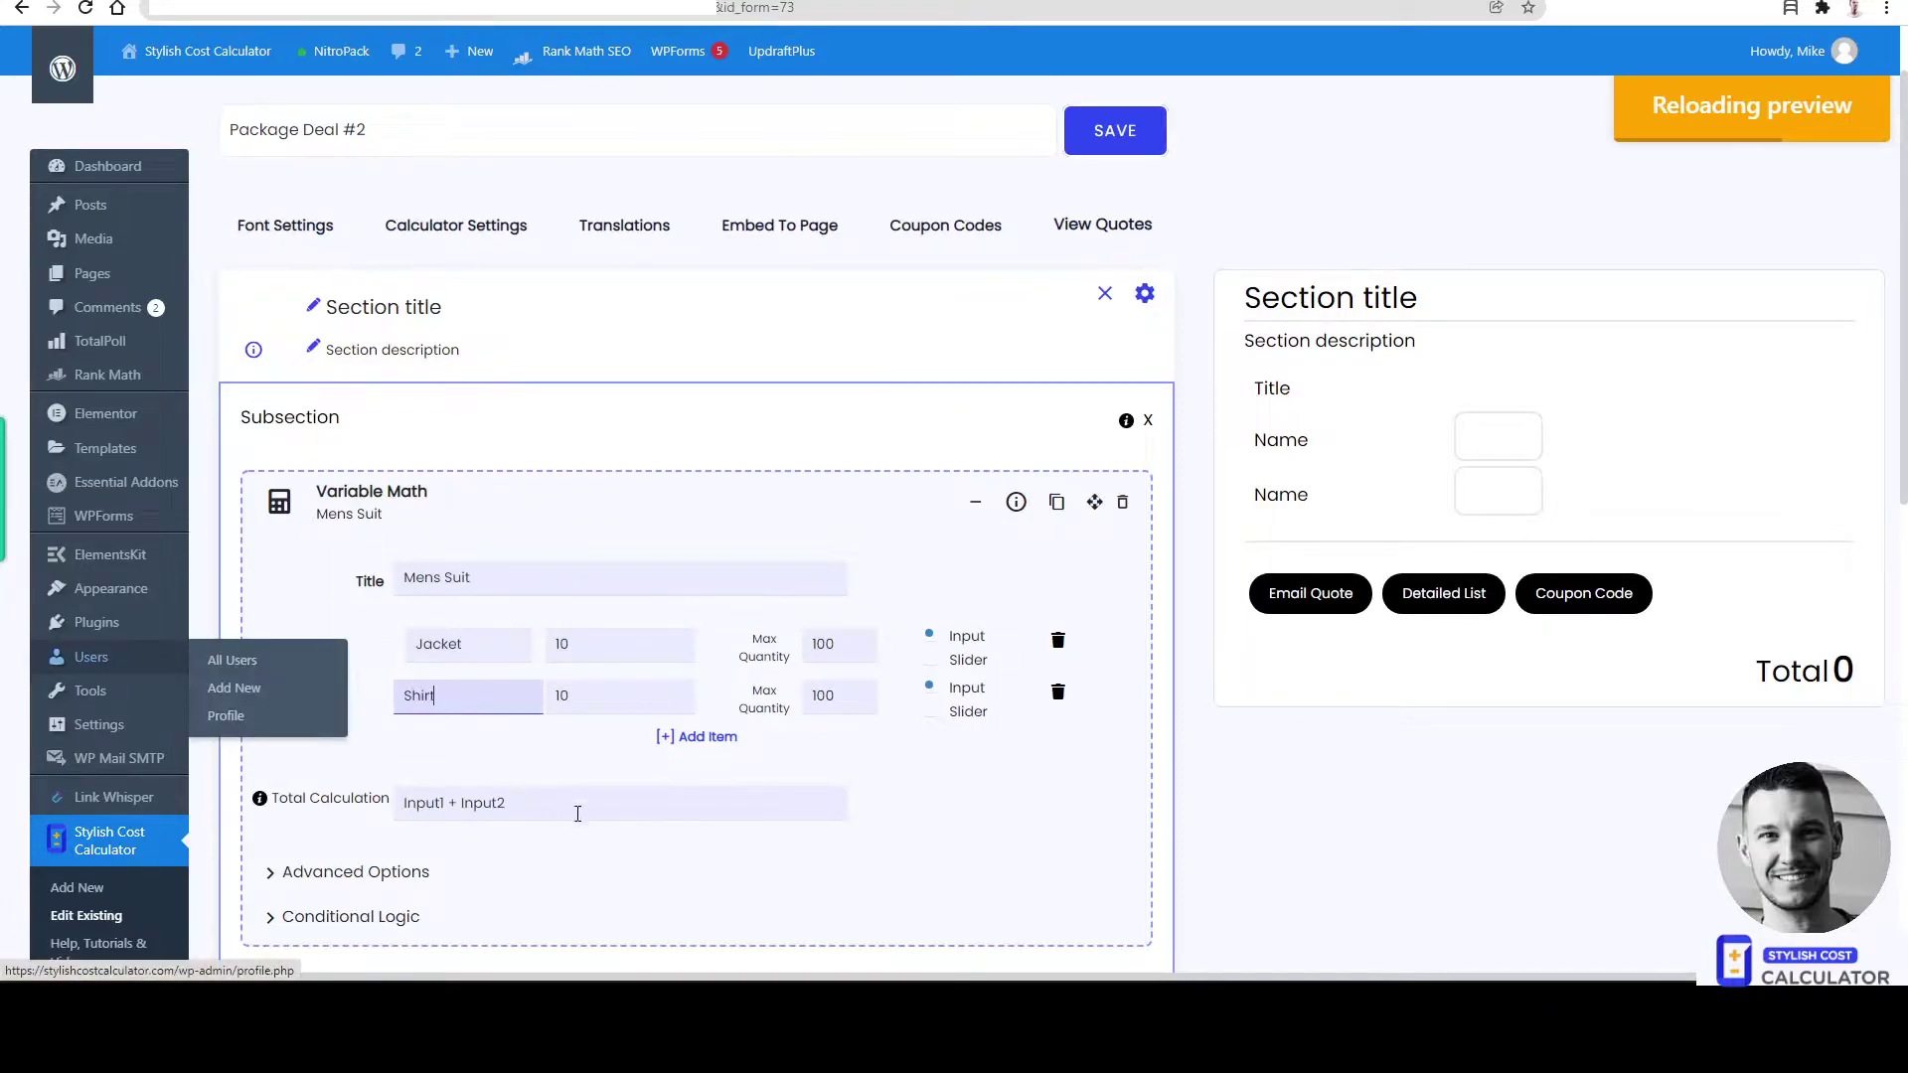
# Step: Add a third and a fourth item to the Mens Suit element and name them Pants and Shoes
pyautogui.click(693, 752)
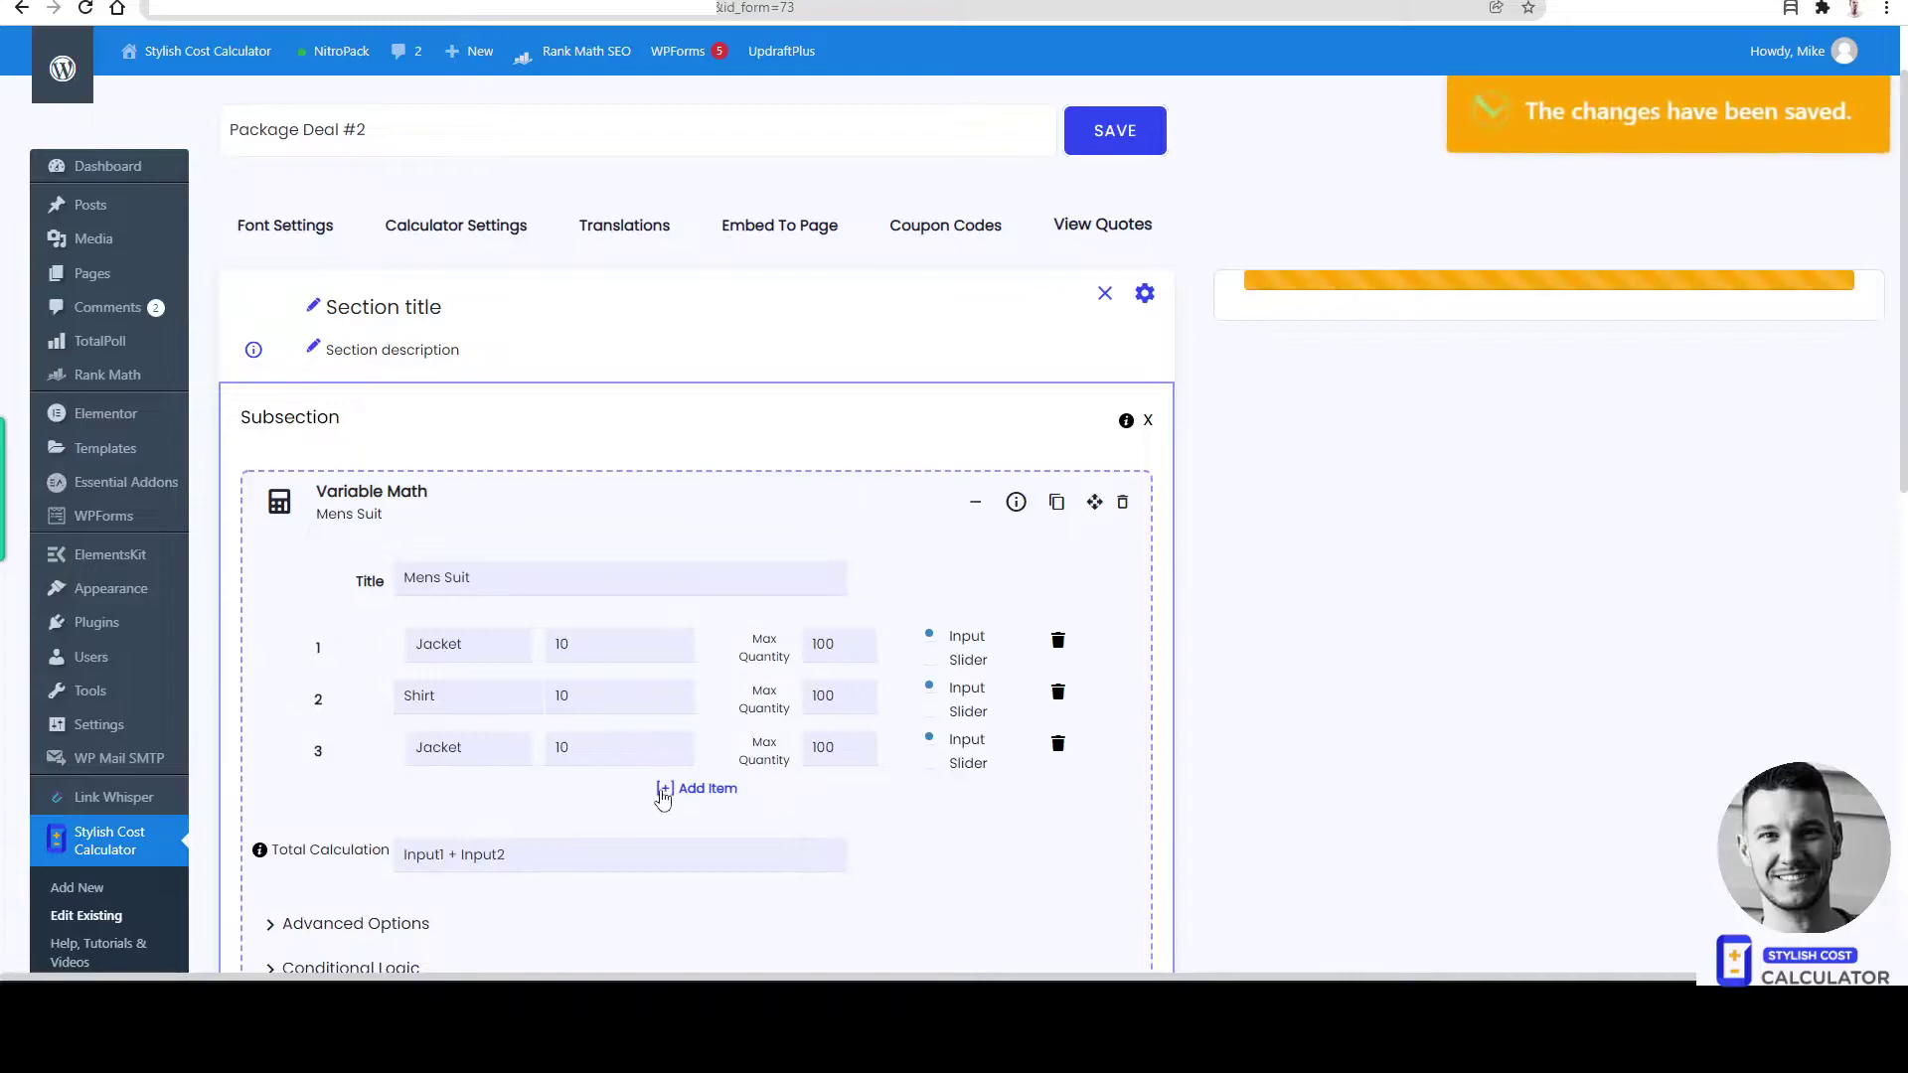
pyautogui.doubleClick(477, 750)
pyautogui.write('{c')
pyautogui.press('BackSpace')
pyautogui.press('BackSpace')
pyautogui.write('Pants')
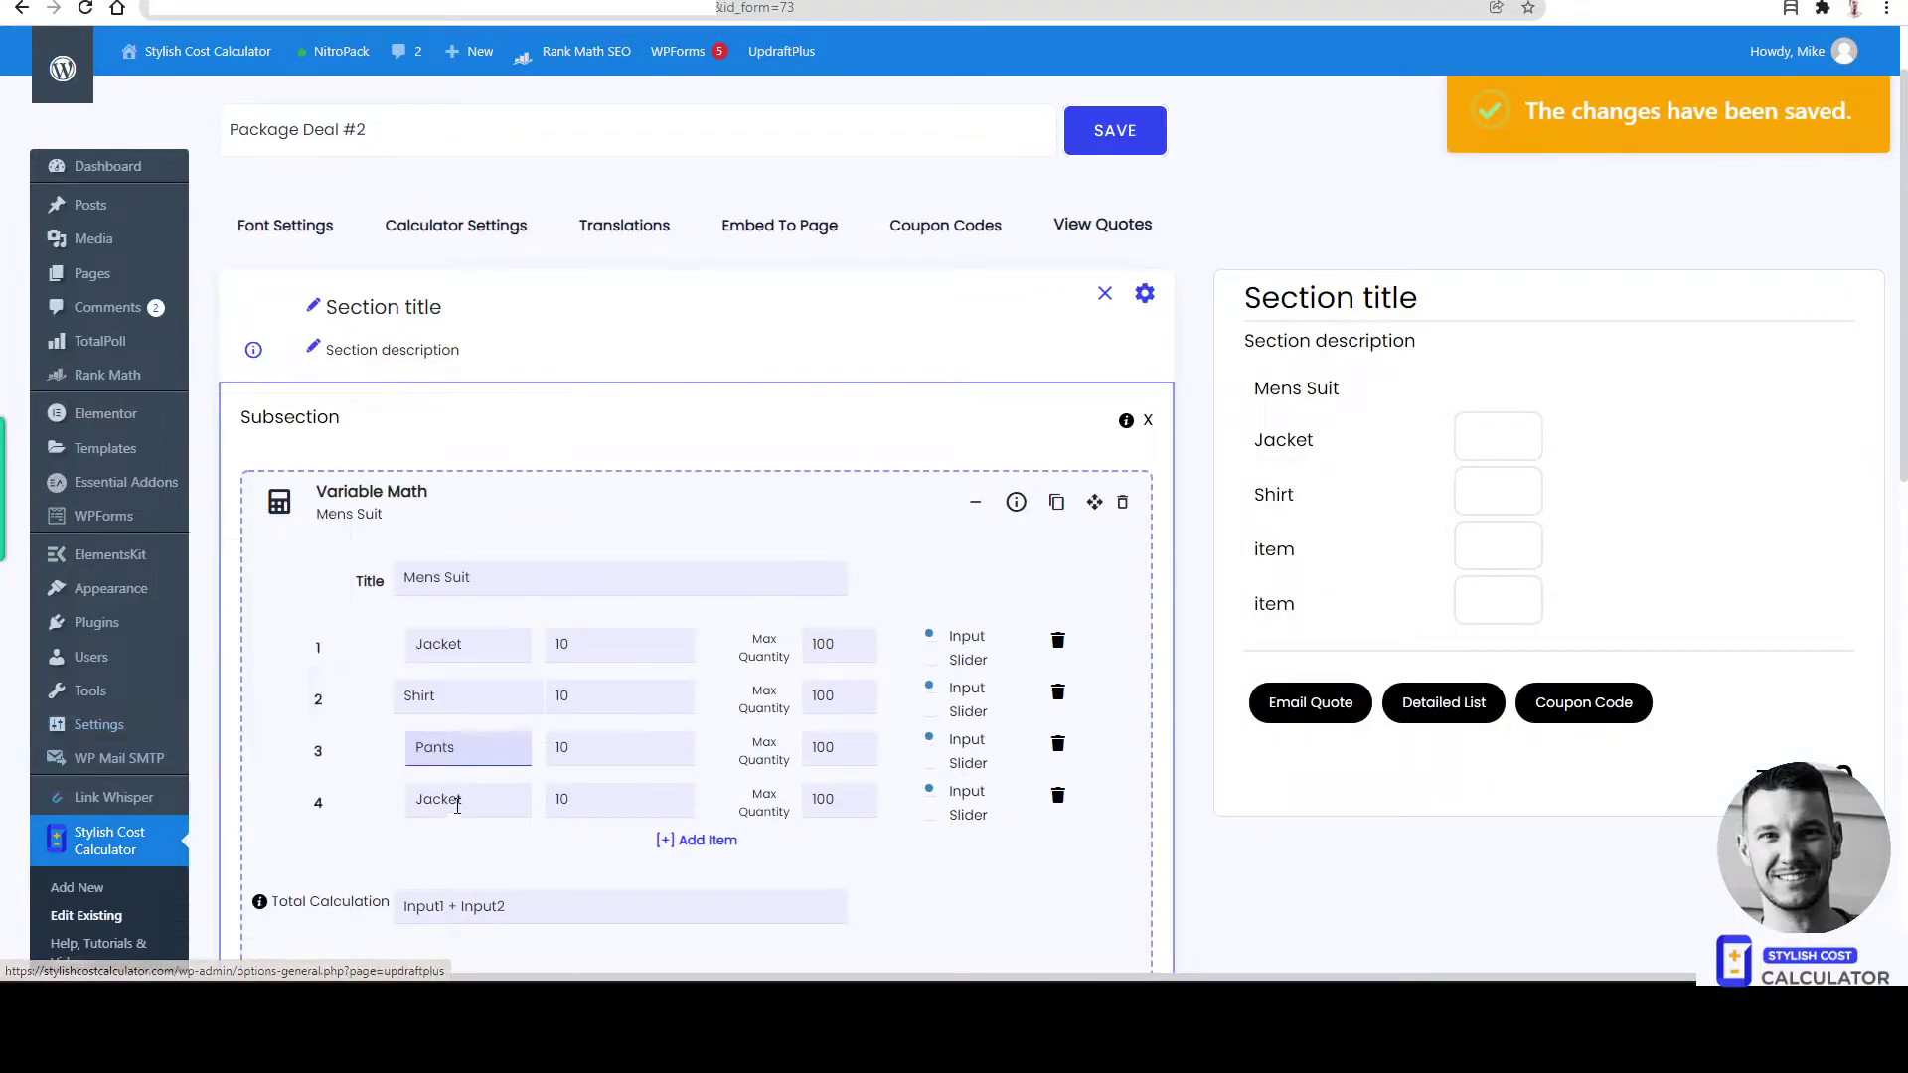
pyautogui.doubleClick(442, 800)
pyautogui.write('SH')
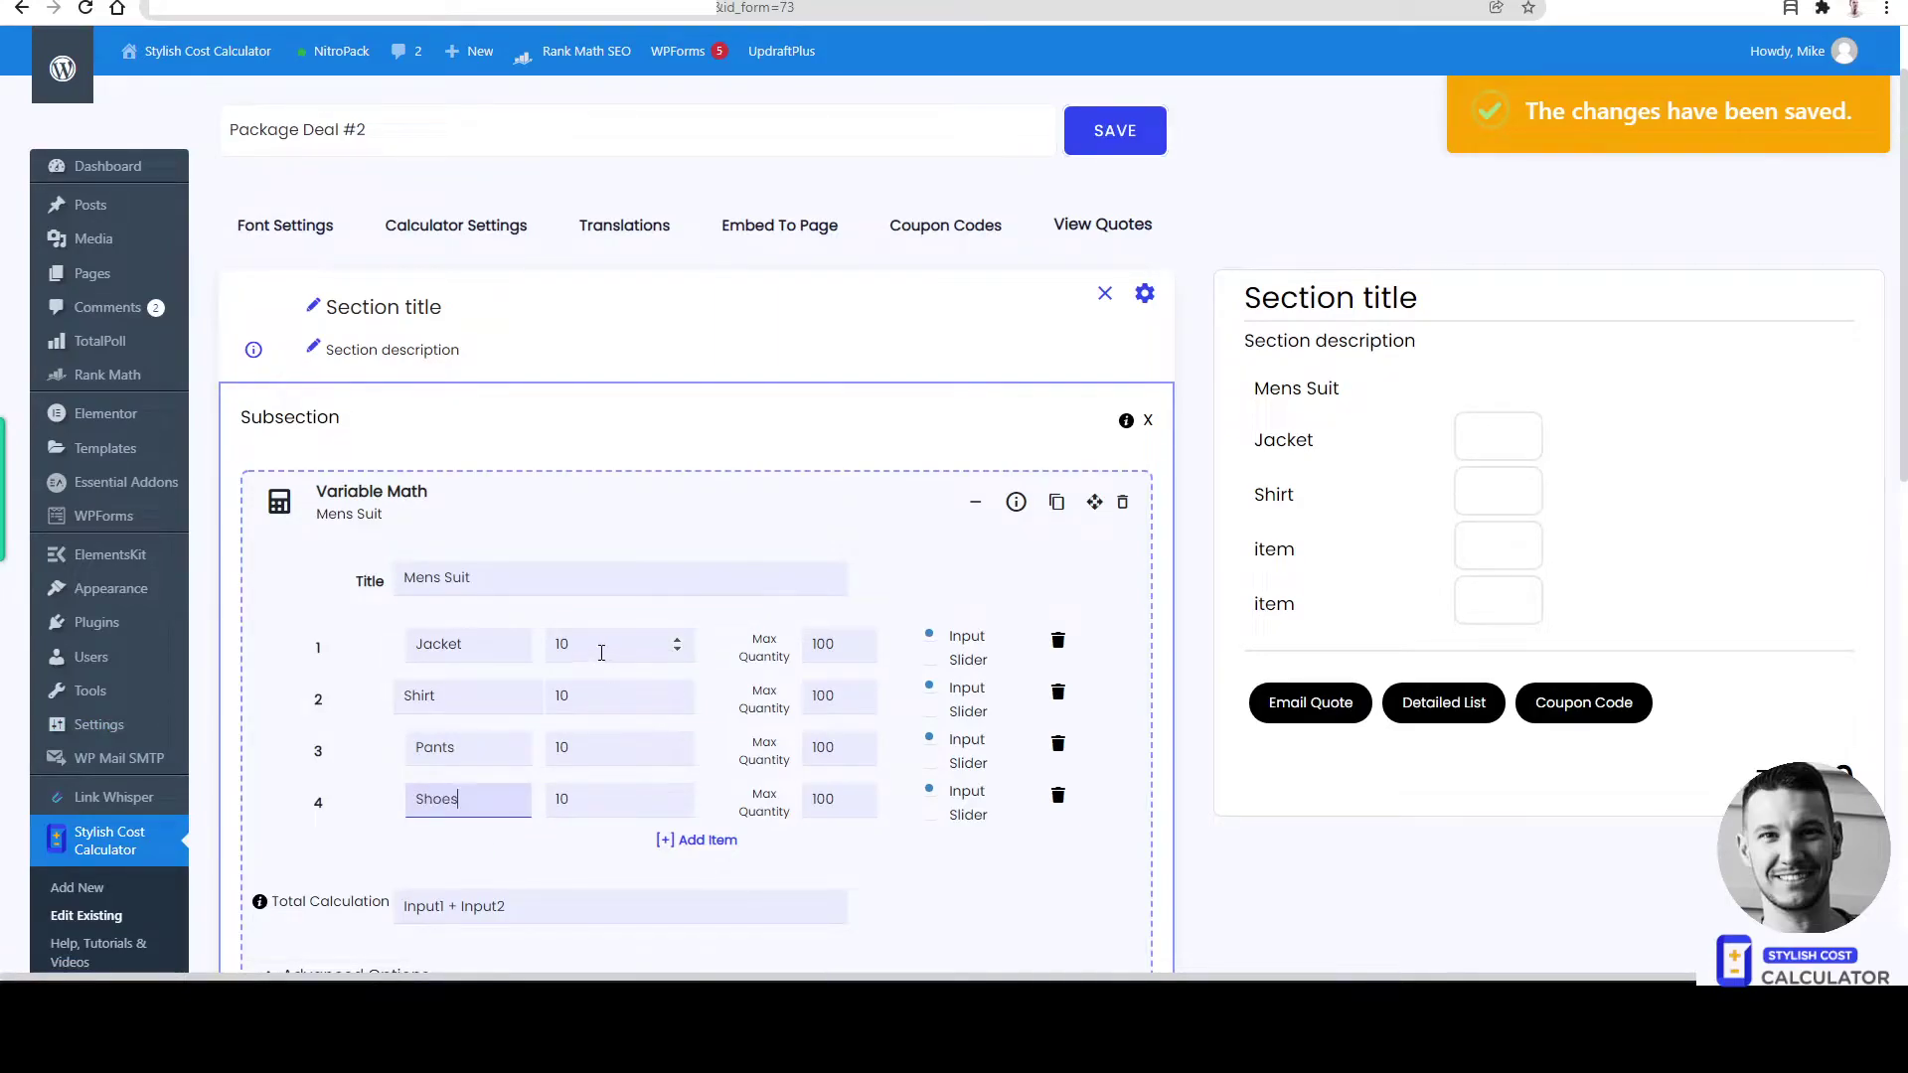
# Step: Set the item prices to 200 for Jacket, 50 for Shirt and 100 for Pants
pyautogui.click(613, 650)
pyautogui.moveTo(613, 649); pyautogui.dragTo(560, 633)
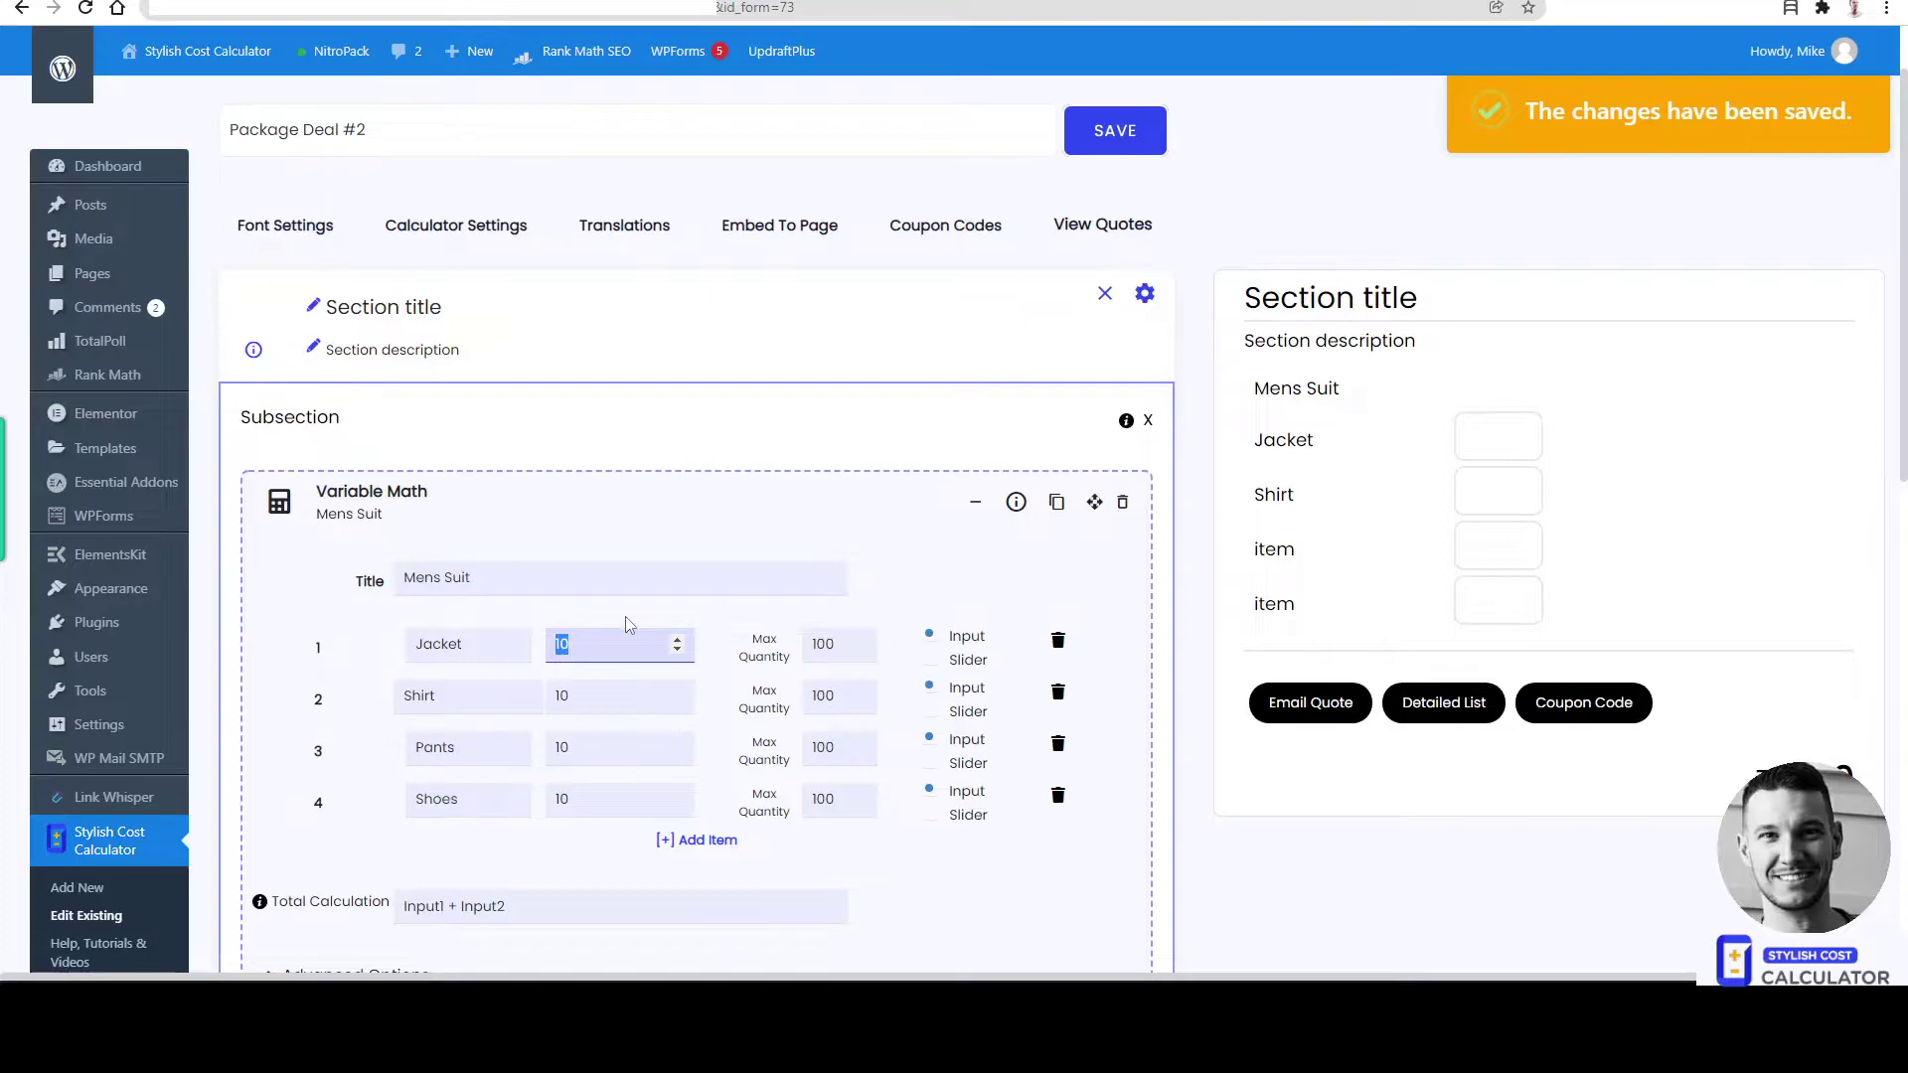
pyautogui.write('200')
pyautogui.press('Tab')
pyautogui.write('100')
pyautogui.press('Tab')
pyautogui.write('100')
pyautogui.doubleClick(590, 699)
pyautogui.write('50')
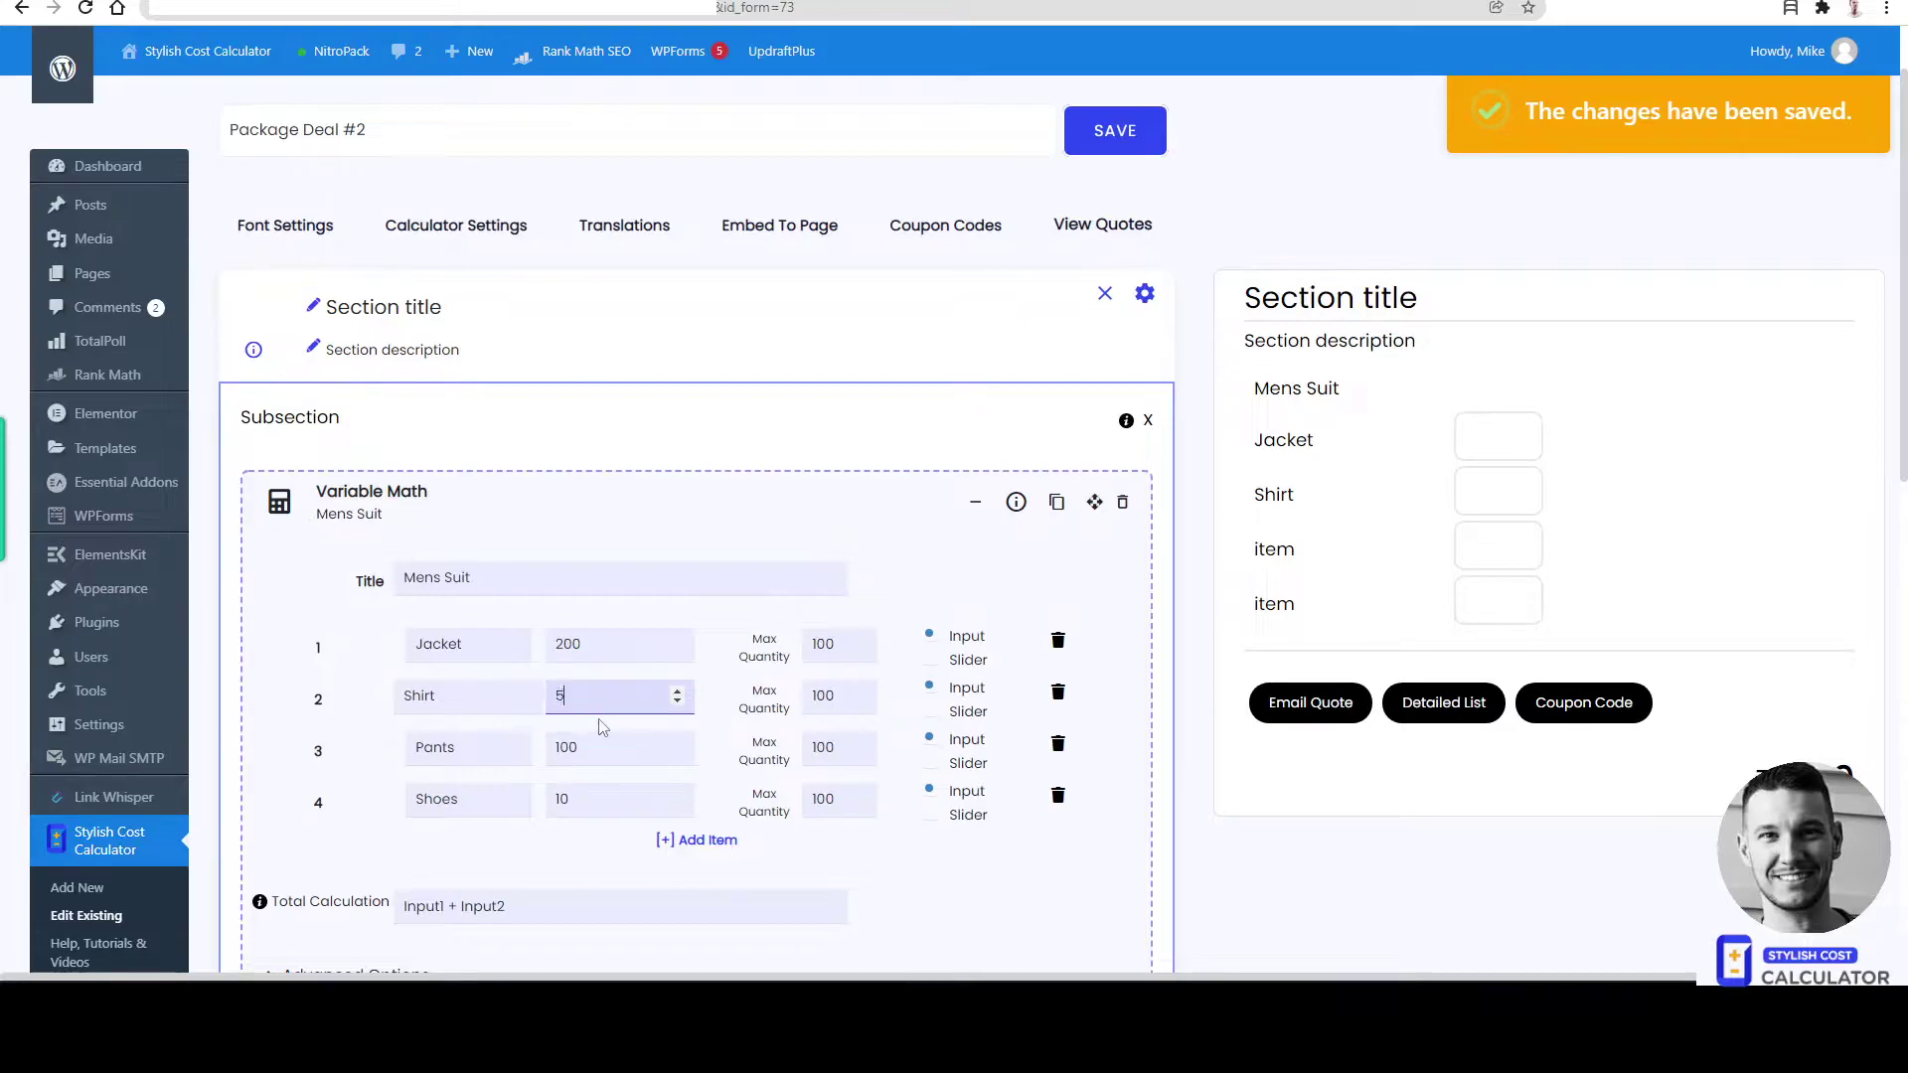
# Step: Set the Shoes price to 100 and delete the extra fifth item
pyautogui.doubleClick(598, 804)
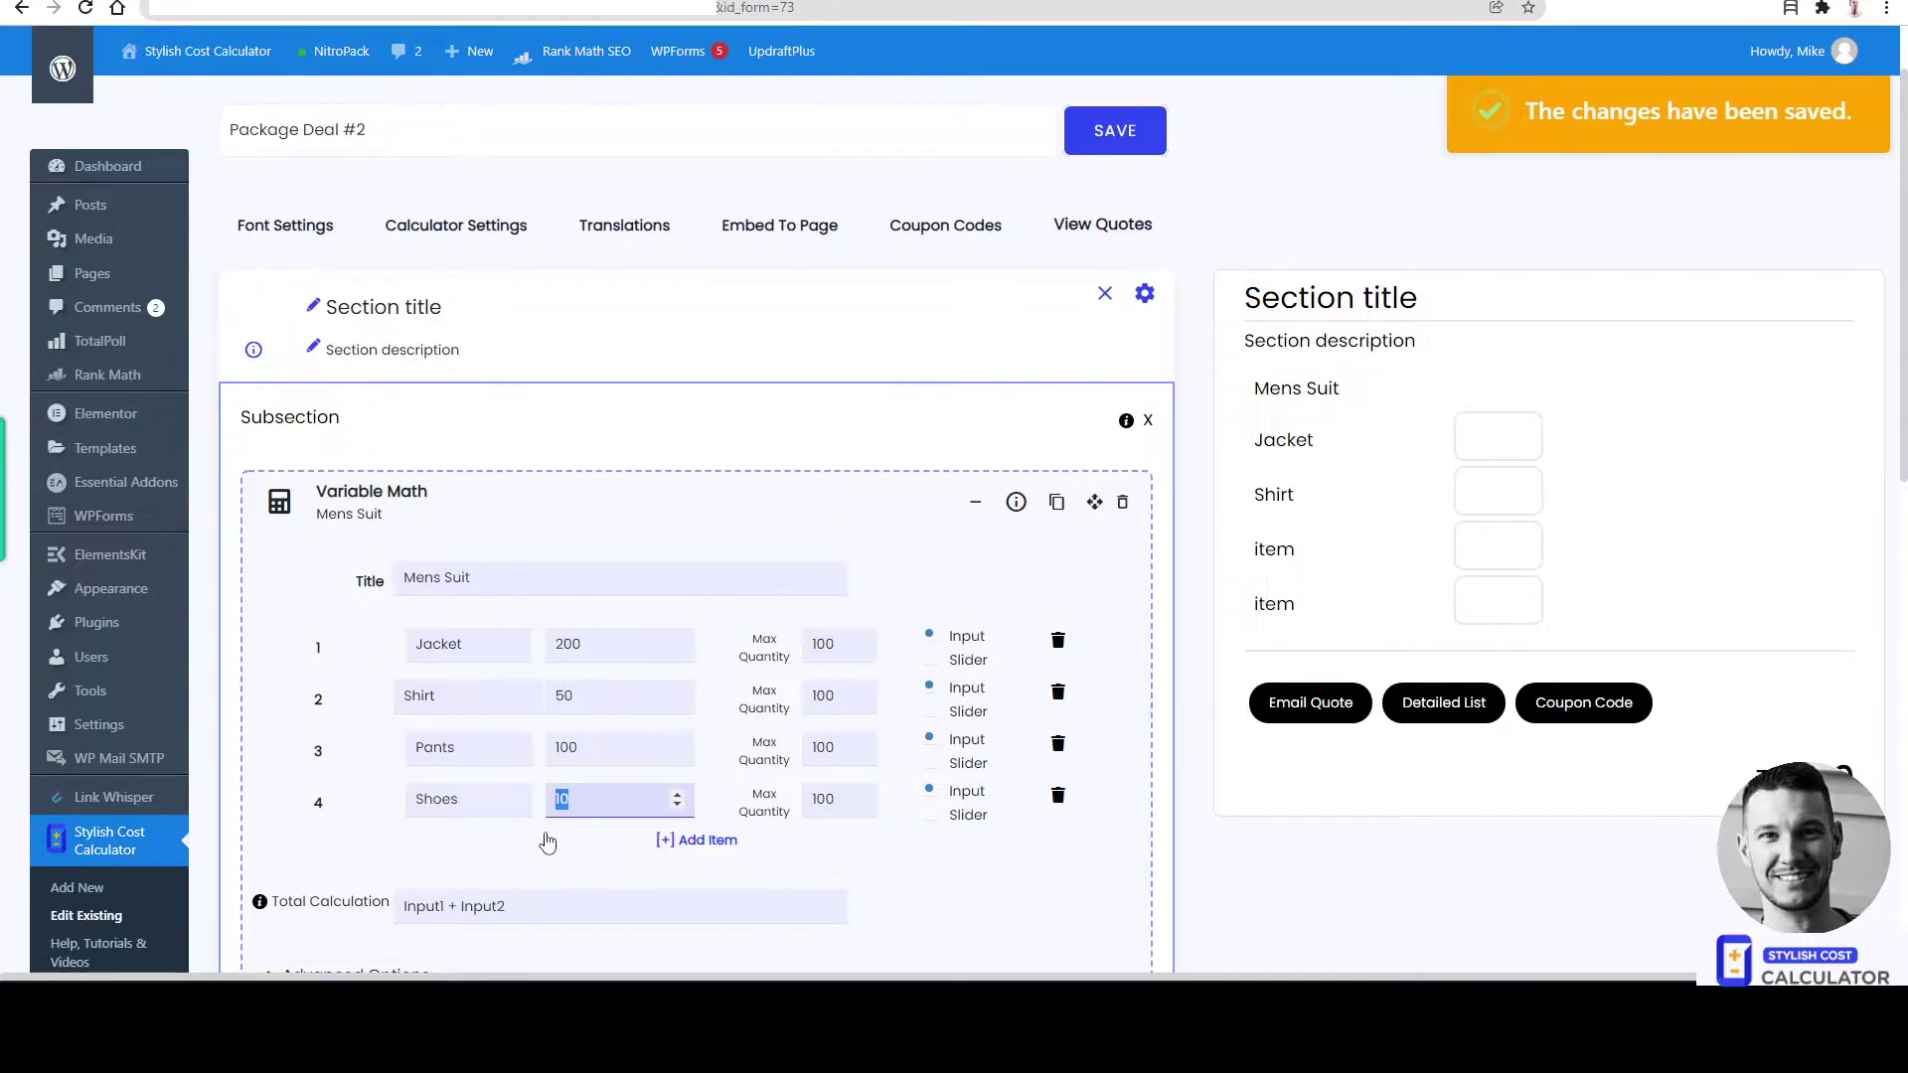
pyautogui.write('100')
pyautogui.press('Return')
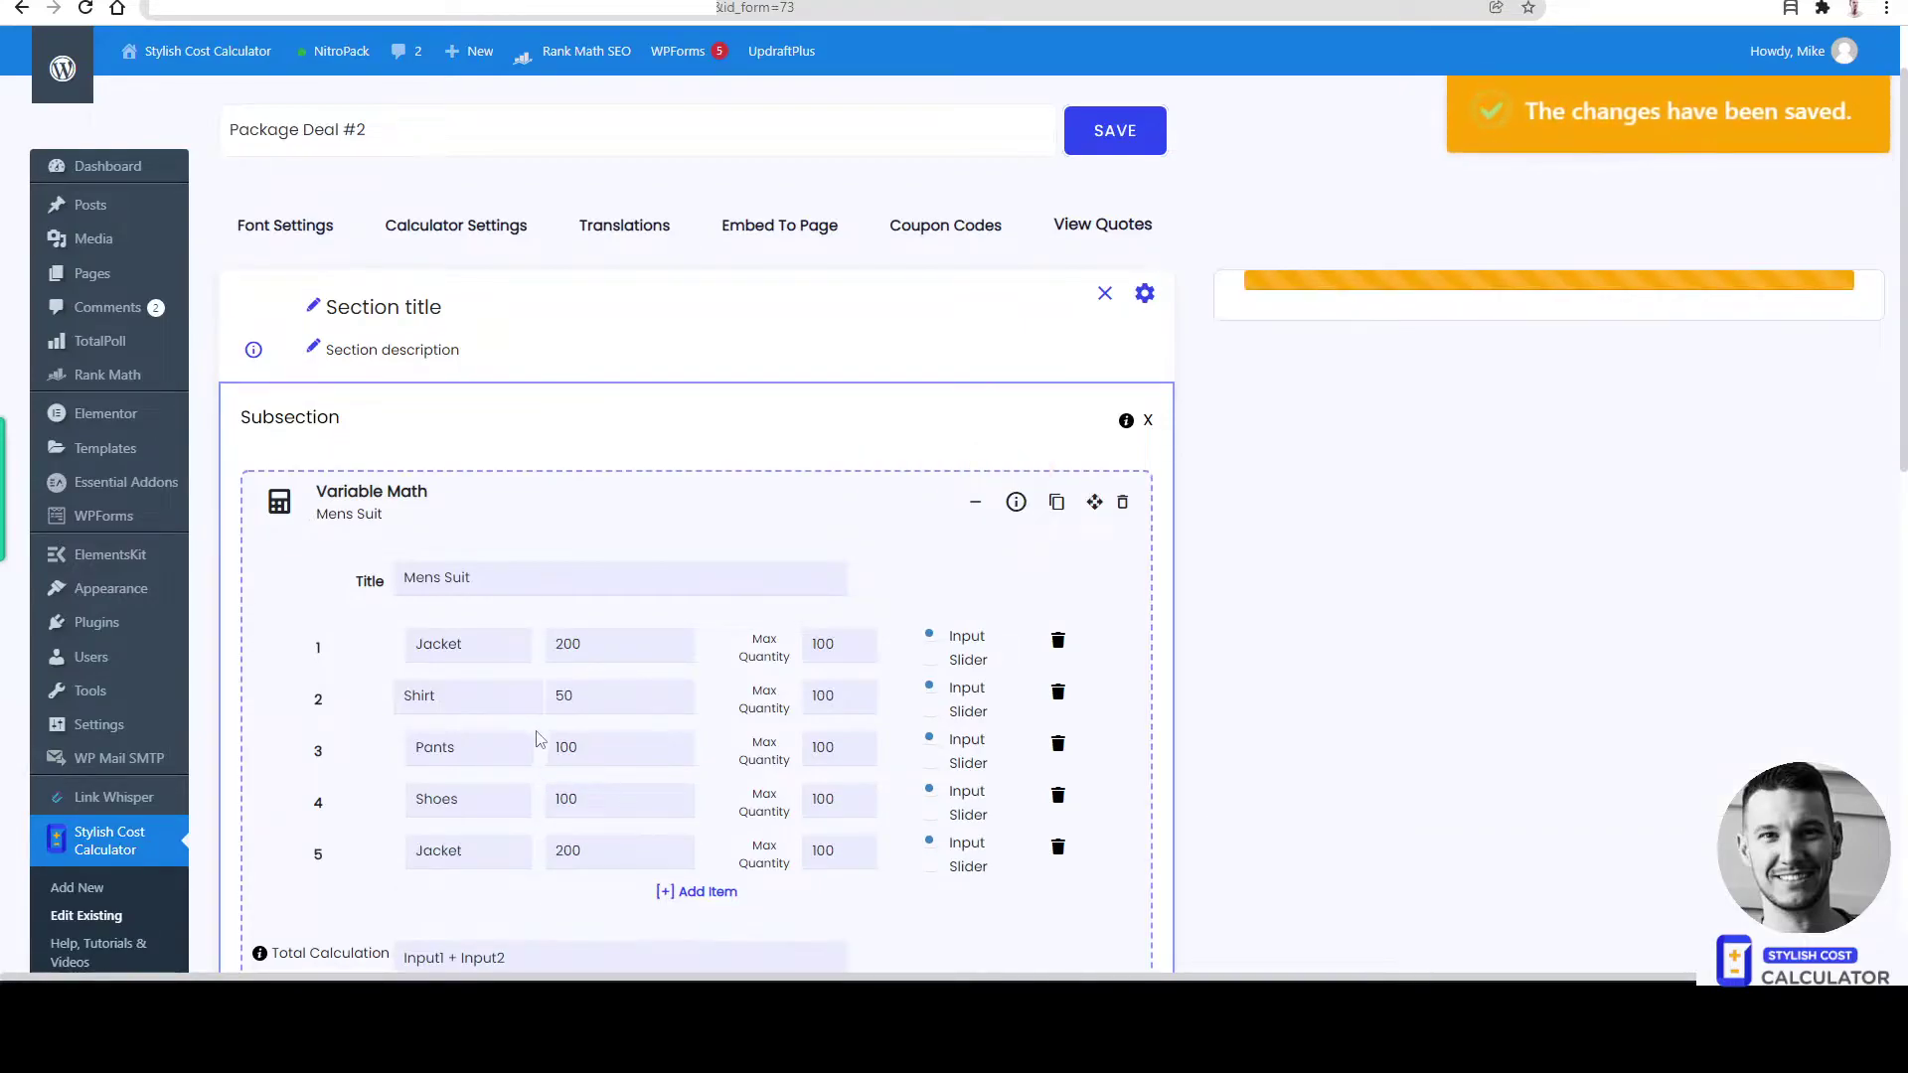
pyautogui.click(1057, 847)
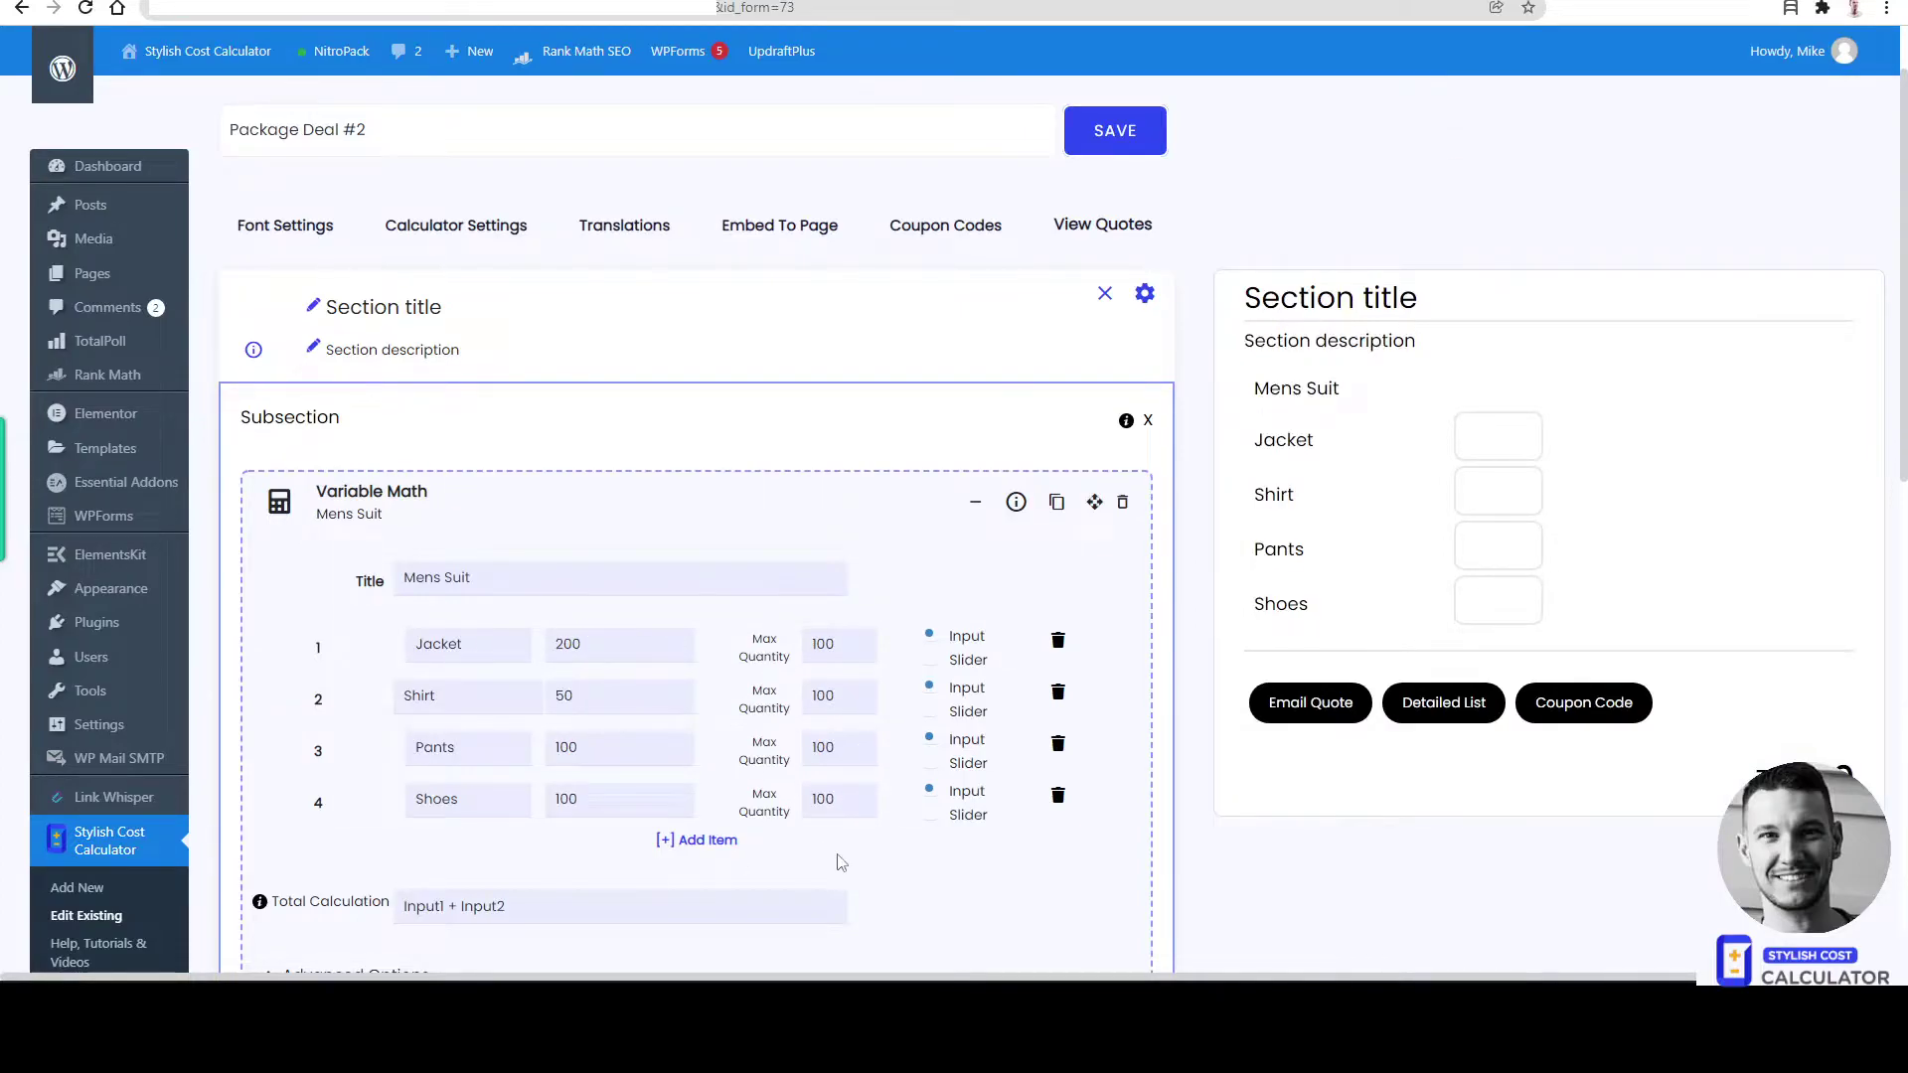
# Step: Test the Jacket quantity in the calculator preview and return it to 0
pyautogui.tripleClick(1529, 431)
pyautogui.tripleClick(1529, 444)
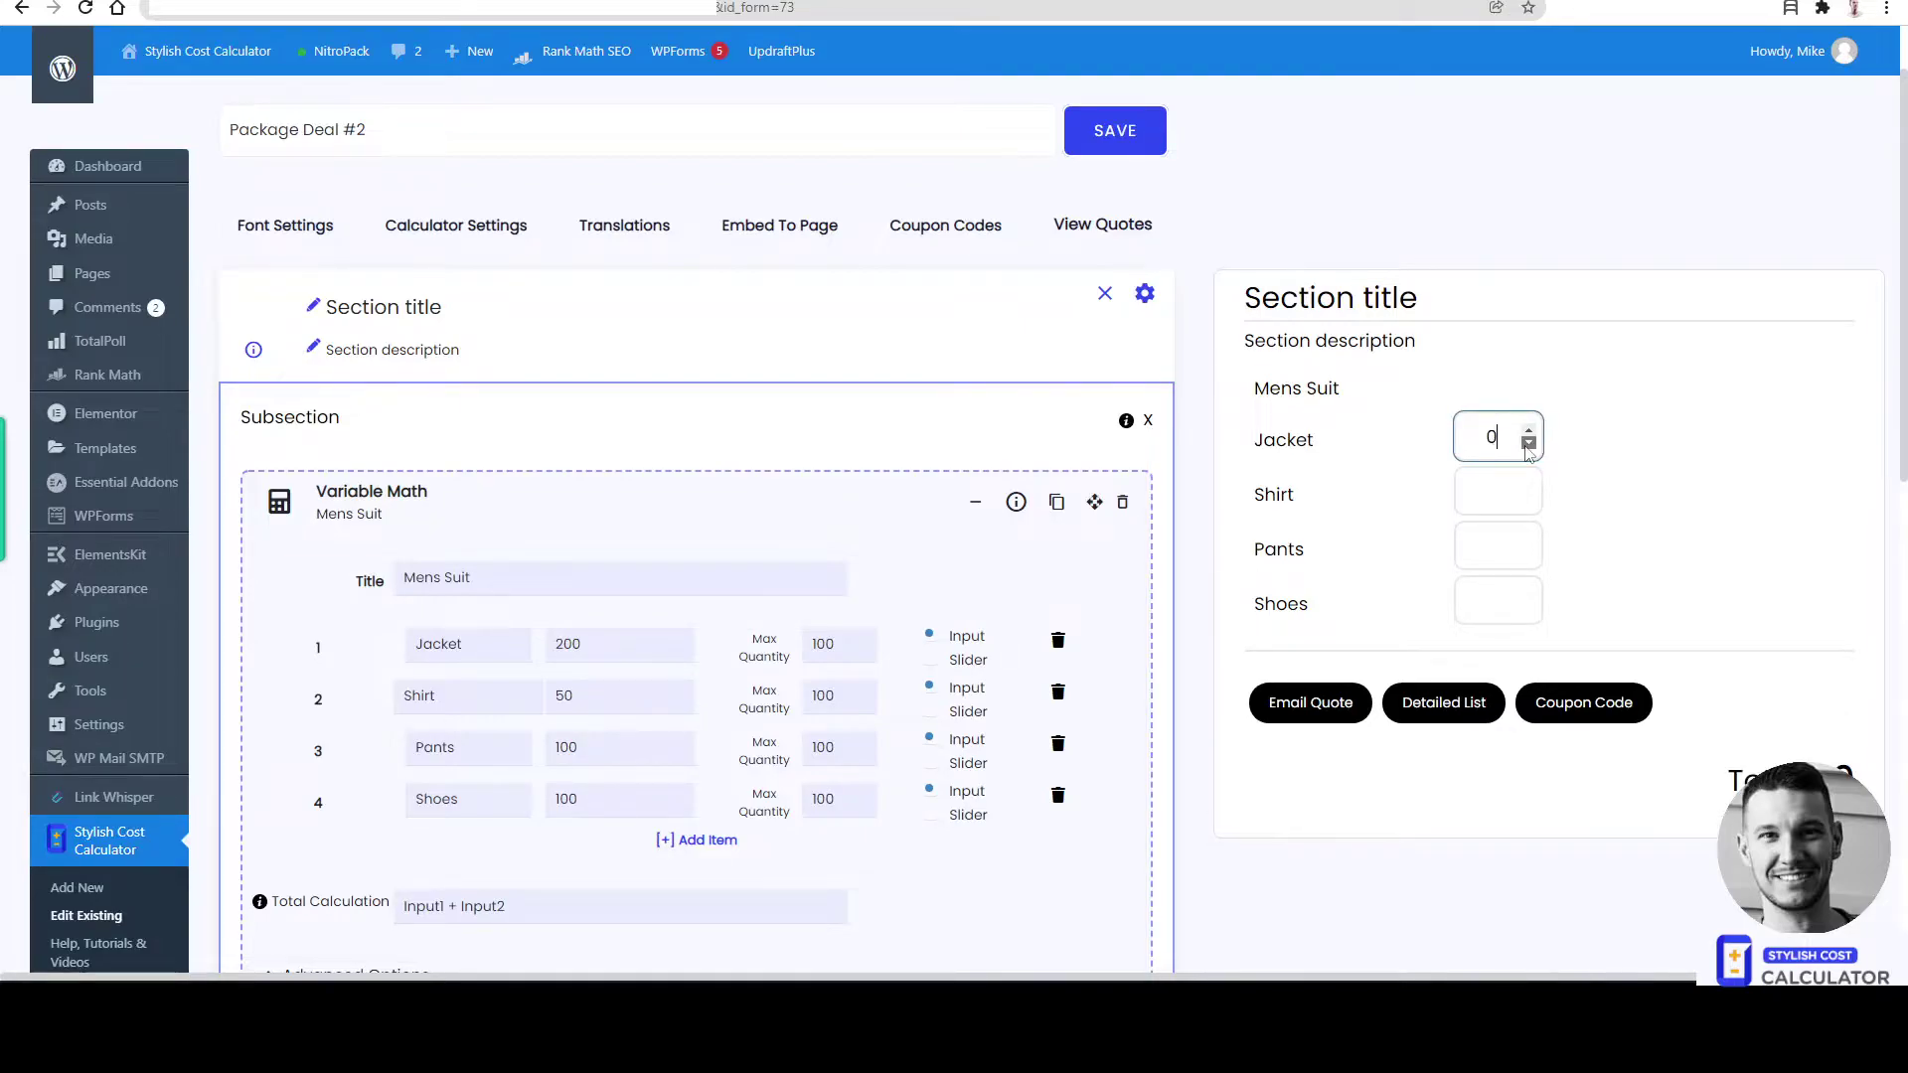
# Step: Extend the Total Calculation formula to Input1 + Input2 + Input3 + Input4
pyautogui.scroll(-1, 900, 765)
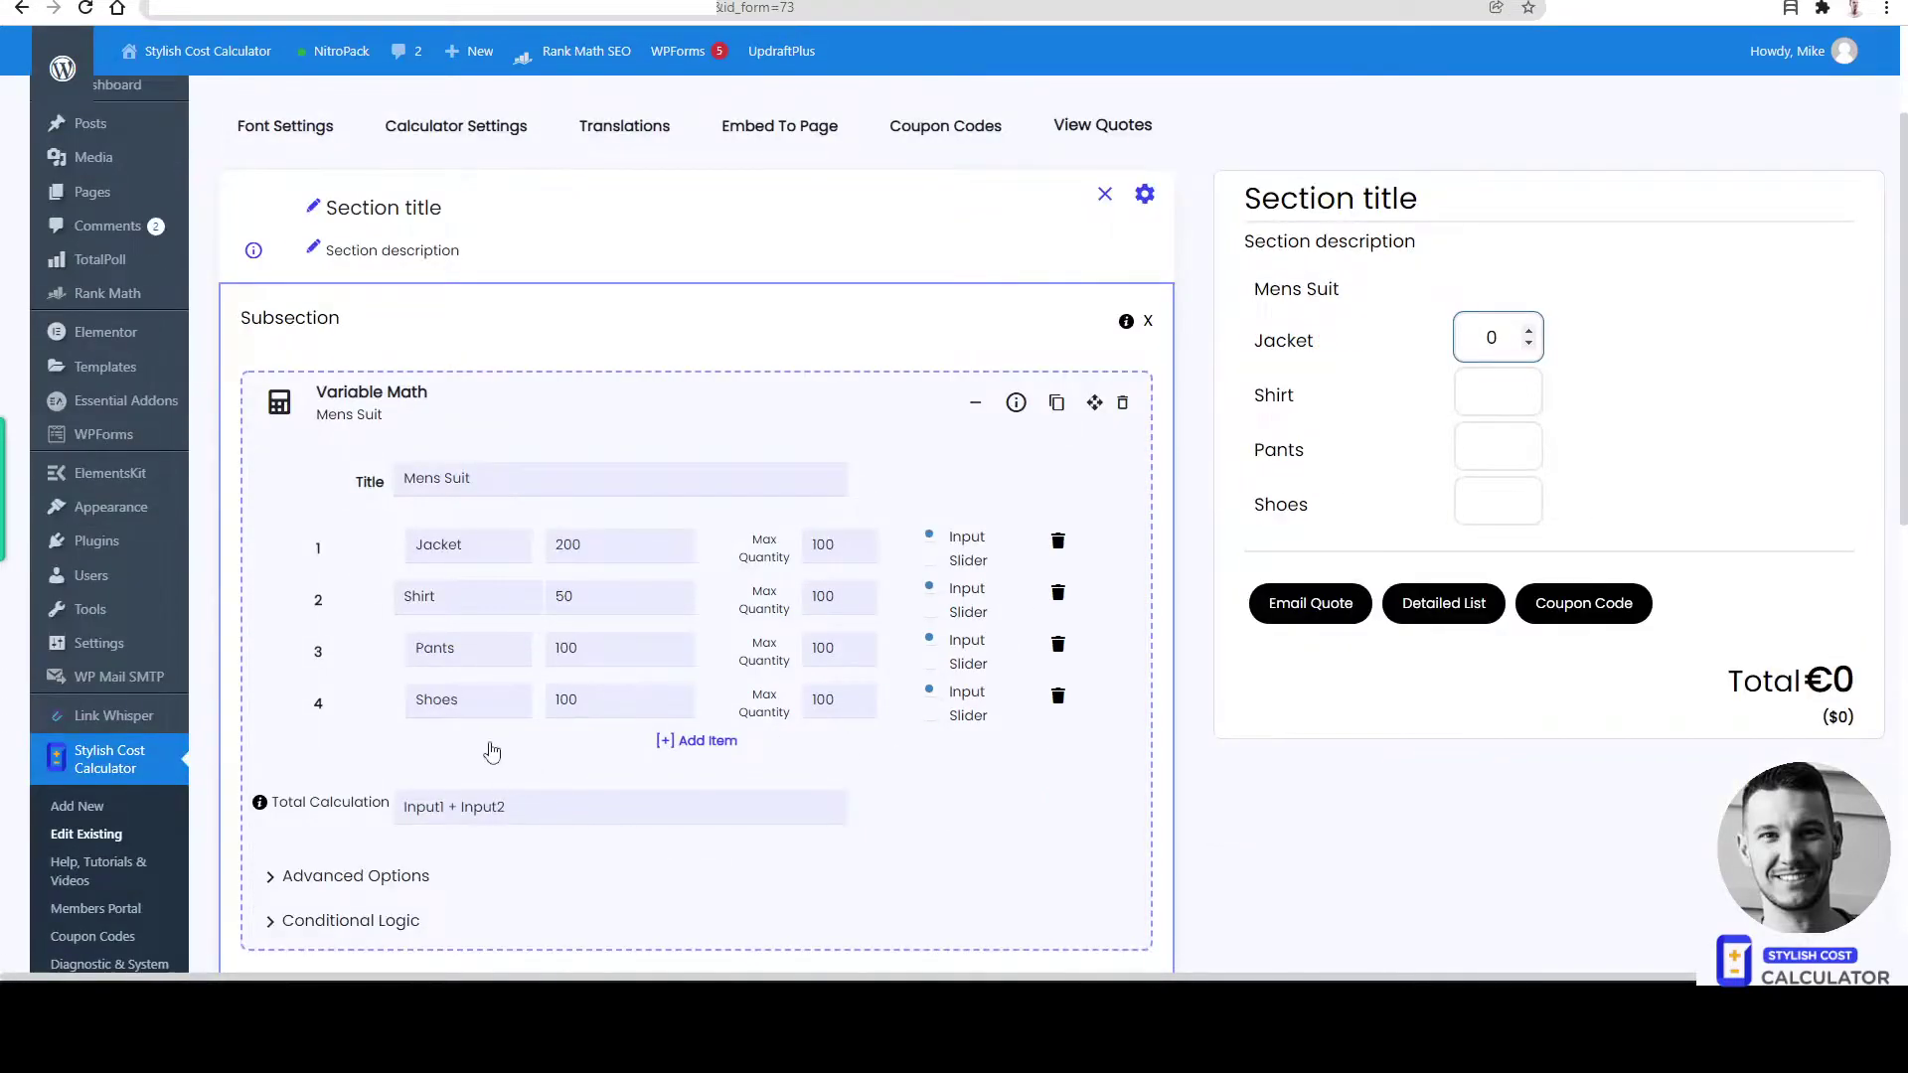
pyautogui.tripleClick(448, 795)
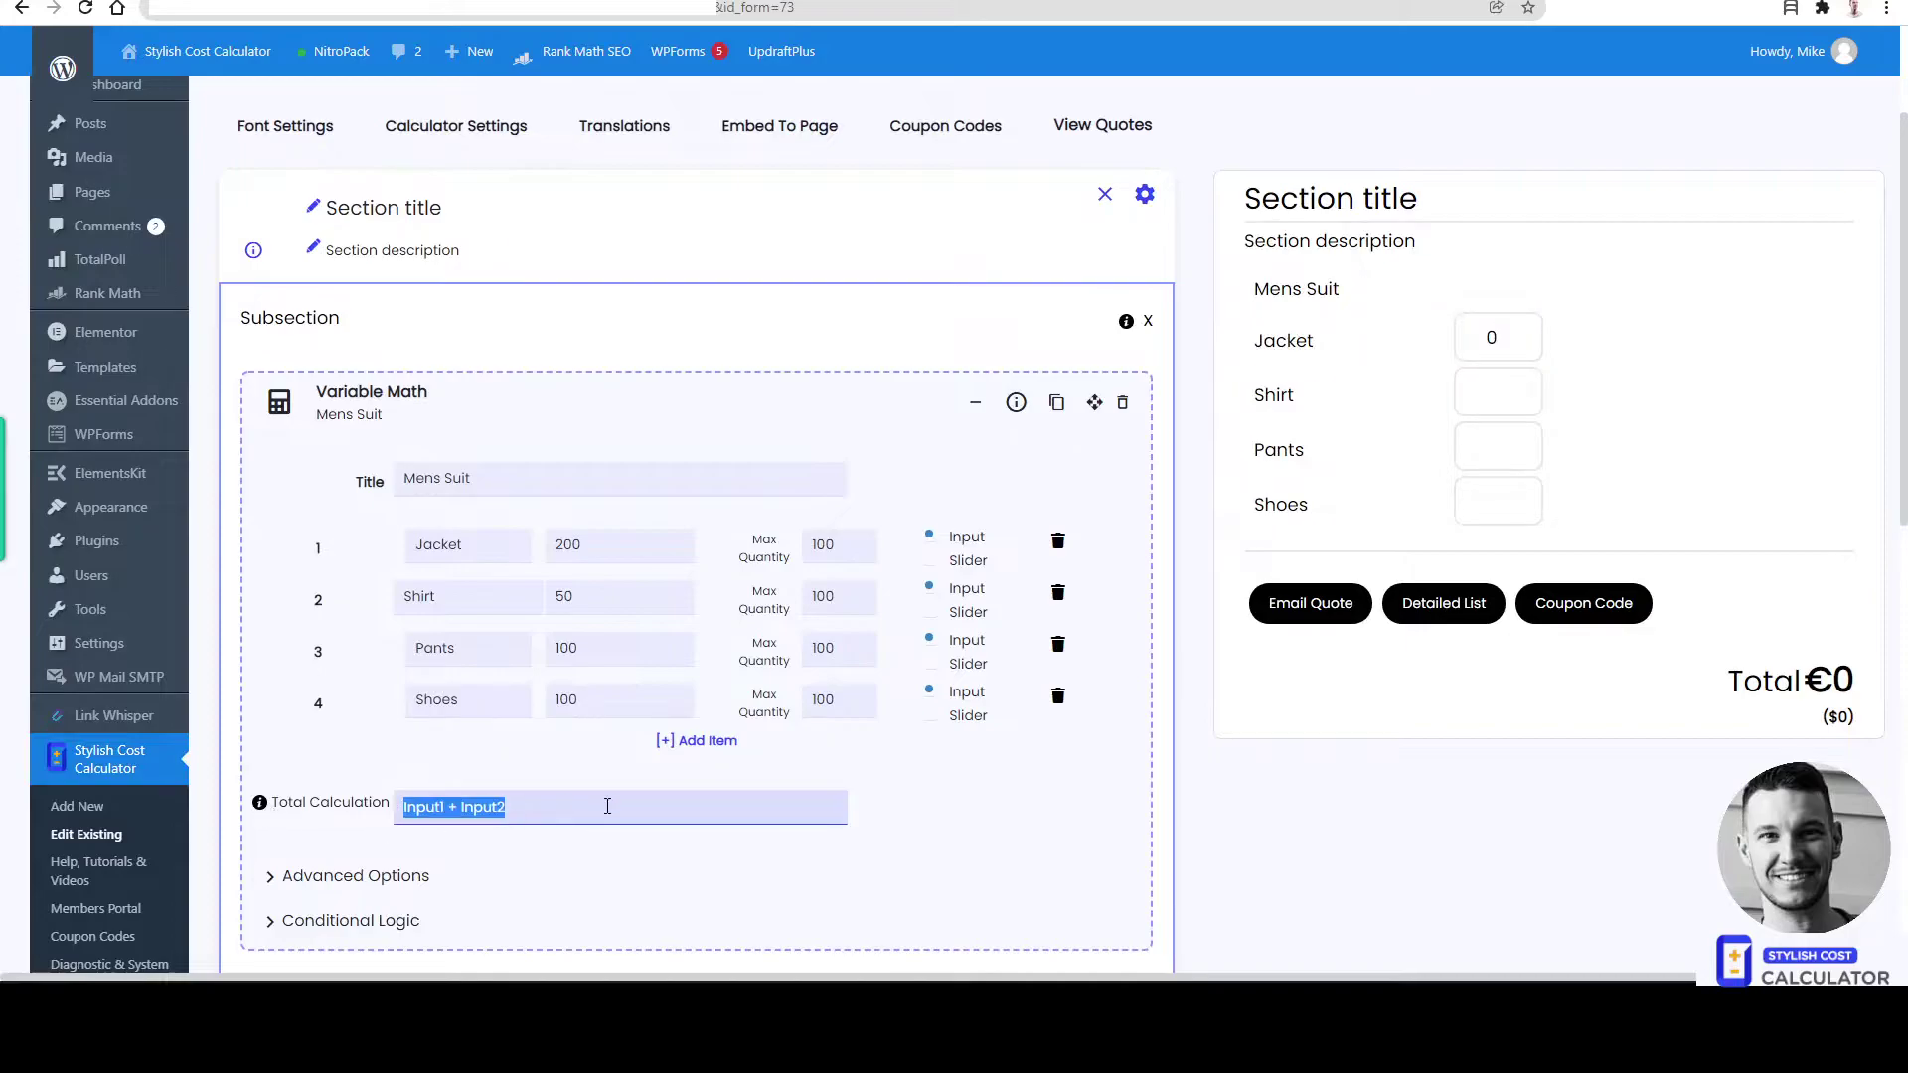
pyautogui.click(607, 806)
pyautogui.write('+ Input3')
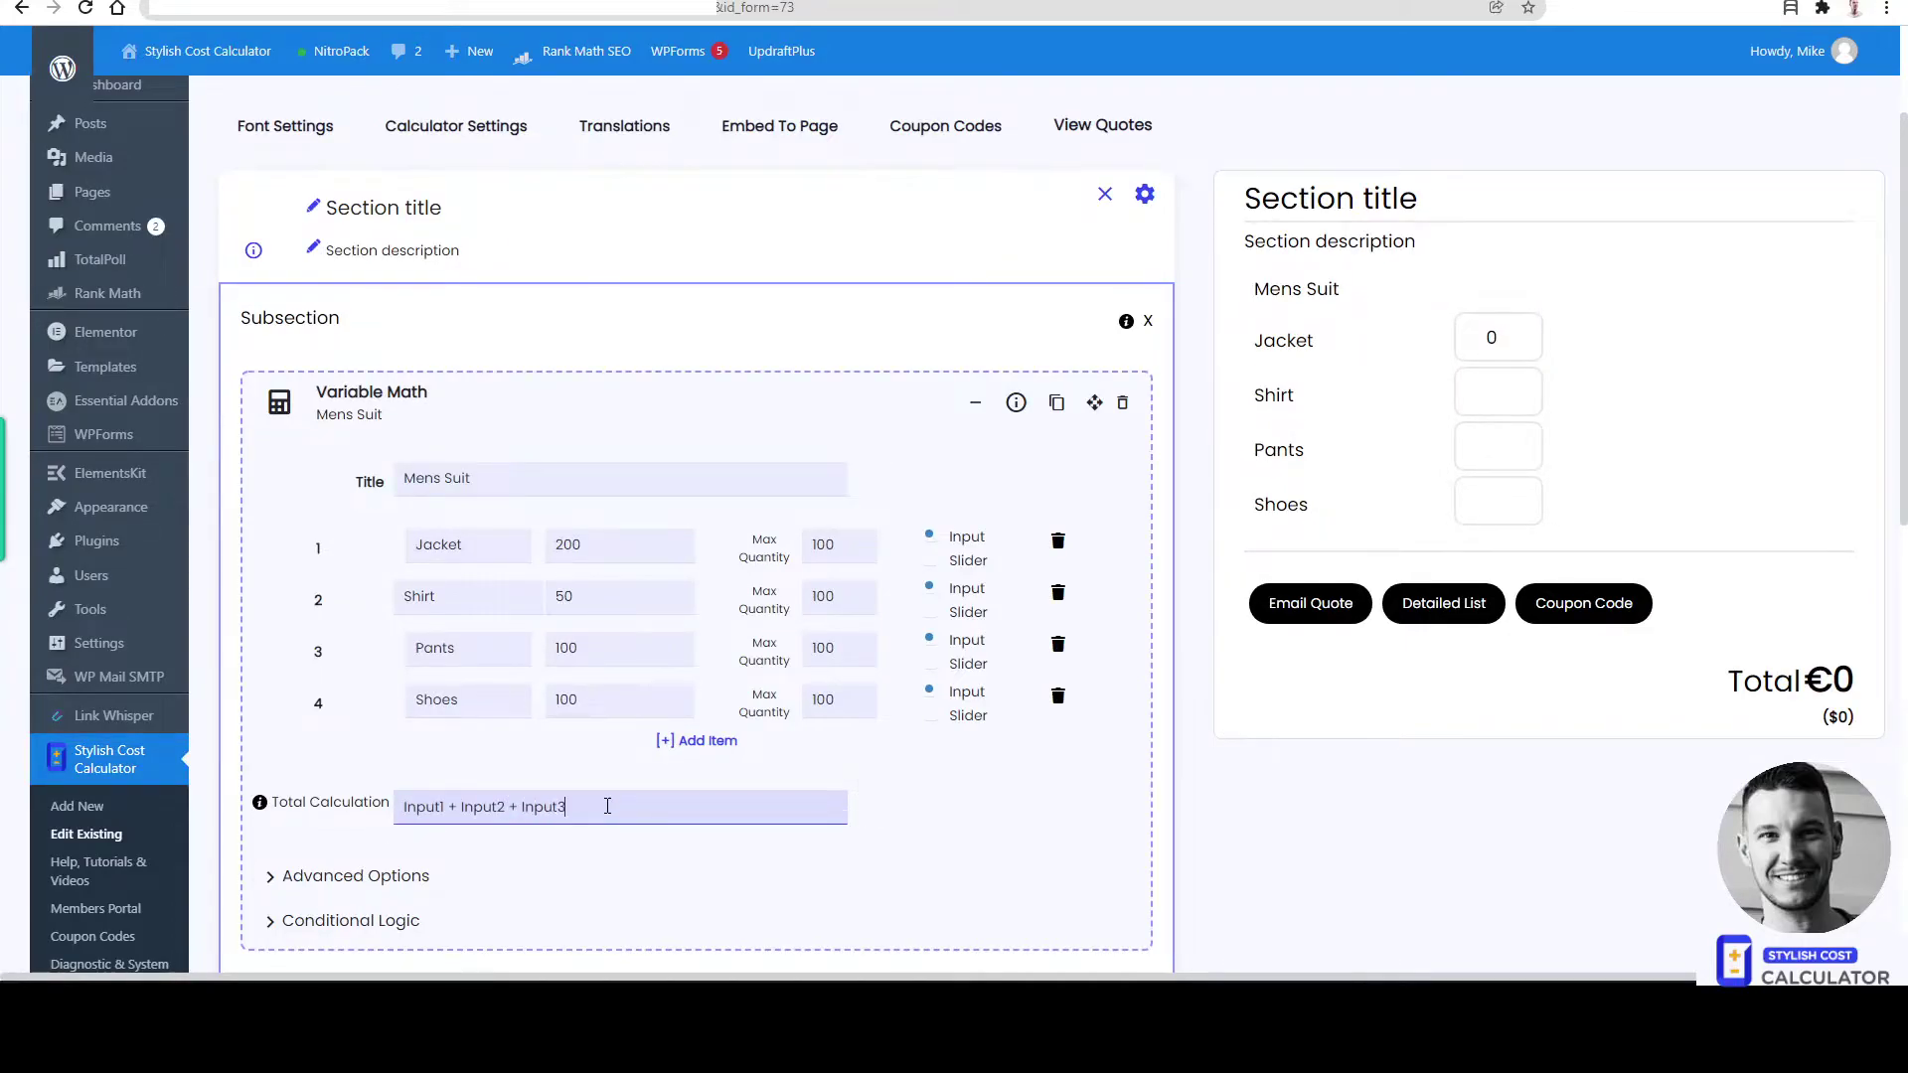
pyautogui.write(' + Inp')
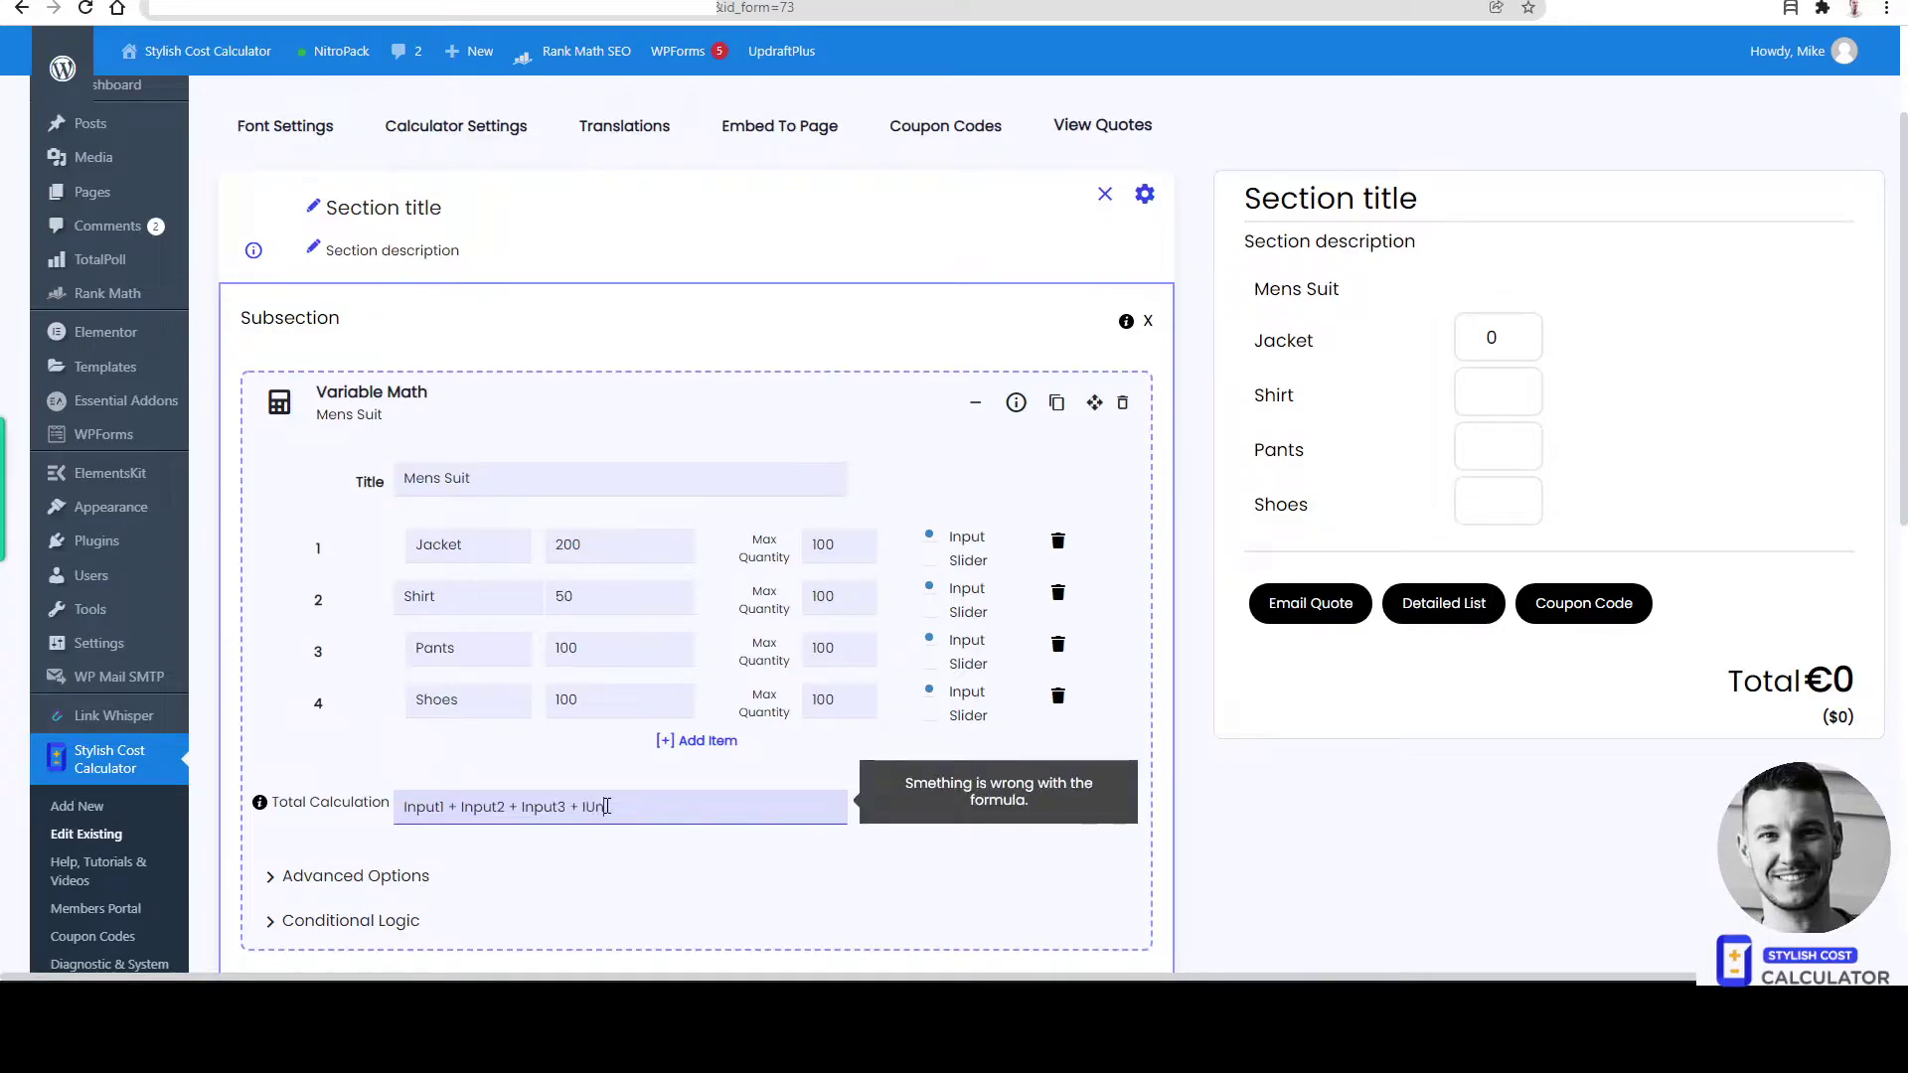
pyautogui.write('ut4')
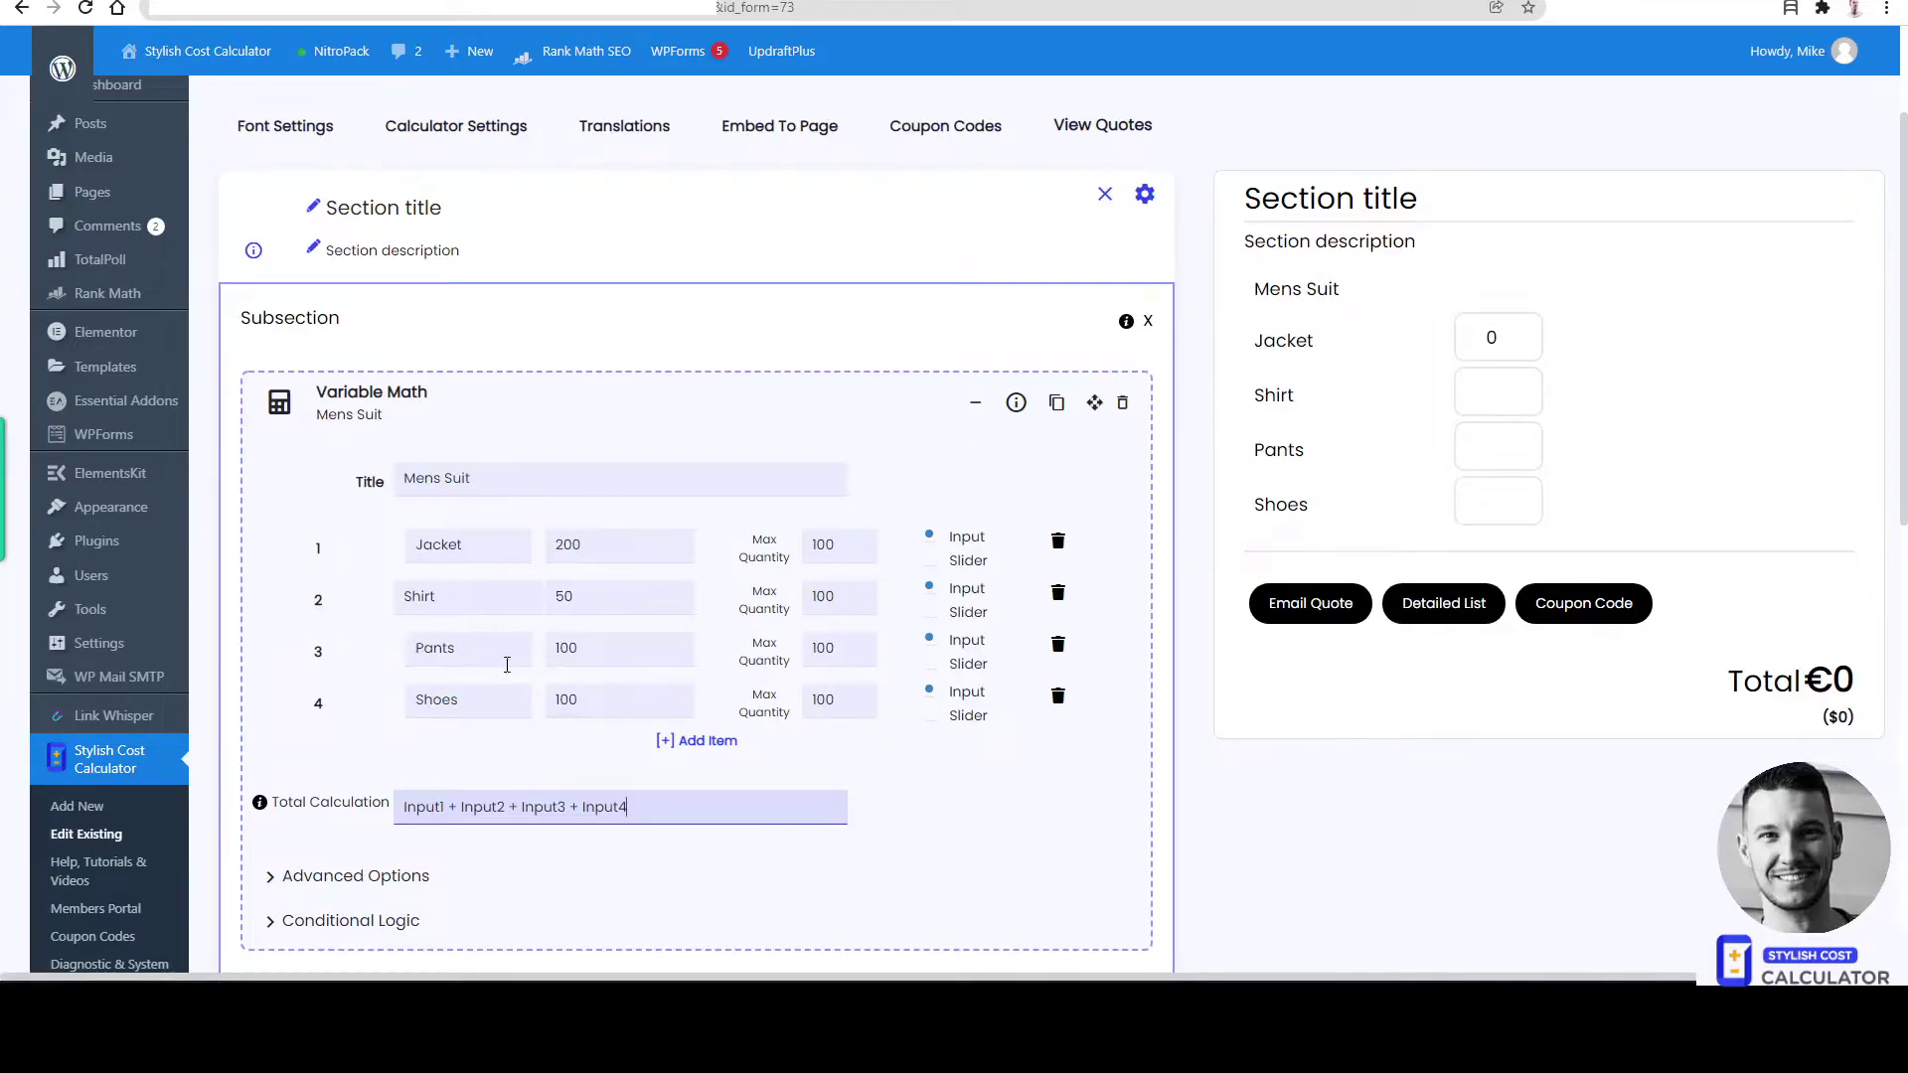
# Step: Enclose the four inputs of the Total Calculation formula in parentheses and append 1.20 after them
pyautogui.moveTo(668, 809); pyautogui.dragTo(342, 823)
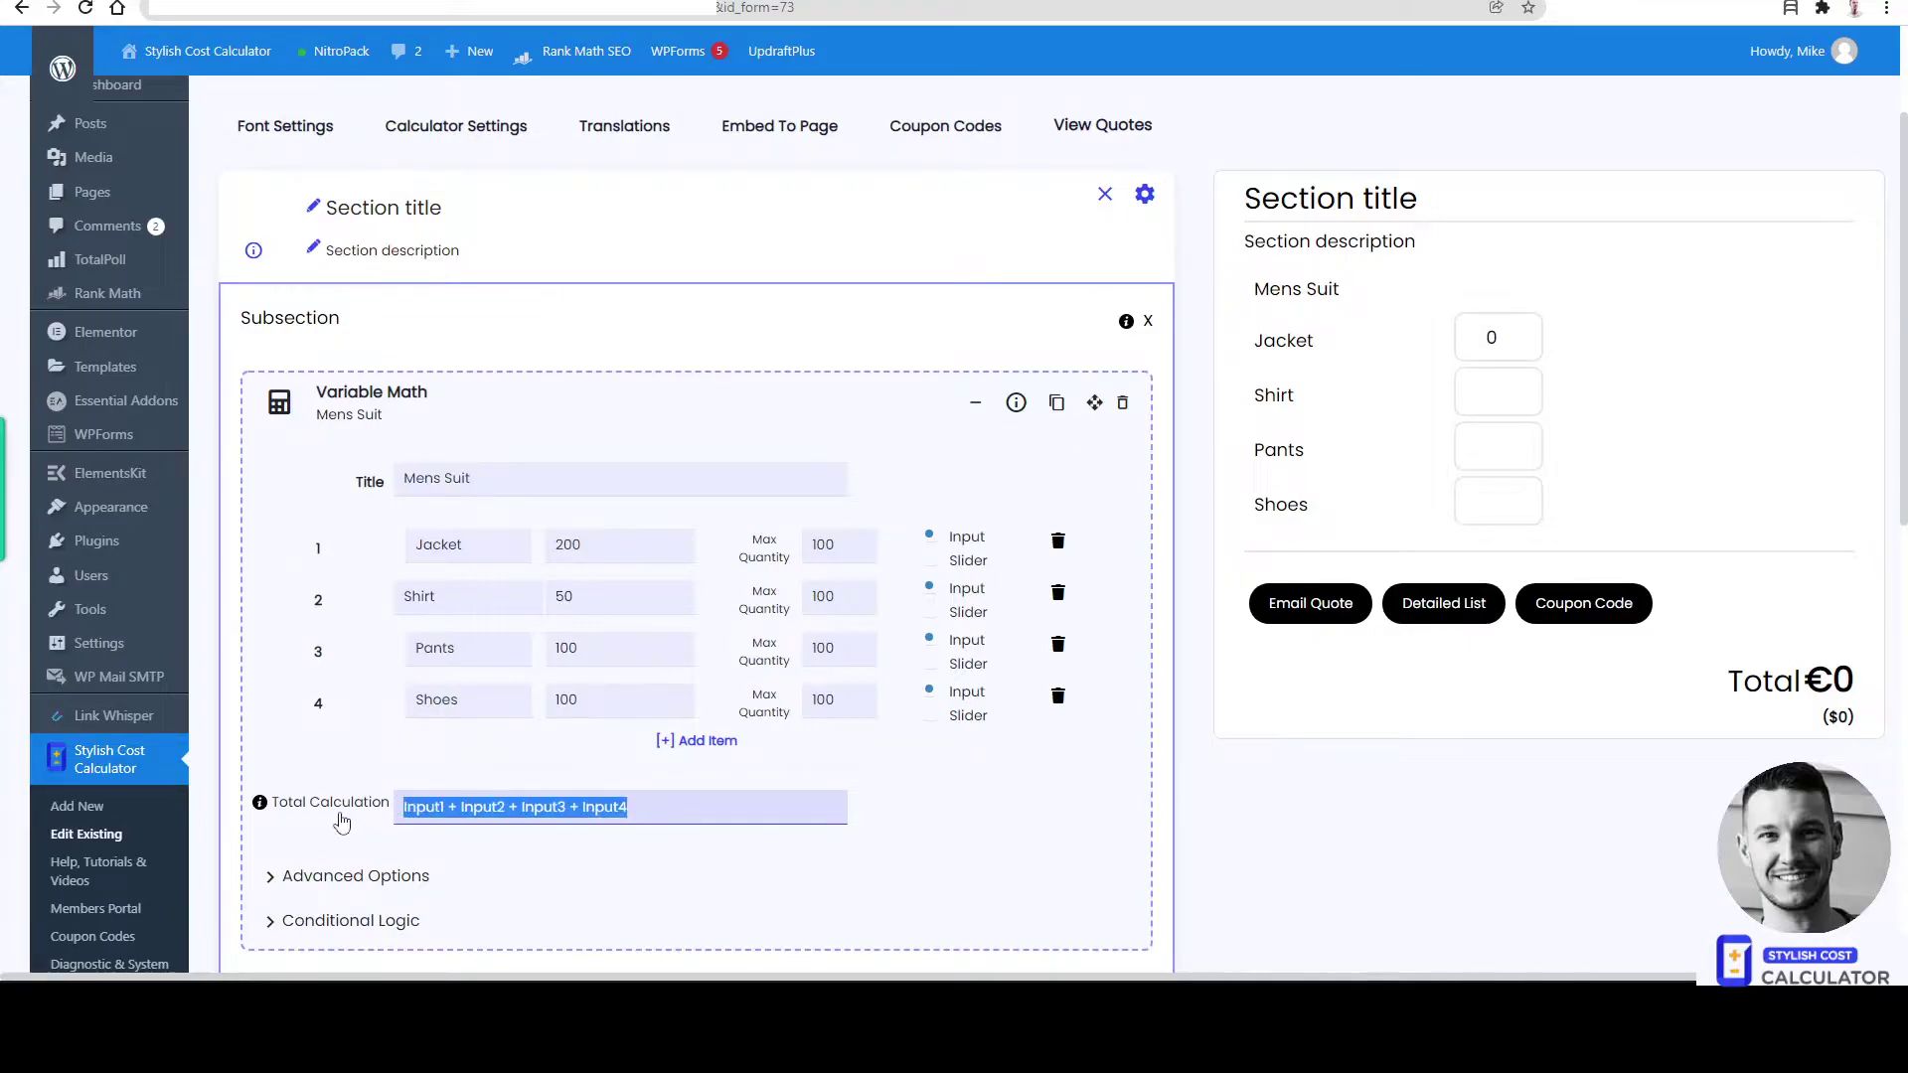
pyautogui.click(677, 798)
pyautogui.write(')')
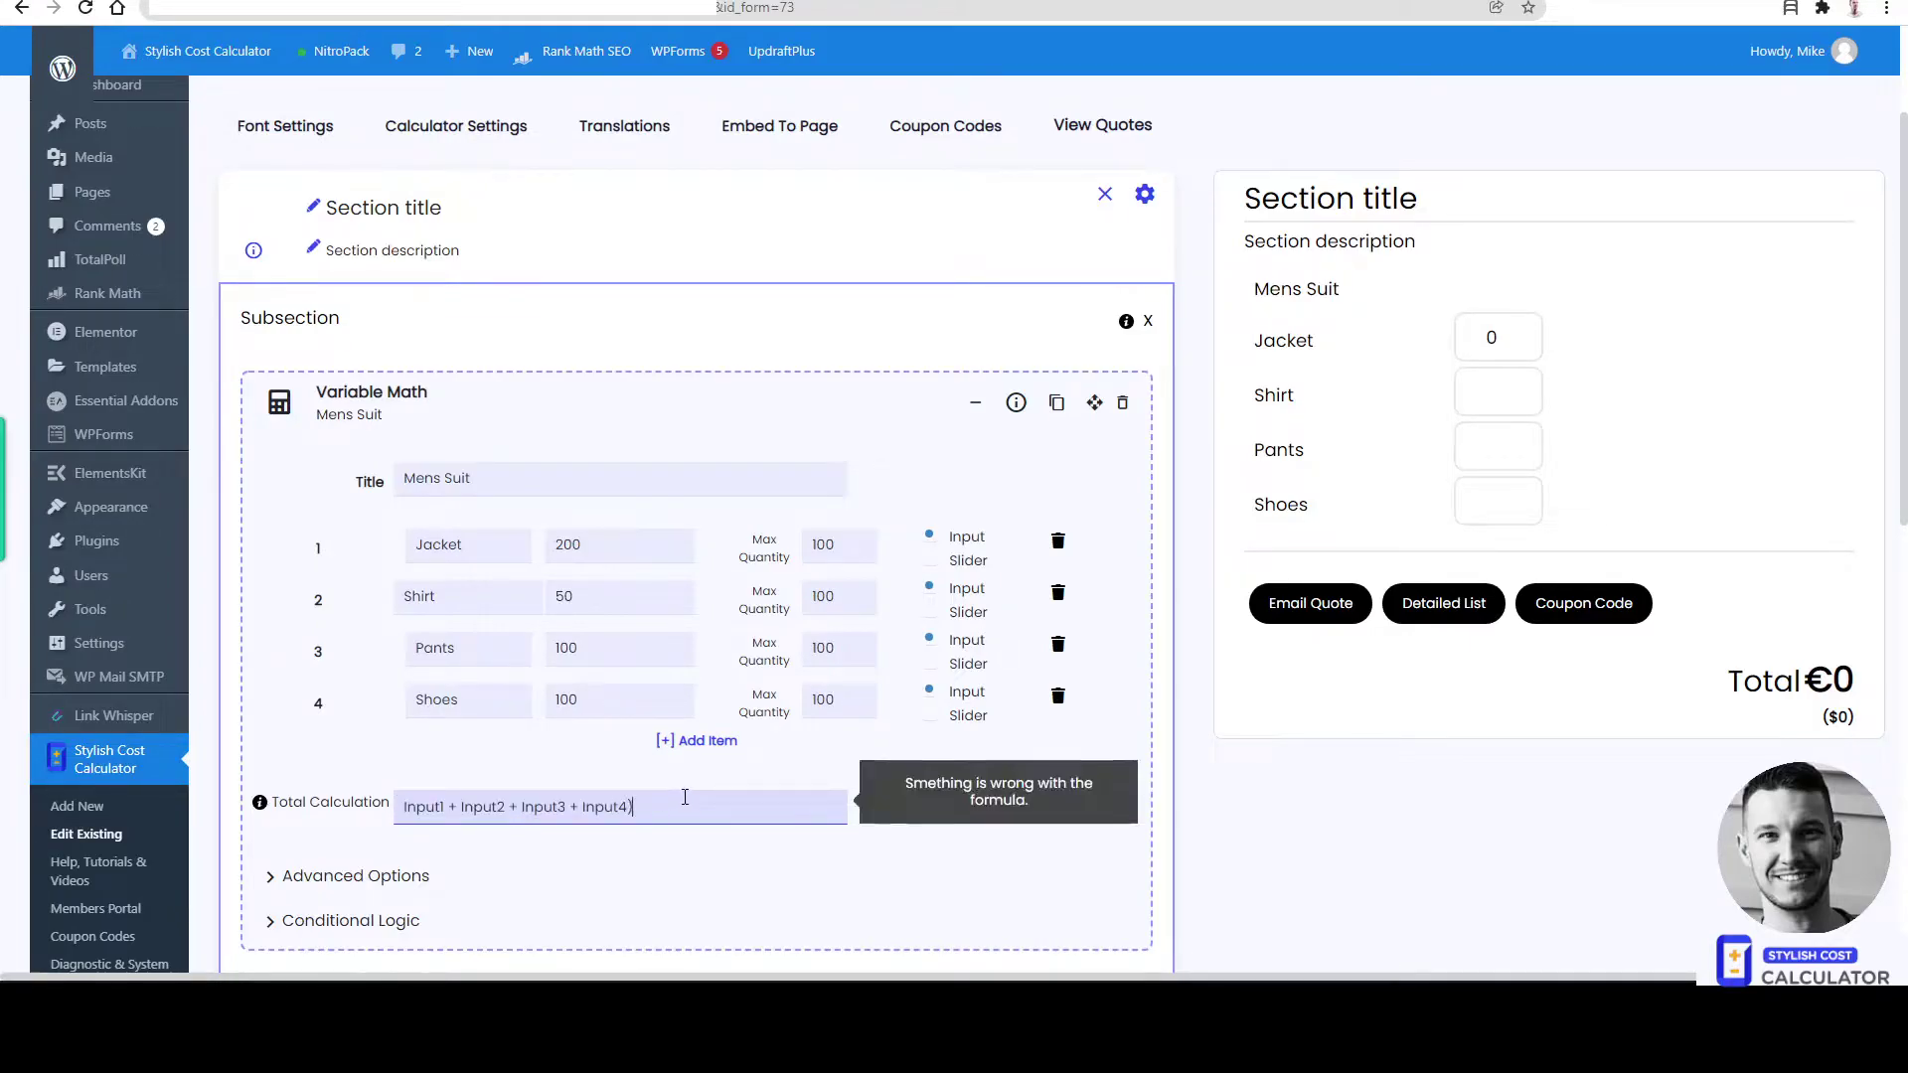
pyautogui.moveTo(620, 815); pyautogui.dragTo(406, 807)
pyautogui.click(408, 807)
pyautogui.write('(')
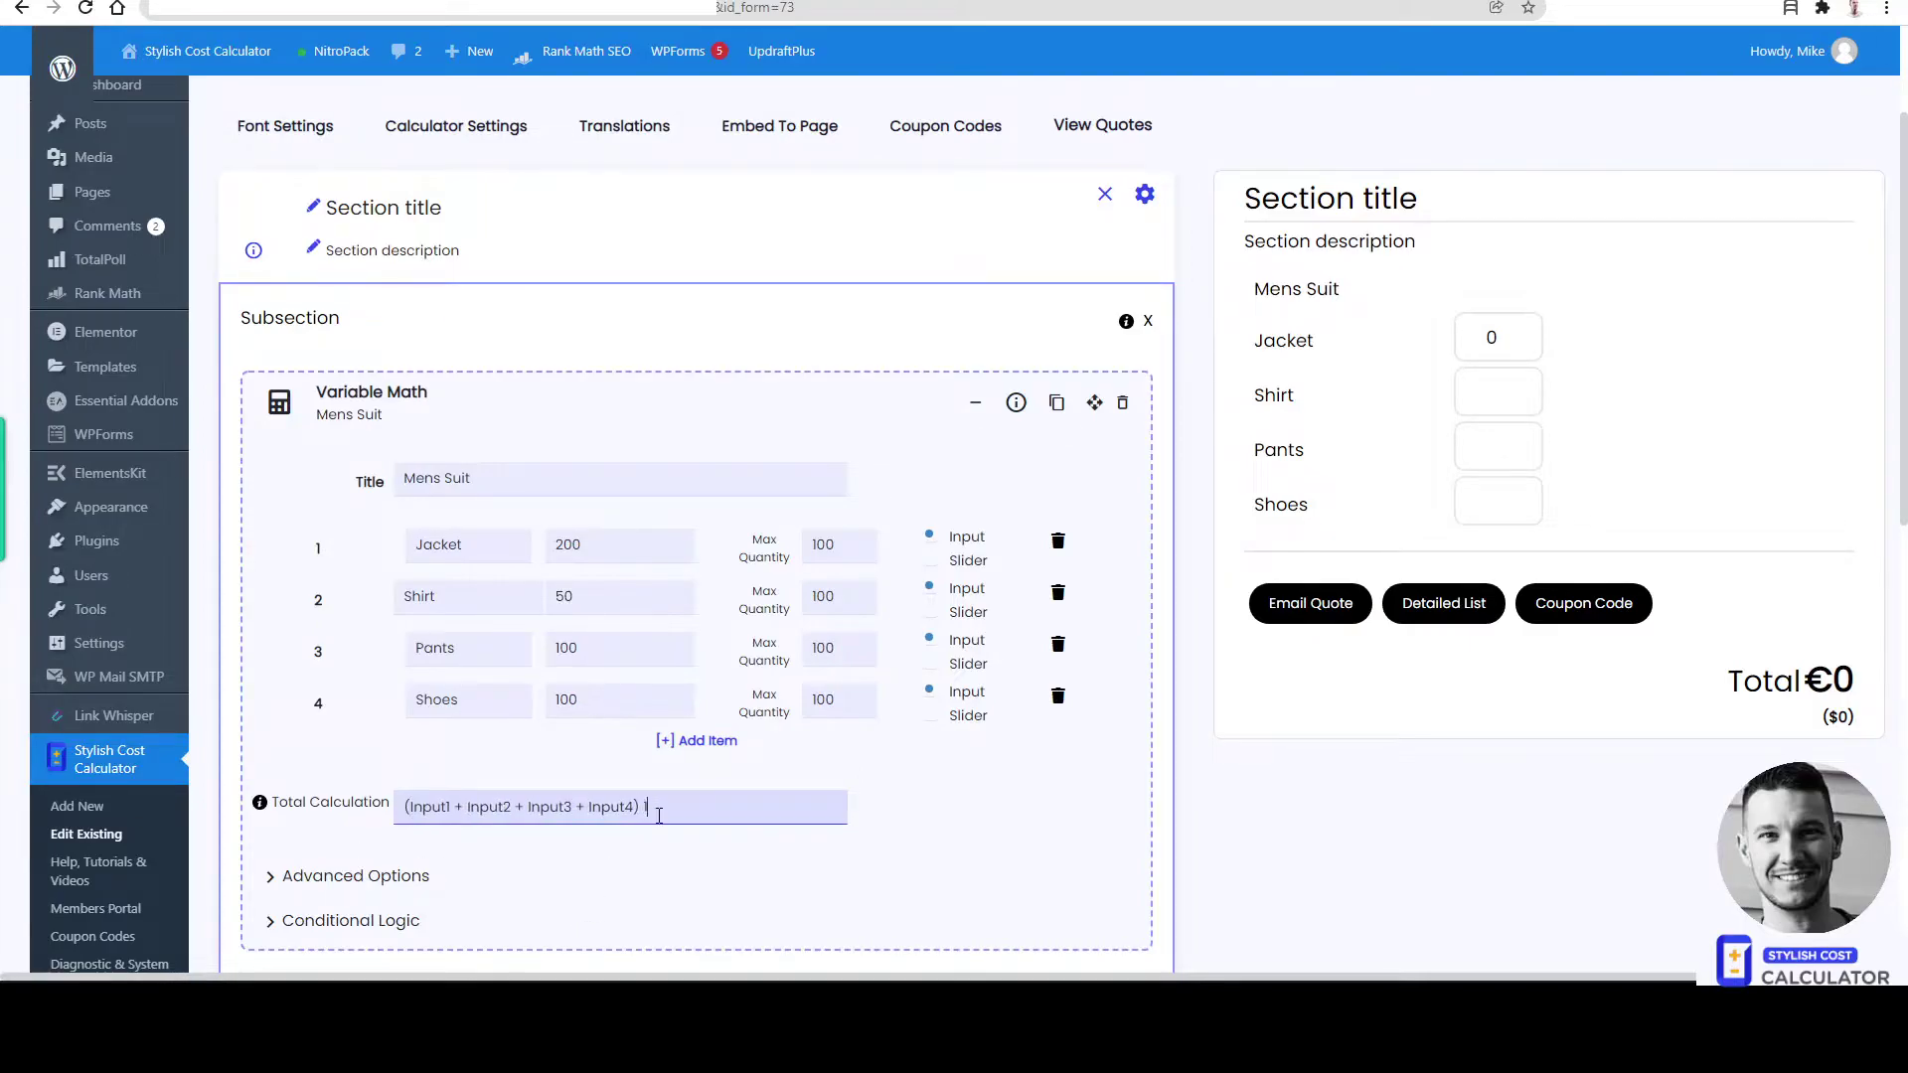
pyautogui.write('1.20')
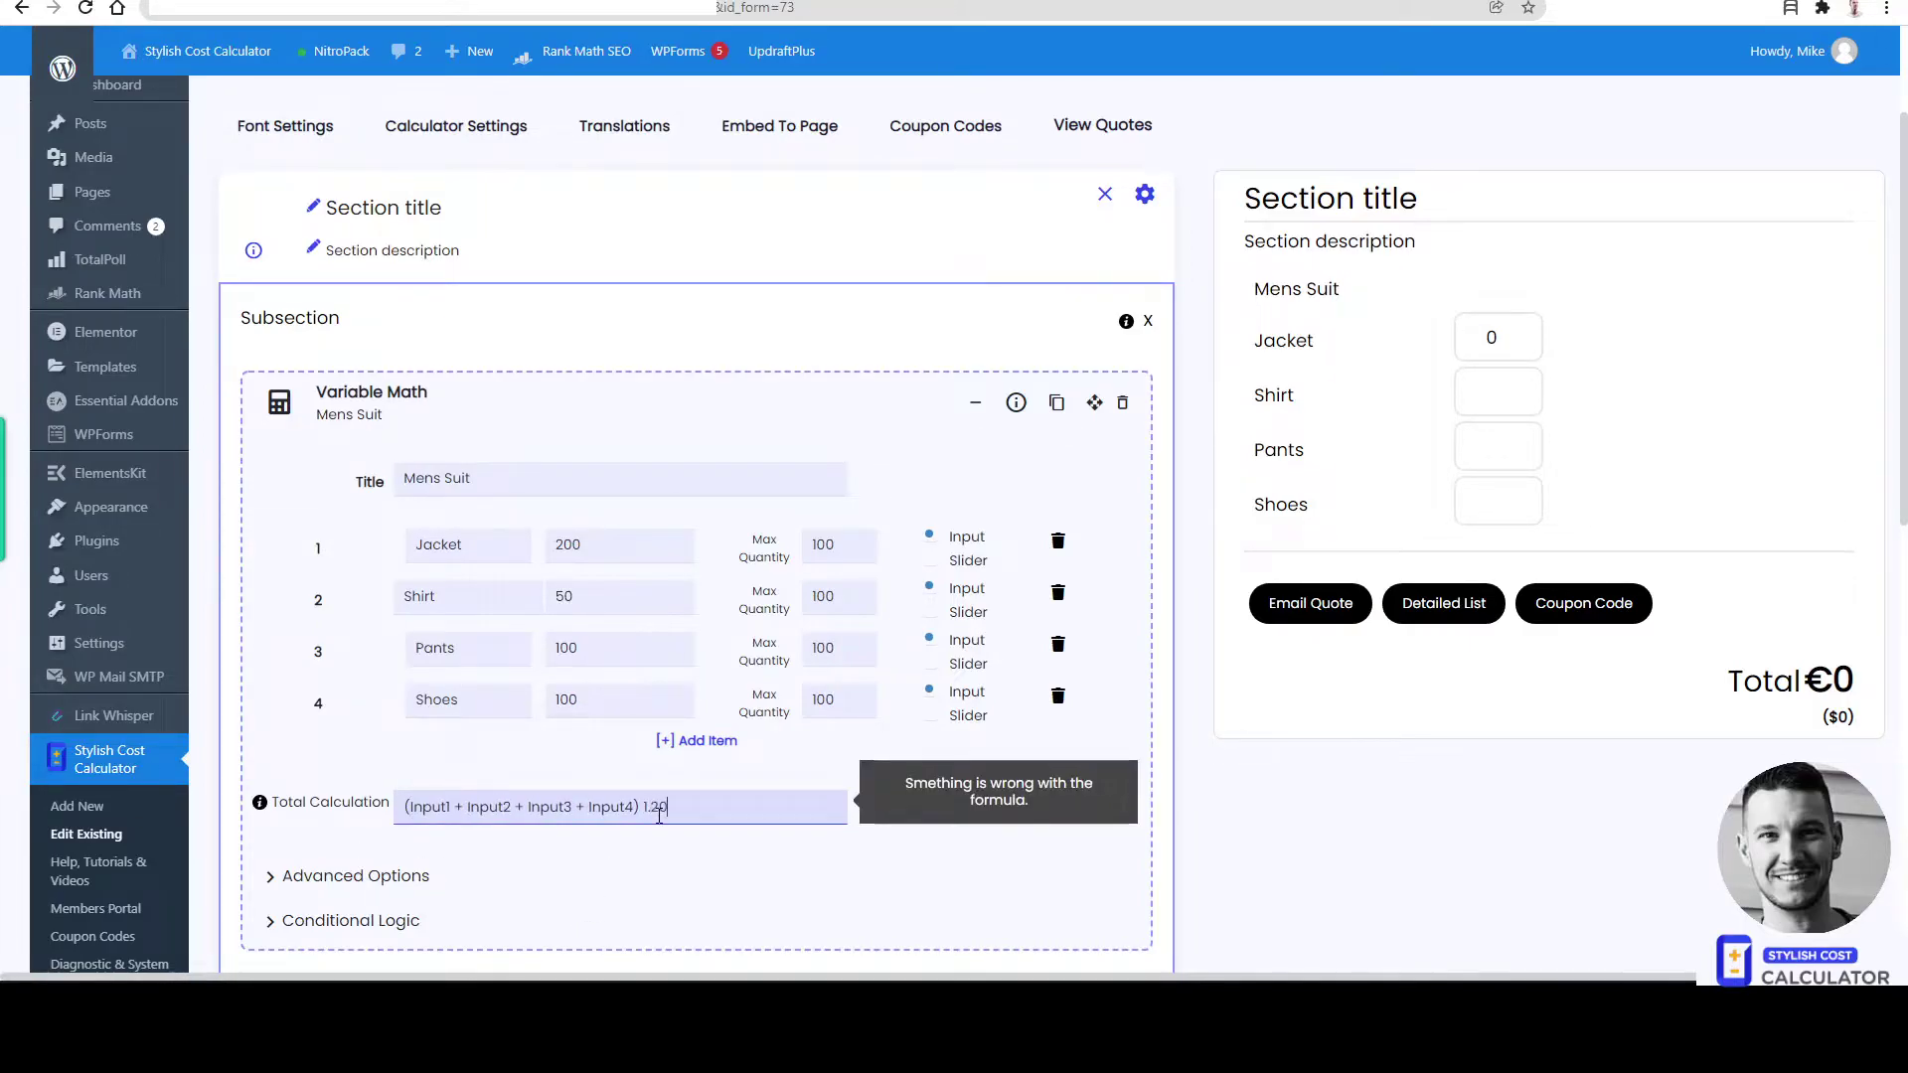
pyautogui.doubleClick(659, 810)
pyautogui.click(717, 932)
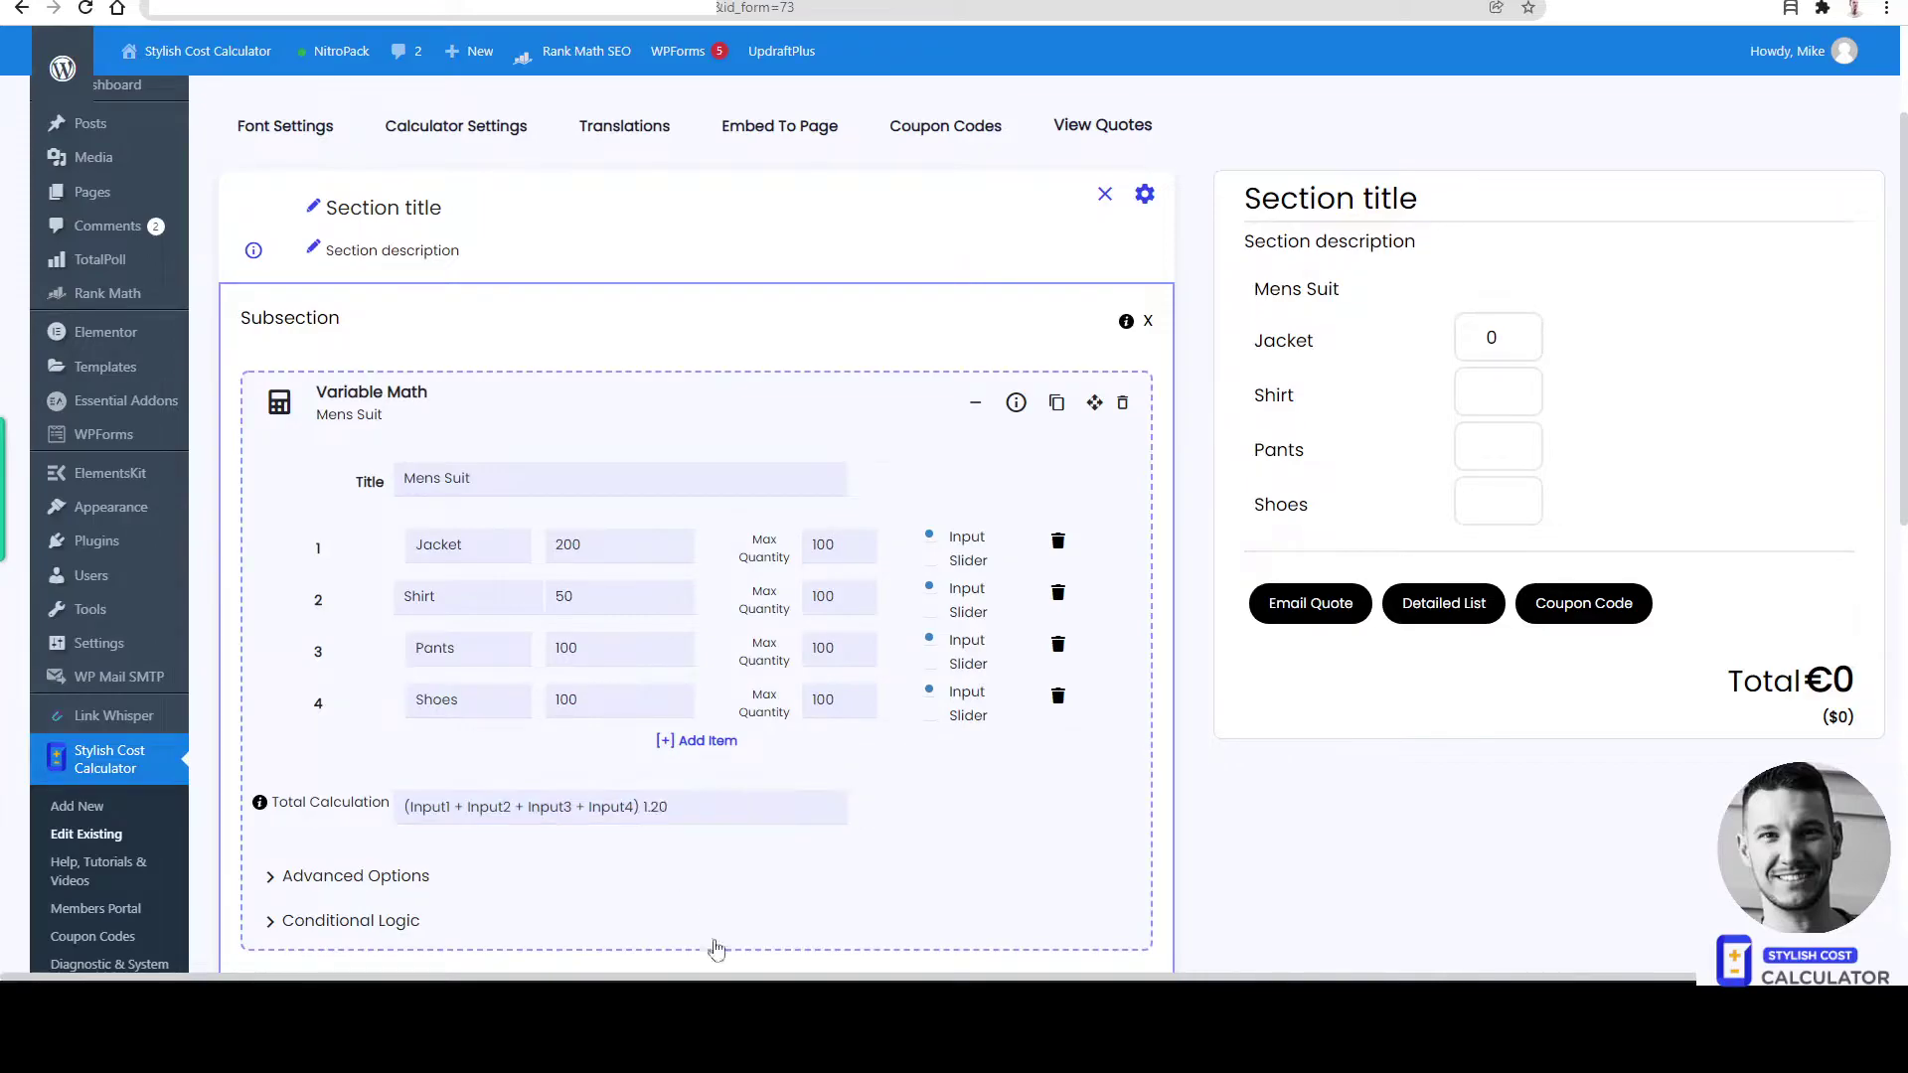
pyautogui.click(658, 810)
pyautogui.doubleClick(658, 810)
pyautogui.click(690, 851)
# Step: Save the calculator and set the preview quantities to 1 for Jacket, 2 for Shirt, 1 for Pants and 1 for Shoes
pyautogui.scroll(2, 1496, 328)
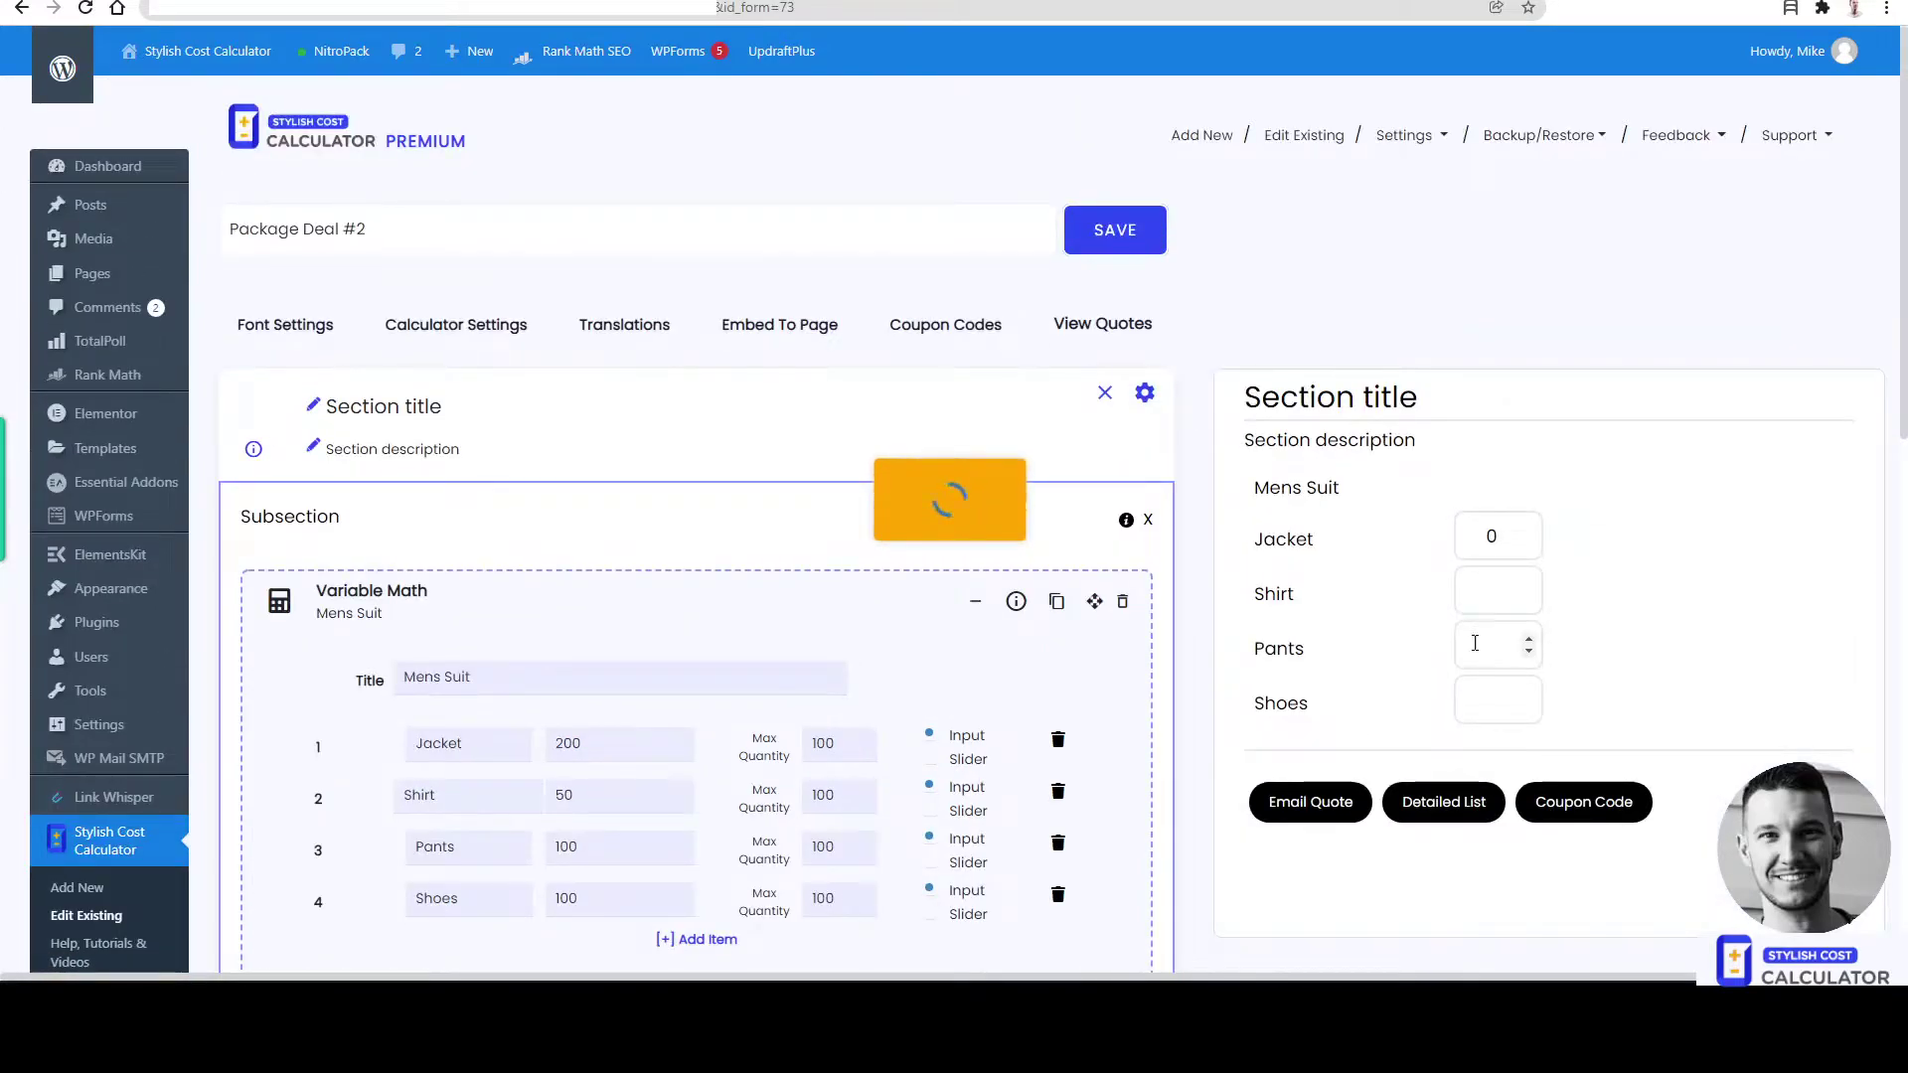
pyautogui.scroll(-1, 1491, 586)
pyautogui.click(1531, 432)
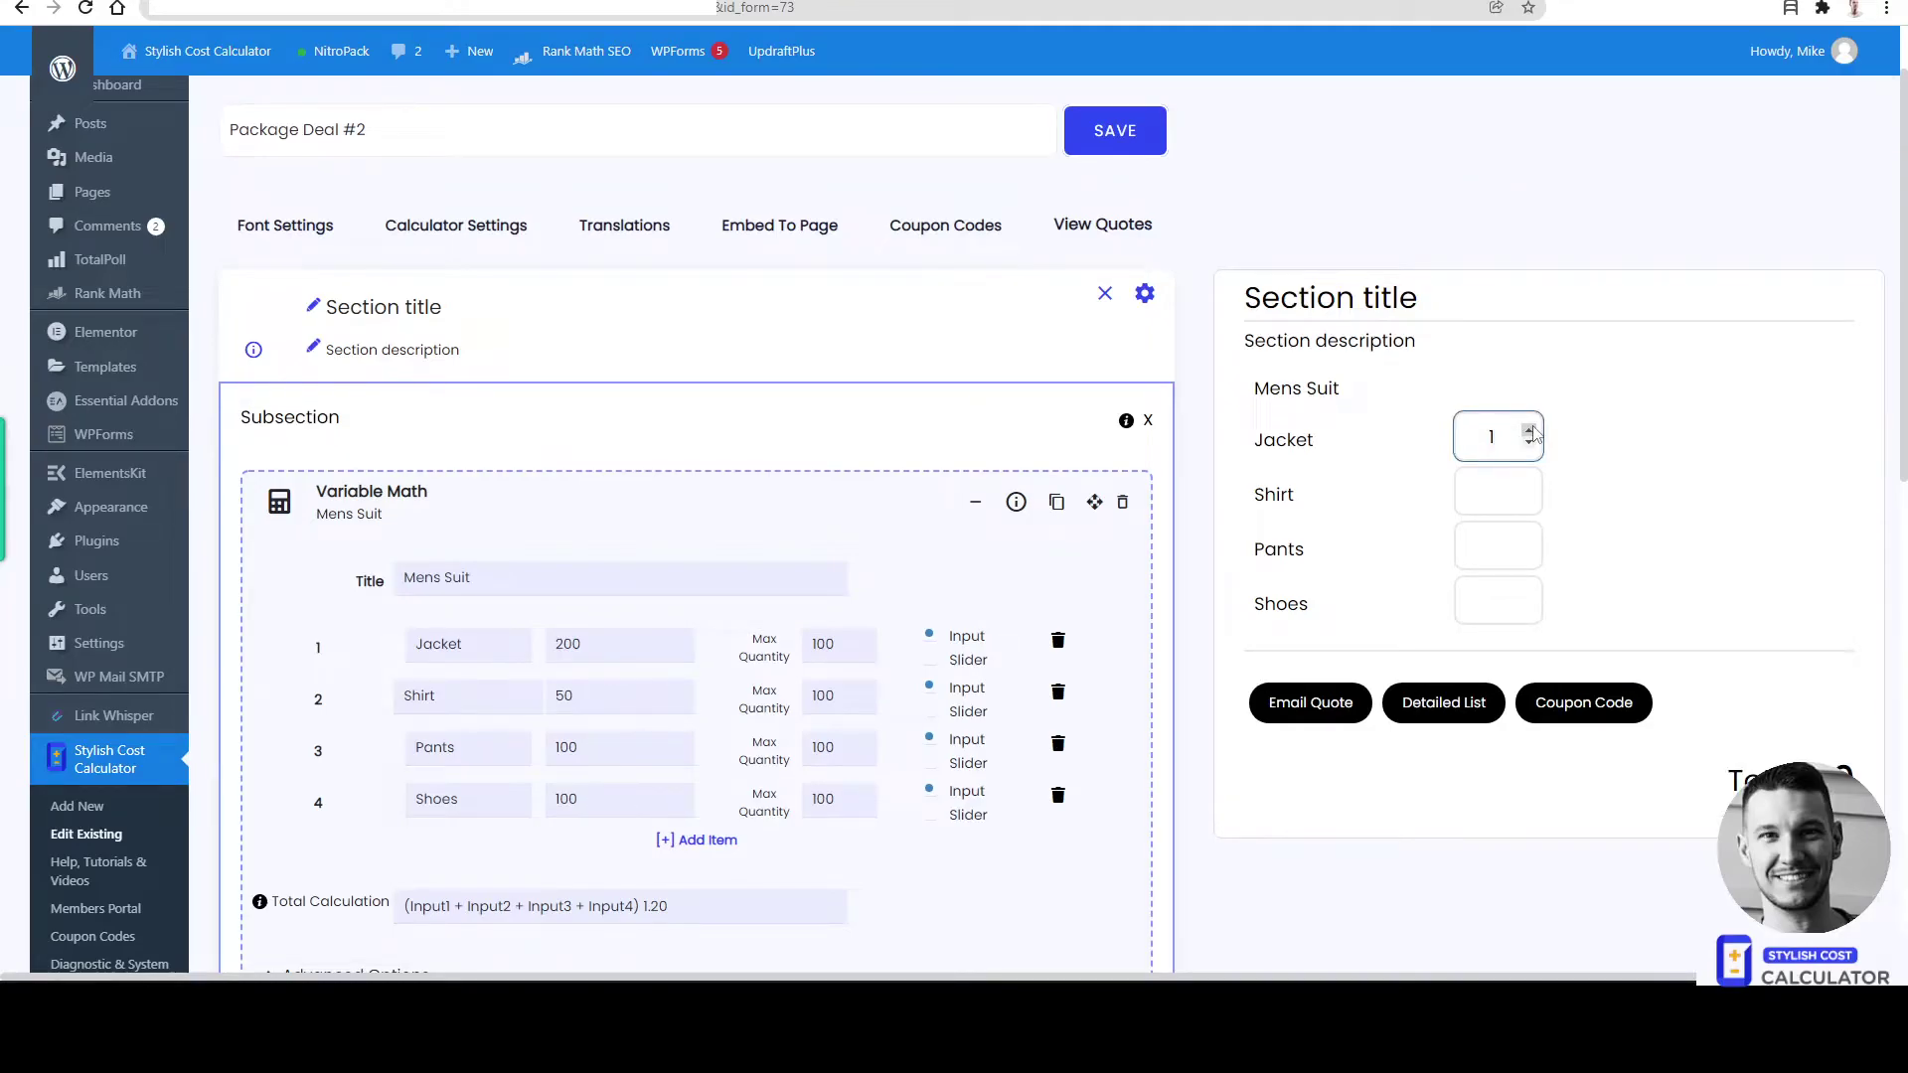
pyautogui.click(1529, 487)
pyautogui.click(1530, 487)
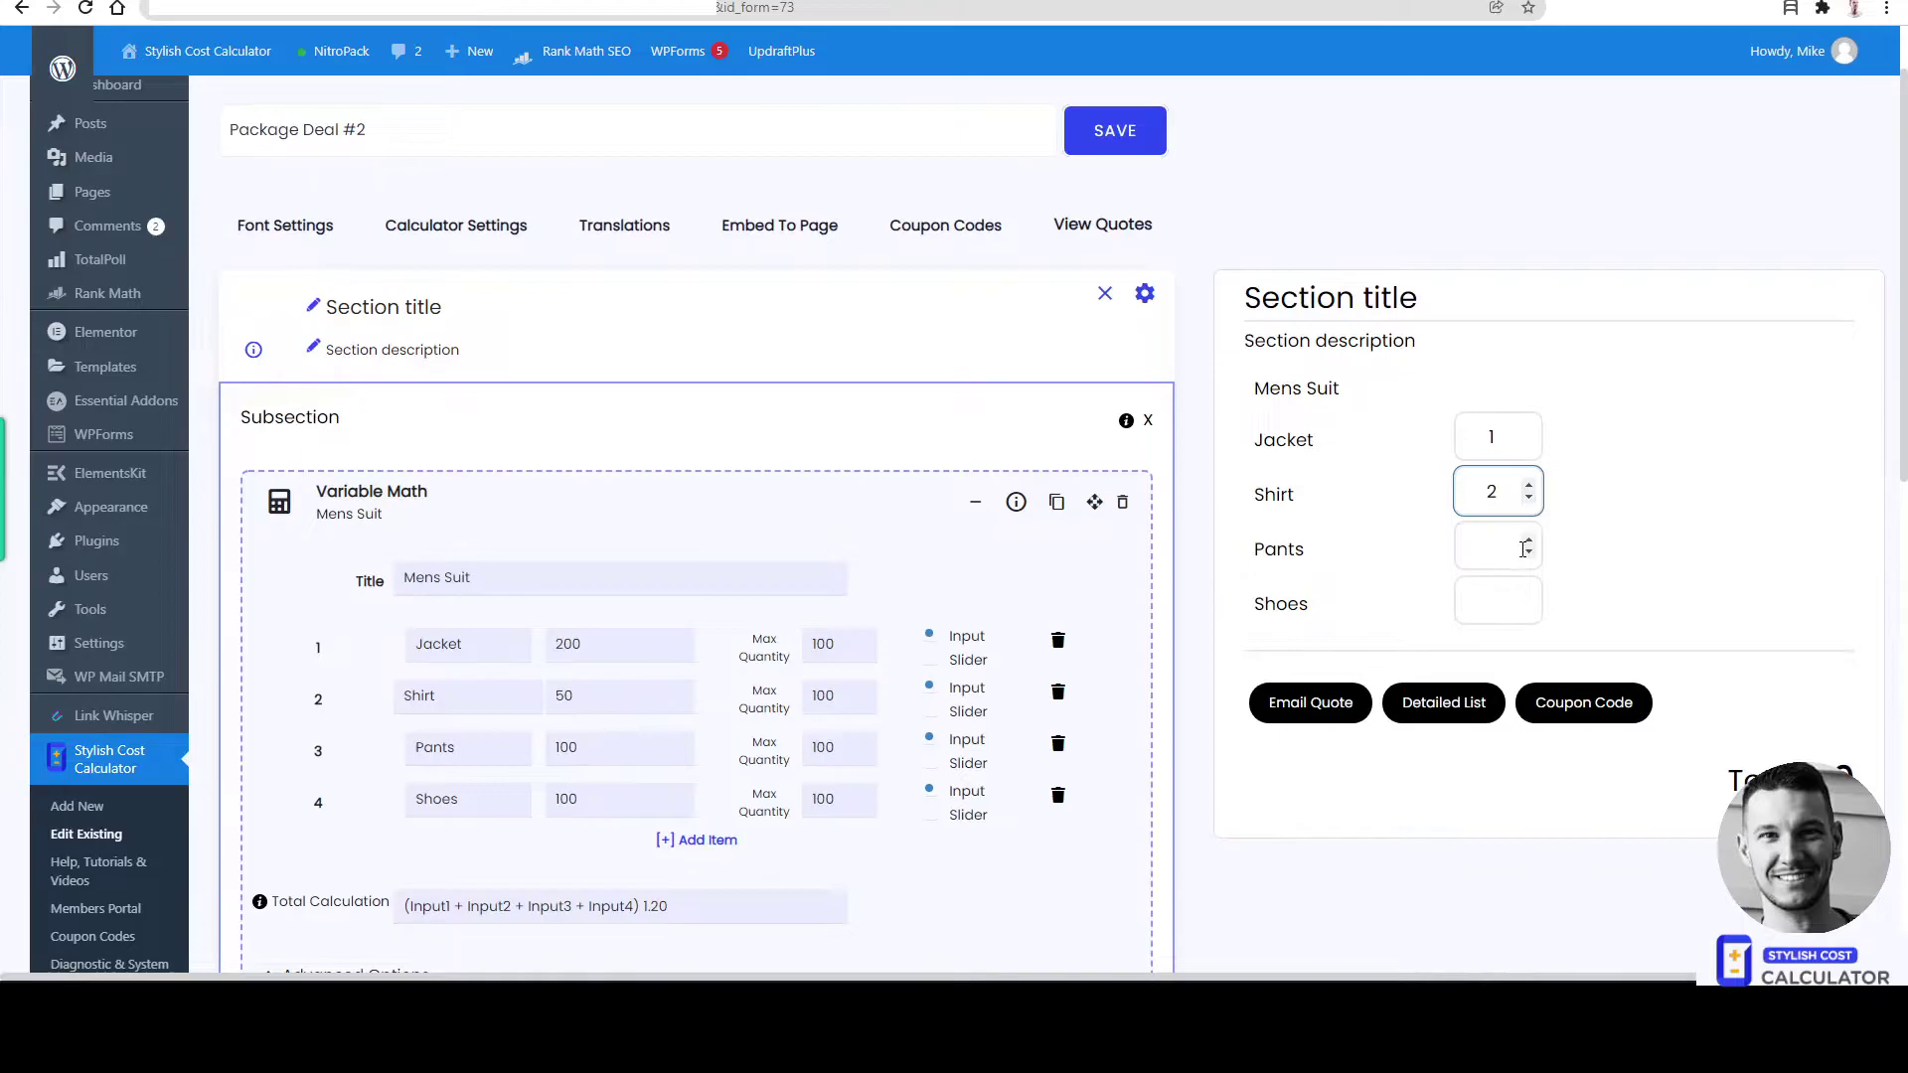
pyautogui.click(1527, 545)
pyautogui.click(1528, 543)
pyautogui.click(1529, 597)
# Step: Switch to the Windows Calculator and add up 200 + 100 + 100 + 100
pyautogui.hotkey('alt', 'Tab')
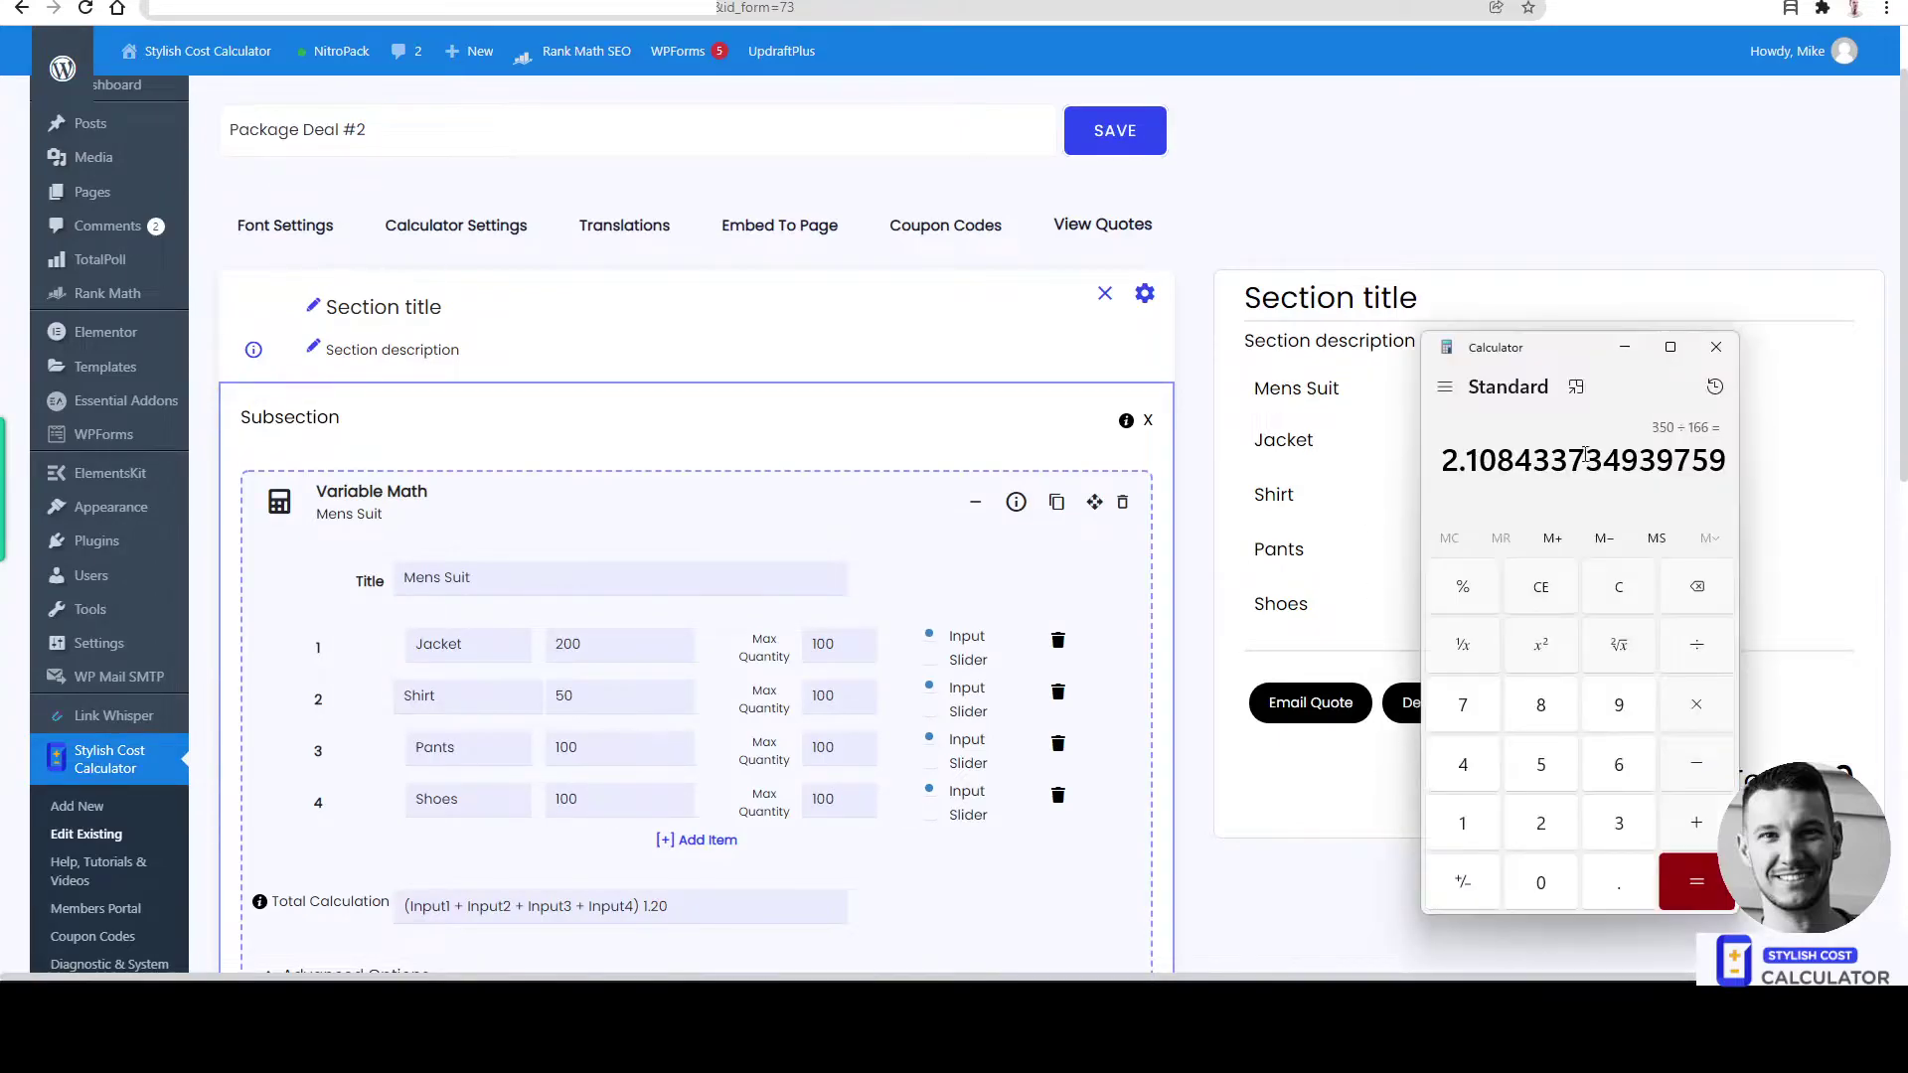
pyautogui.moveTo(1588, 346); pyautogui.dragTo(1023, 220)
pyautogui.click(957, 533)
pyautogui.write('200')
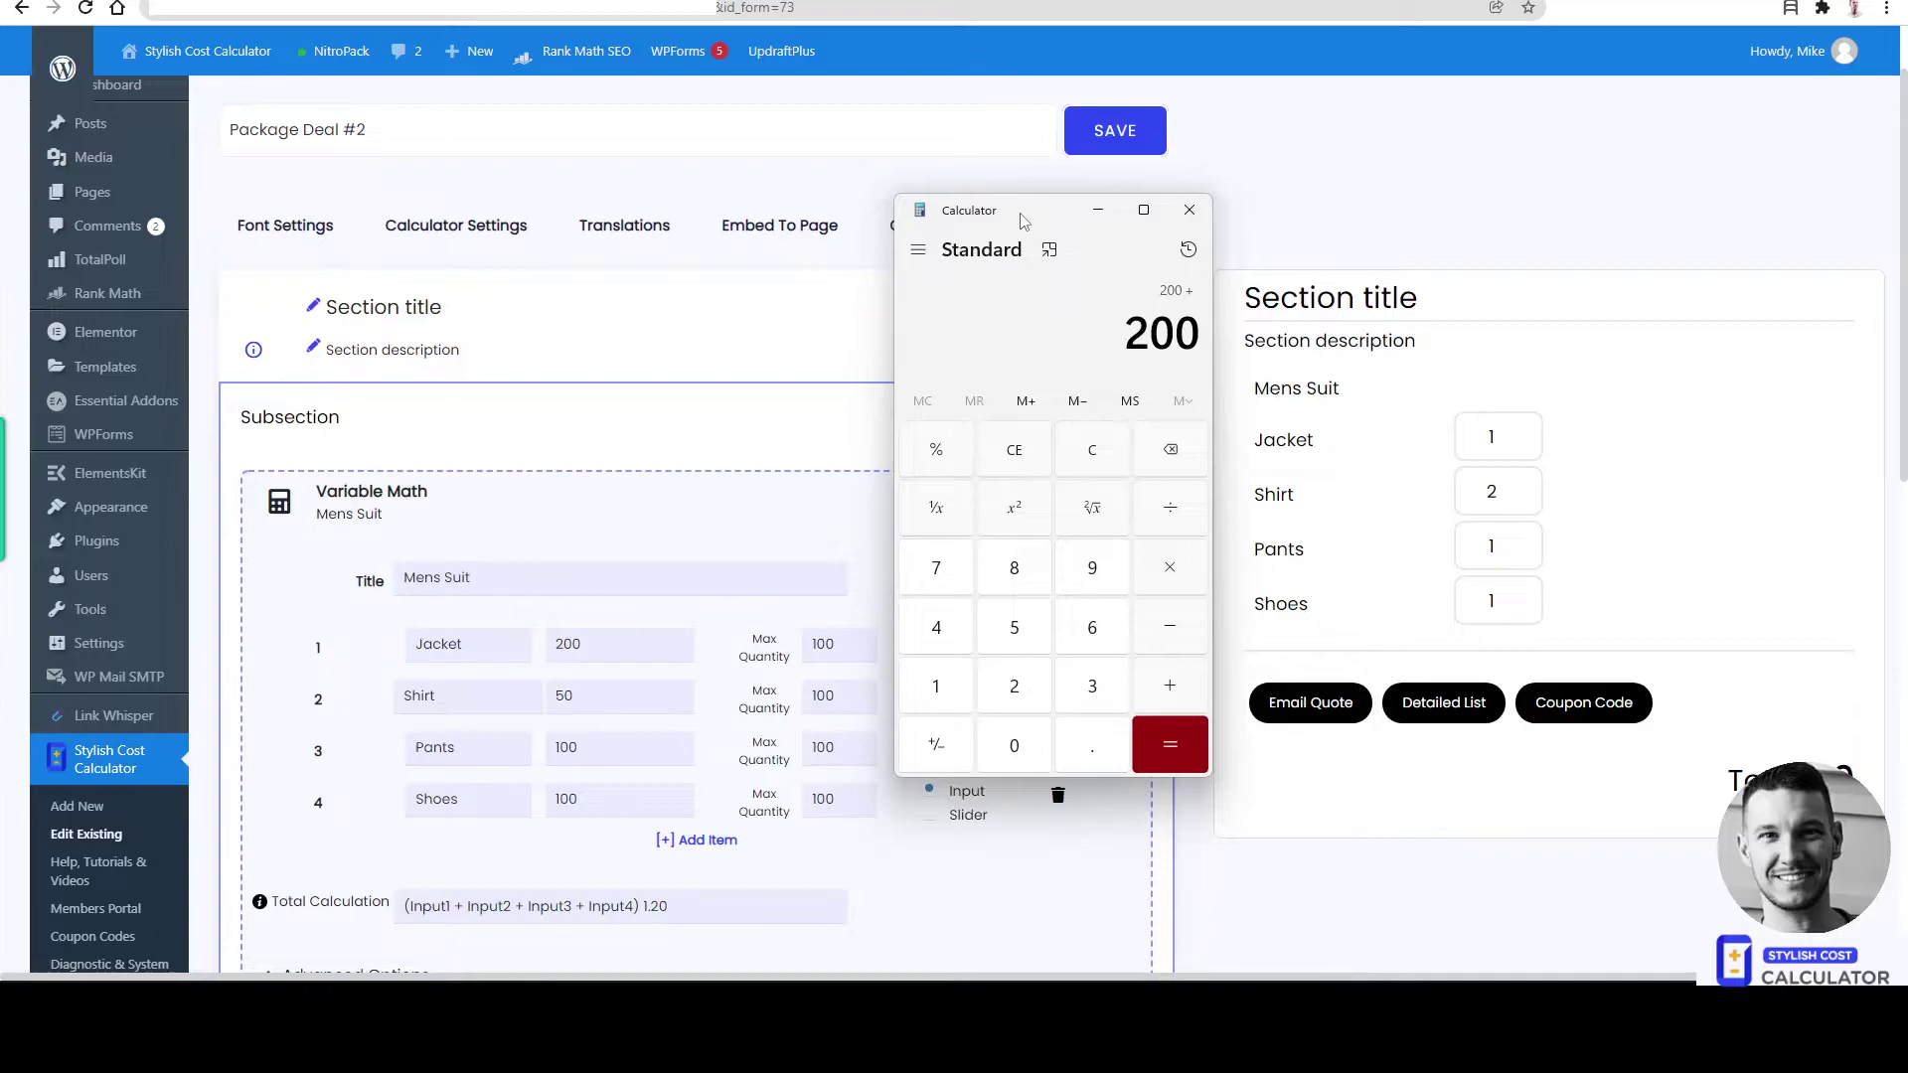
pyautogui.write('100+100+100')
pyautogui.press('Return')
# Step: Clear the previous sum, divide 500 by 1.20 and minimize the Windows Calculator
pyautogui.click(1096, 435)
pyautogui.write('500')
pyautogui.write('1.20')
pyautogui.press('Return')
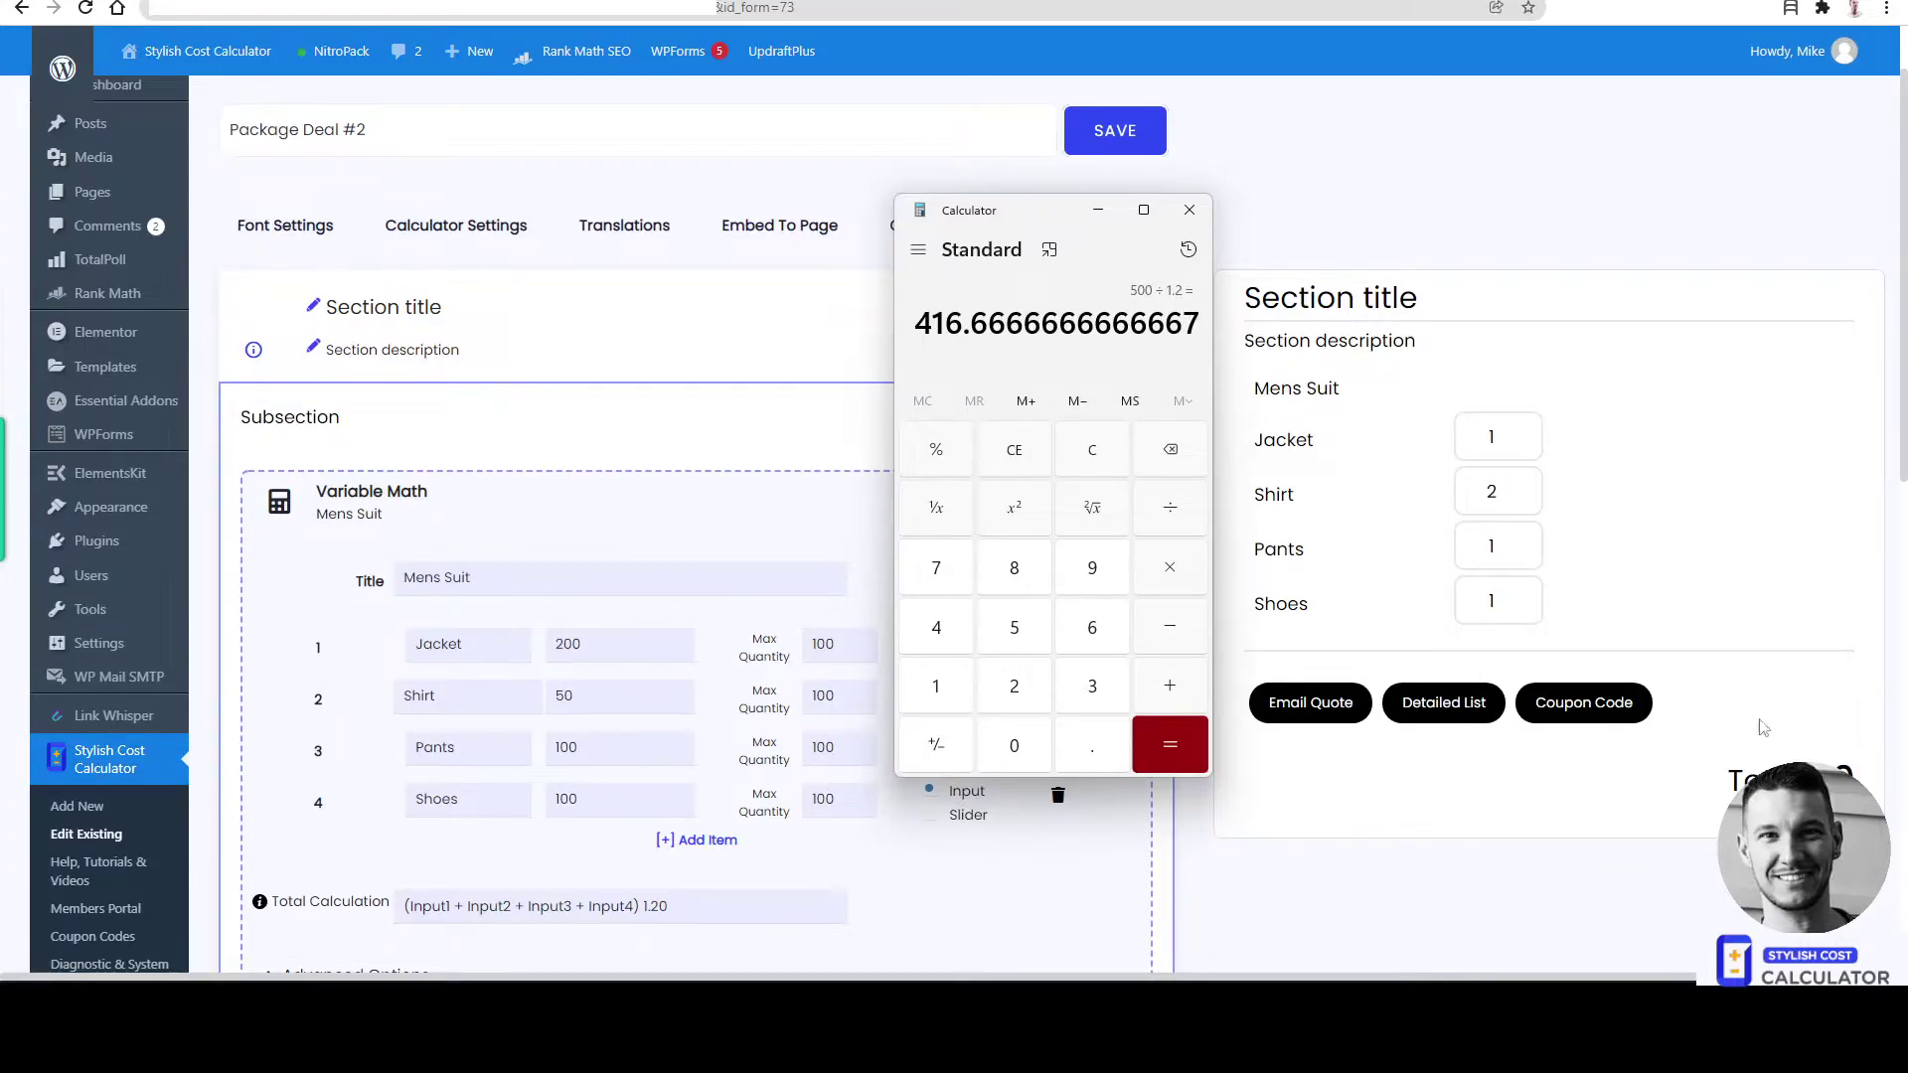
pyautogui.click(1098, 211)
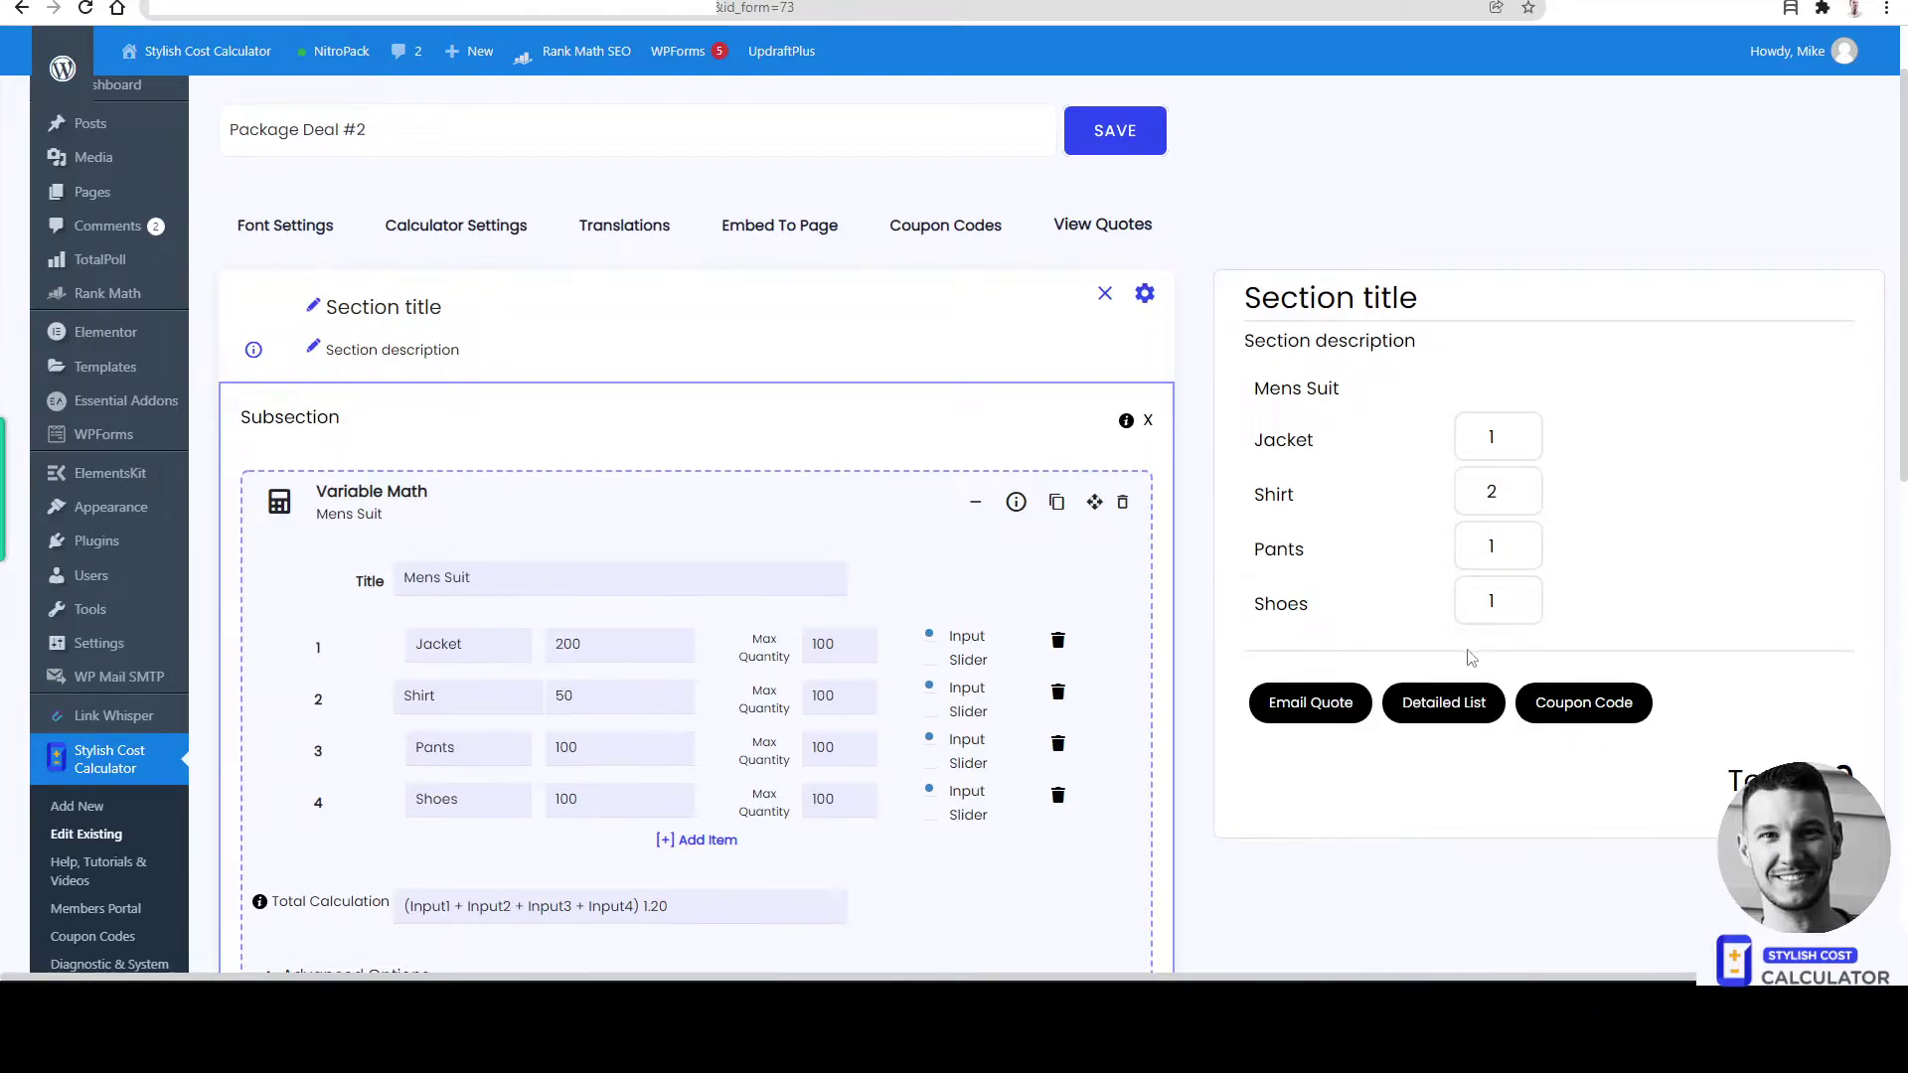
# Step: View the detailed list of the quote and close it
pyautogui.click(1447, 700)
pyautogui.click(1401, 63)
pyautogui.rightClick(1620, 474)
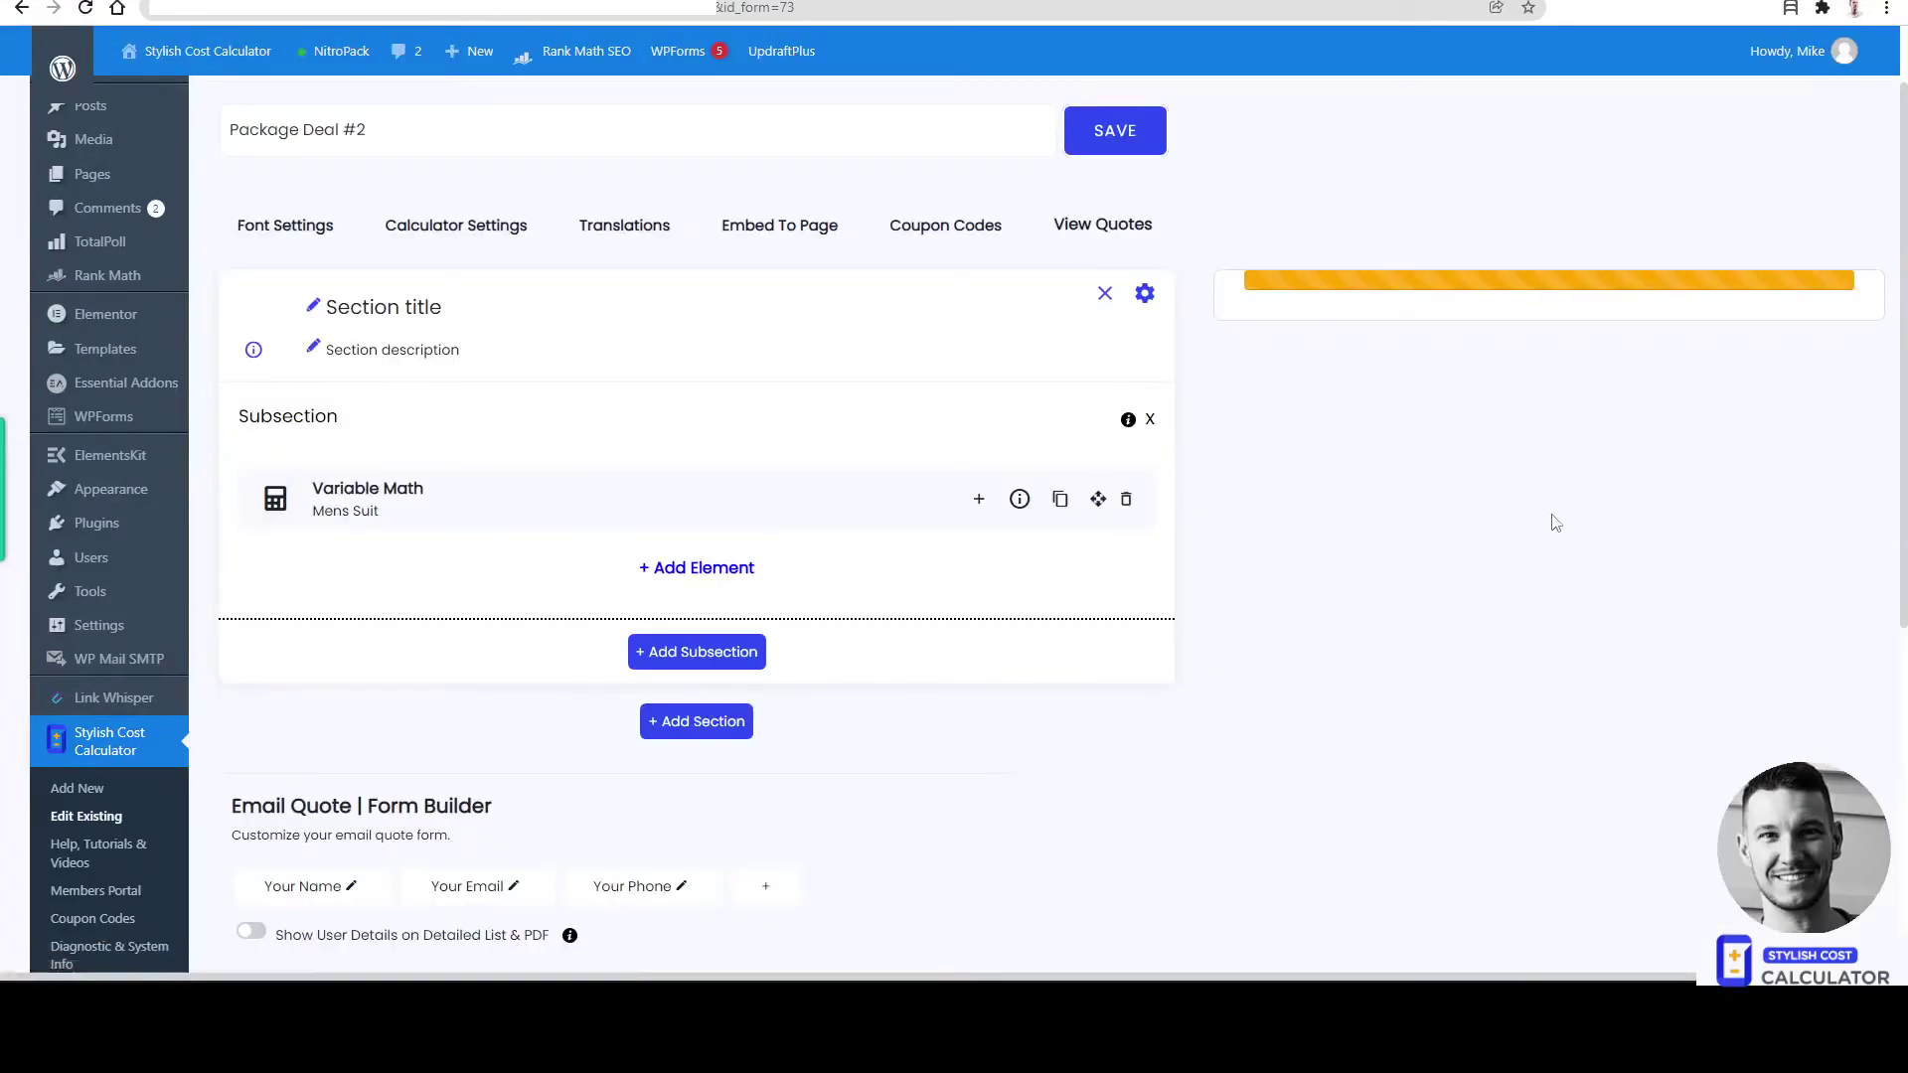
# Step: Fill the reloaded preview with 1 Jacket, 2 Shirt, 1 Pants and 1 Shoes
pyautogui.click(1527, 431)
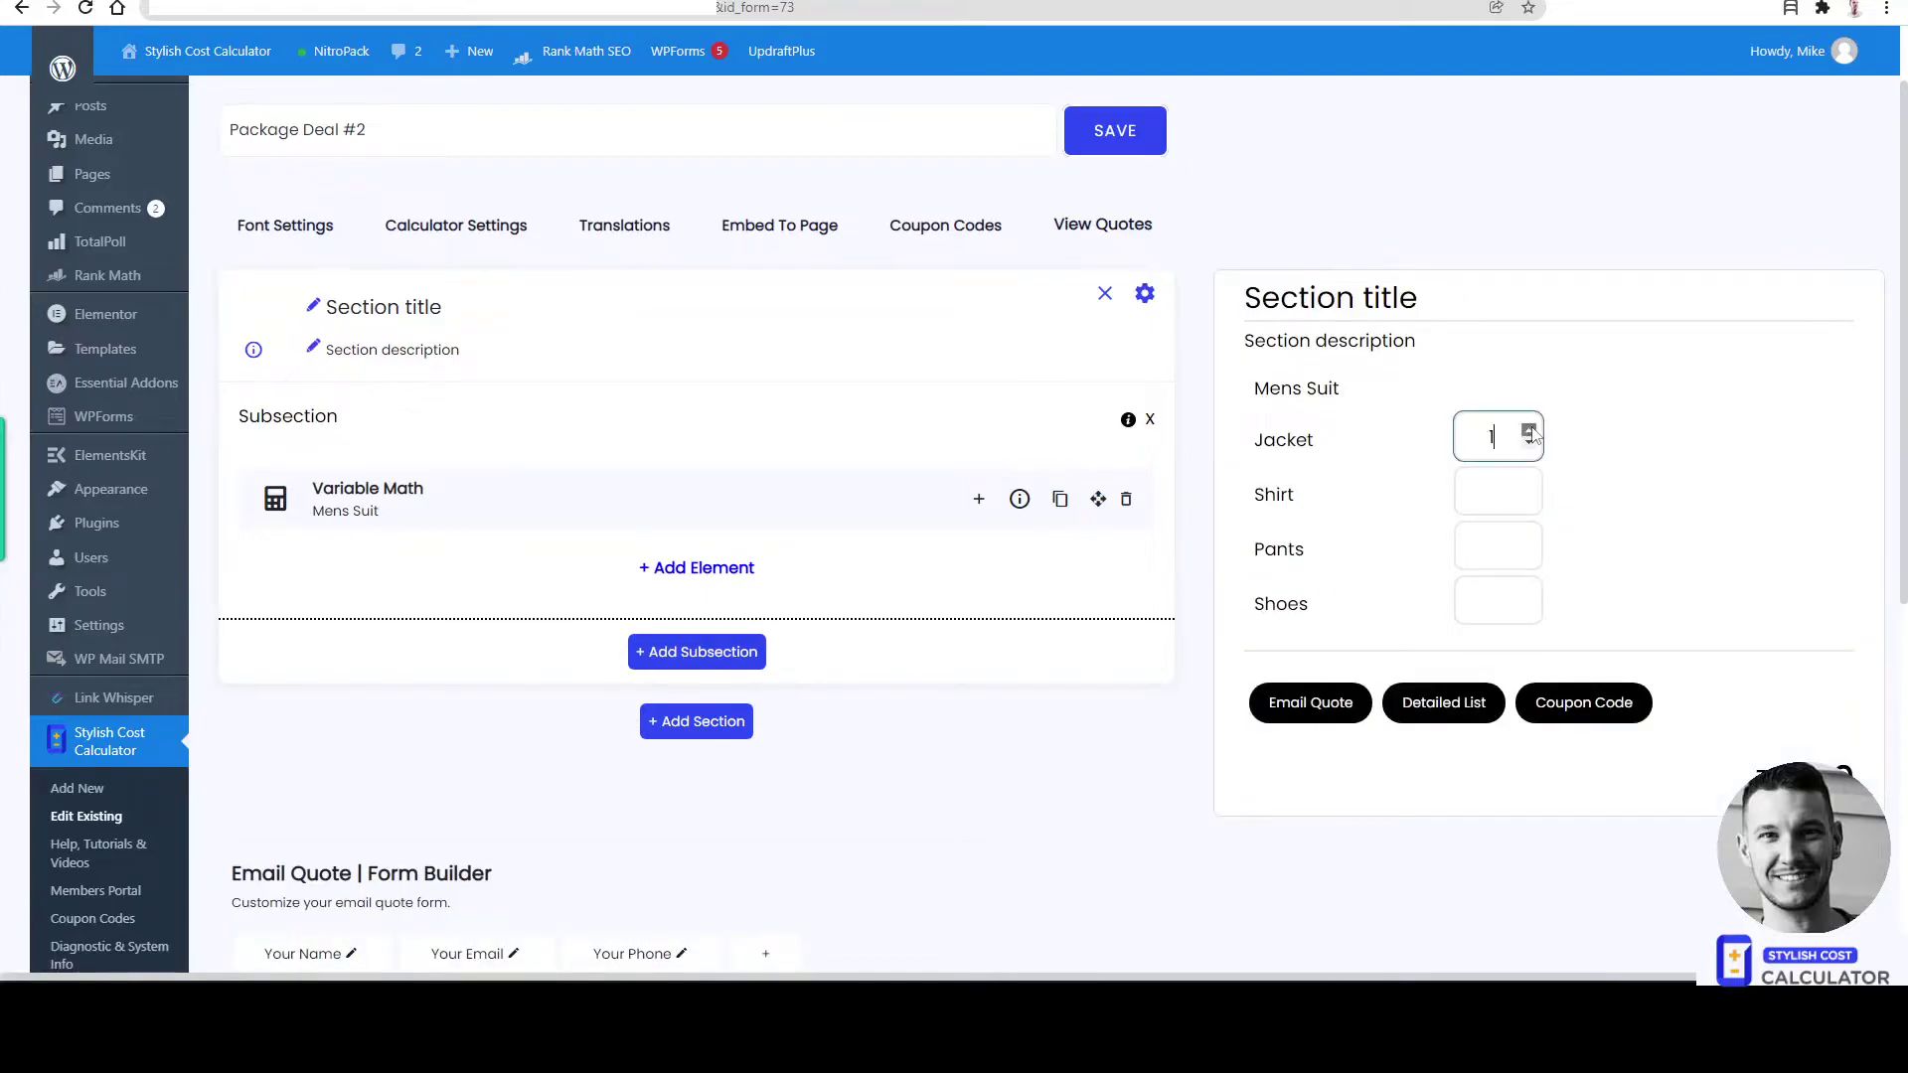
pyautogui.doubleClick(1529, 486)
pyautogui.click(1530, 541)
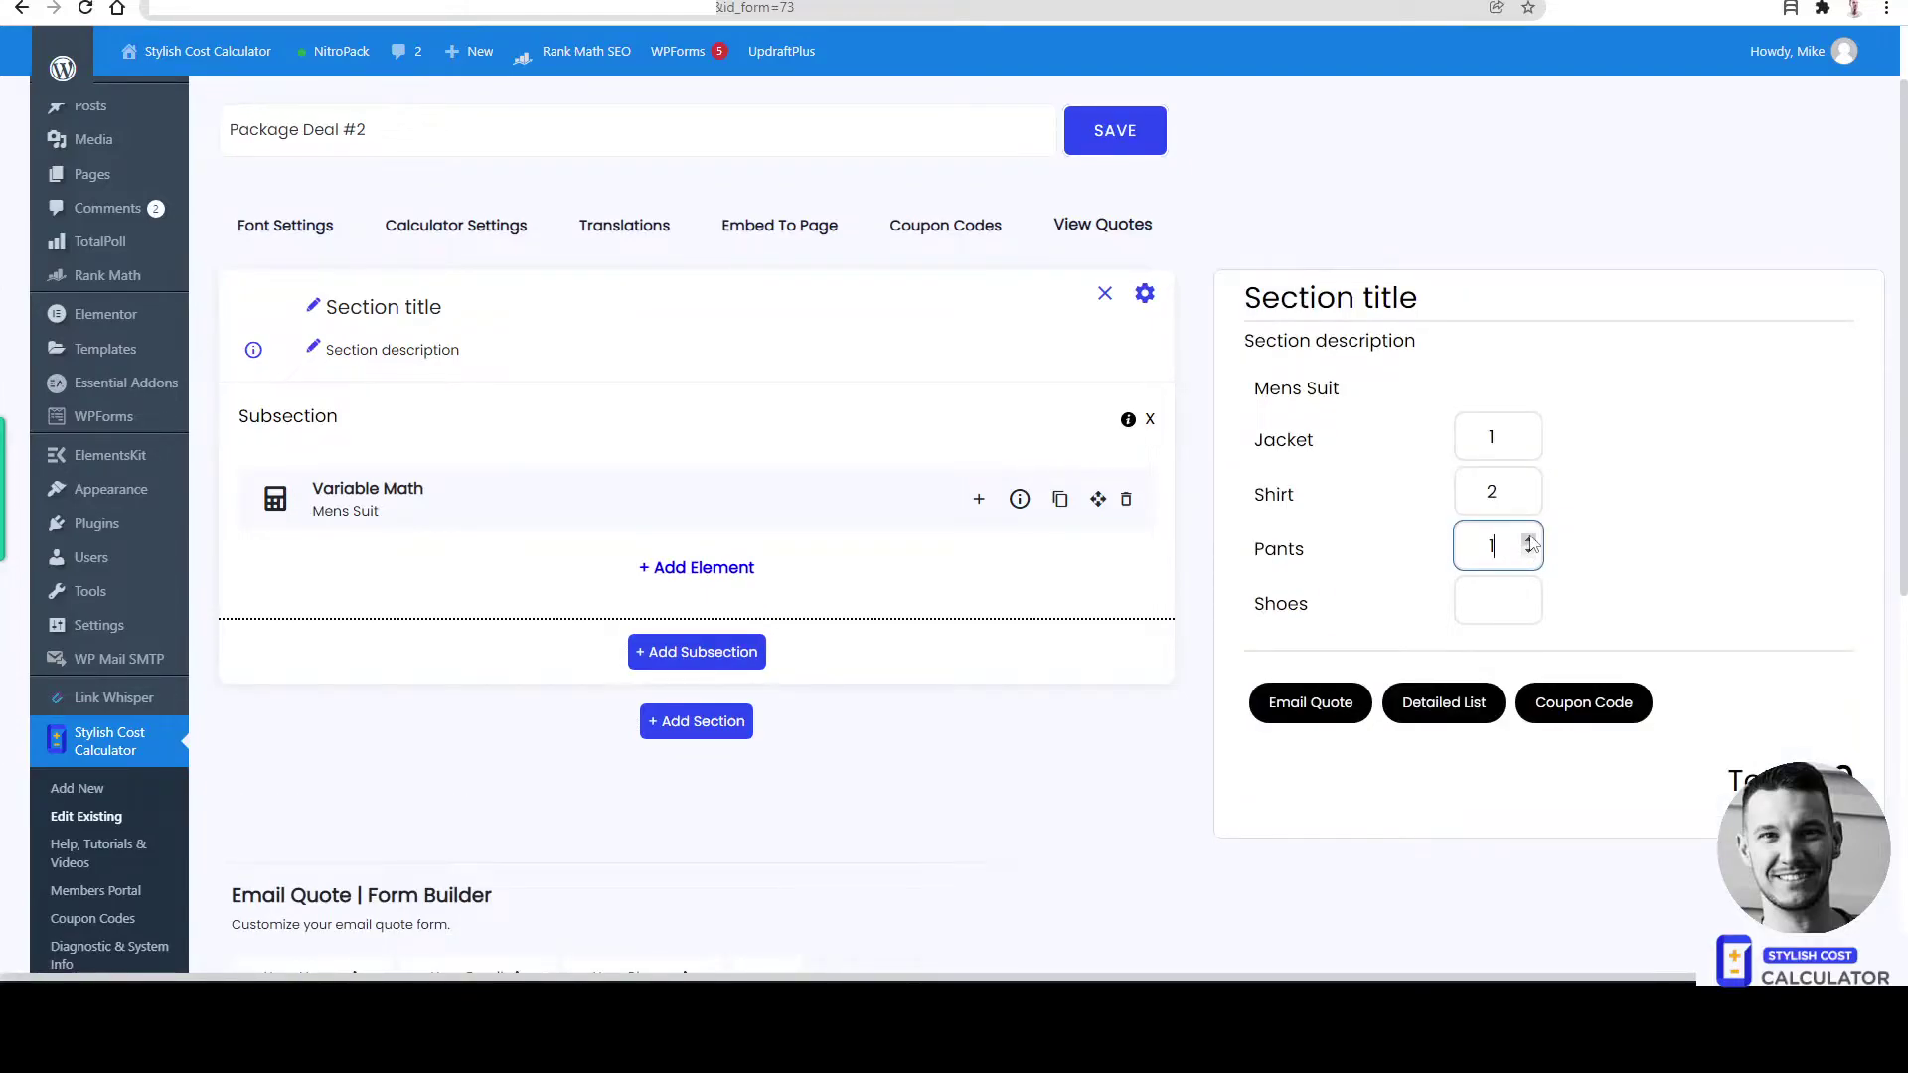
pyautogui.click(1529, 595)
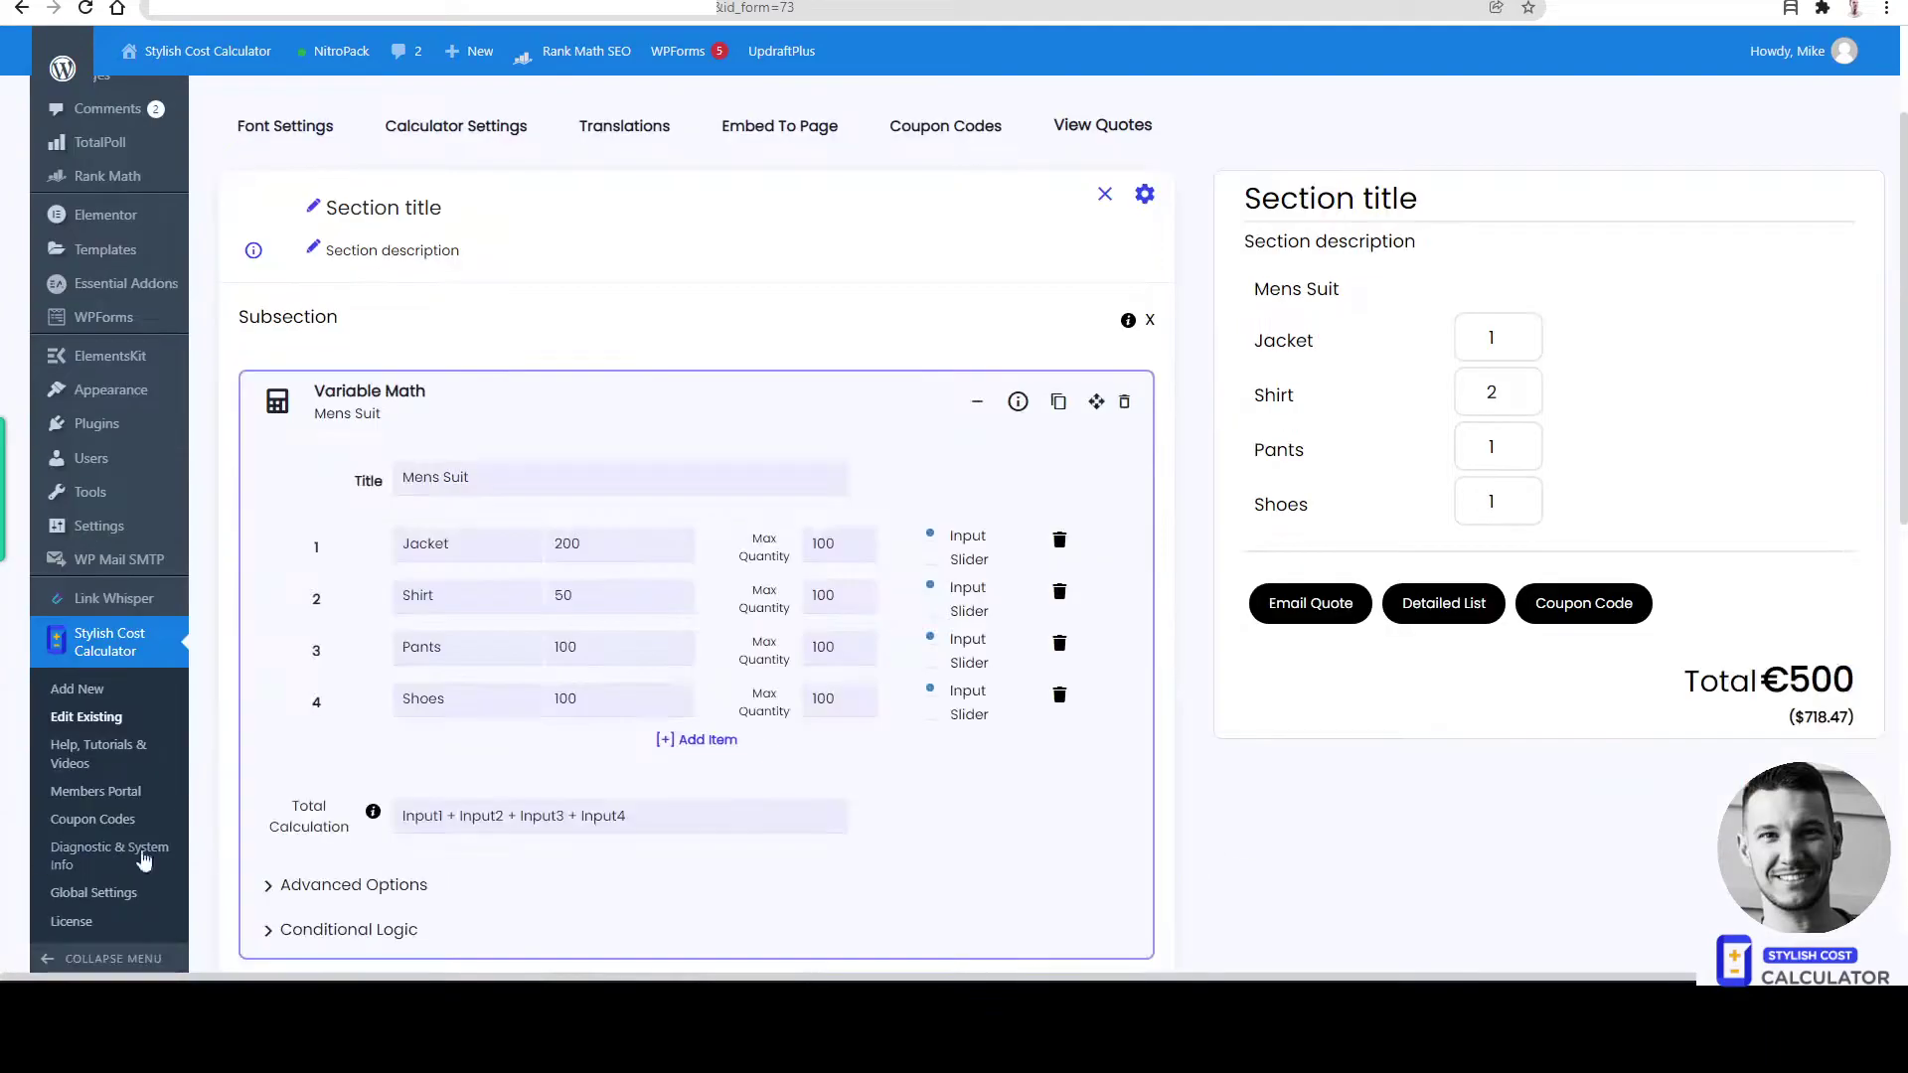
# Step: Check the Total Calculation formula of the Mens Suit element against the total in the preview
pyautogui.tripleClick(612, 815)
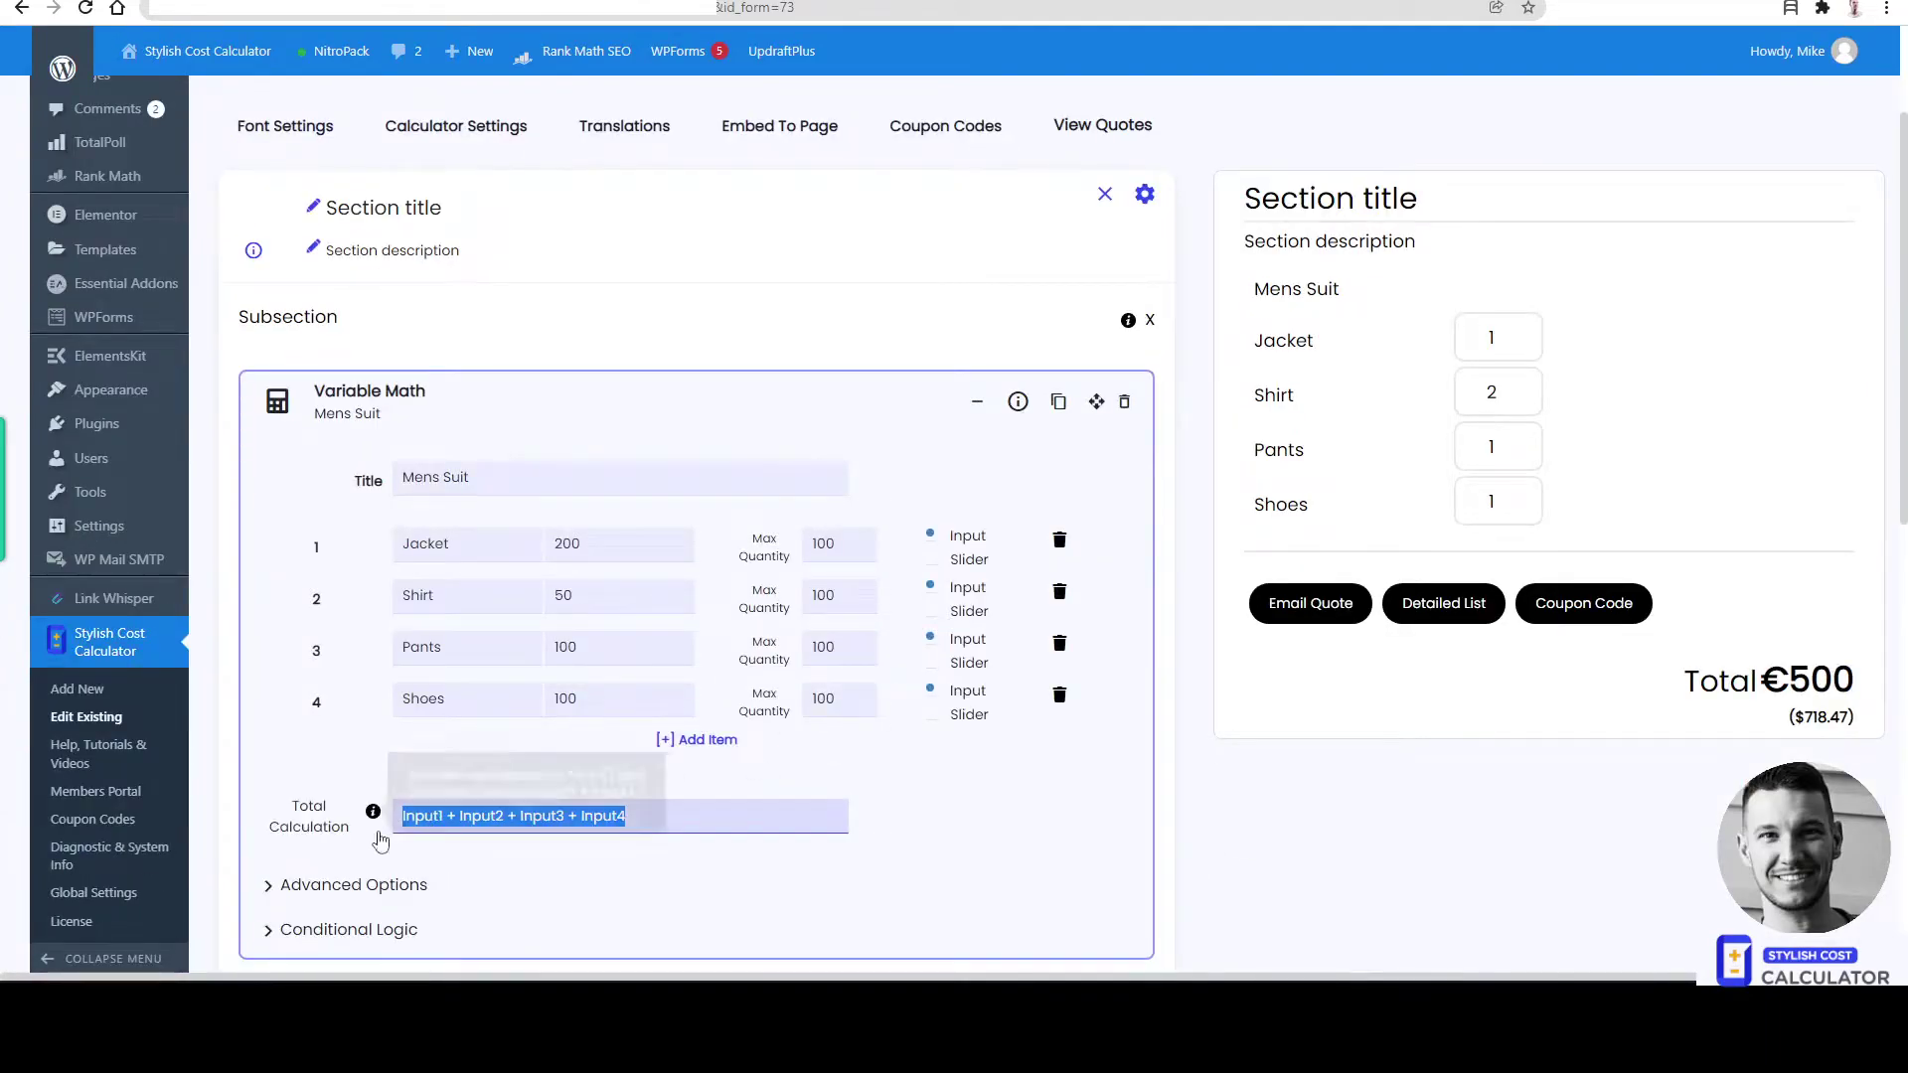
pyautogui.click(617, 890)
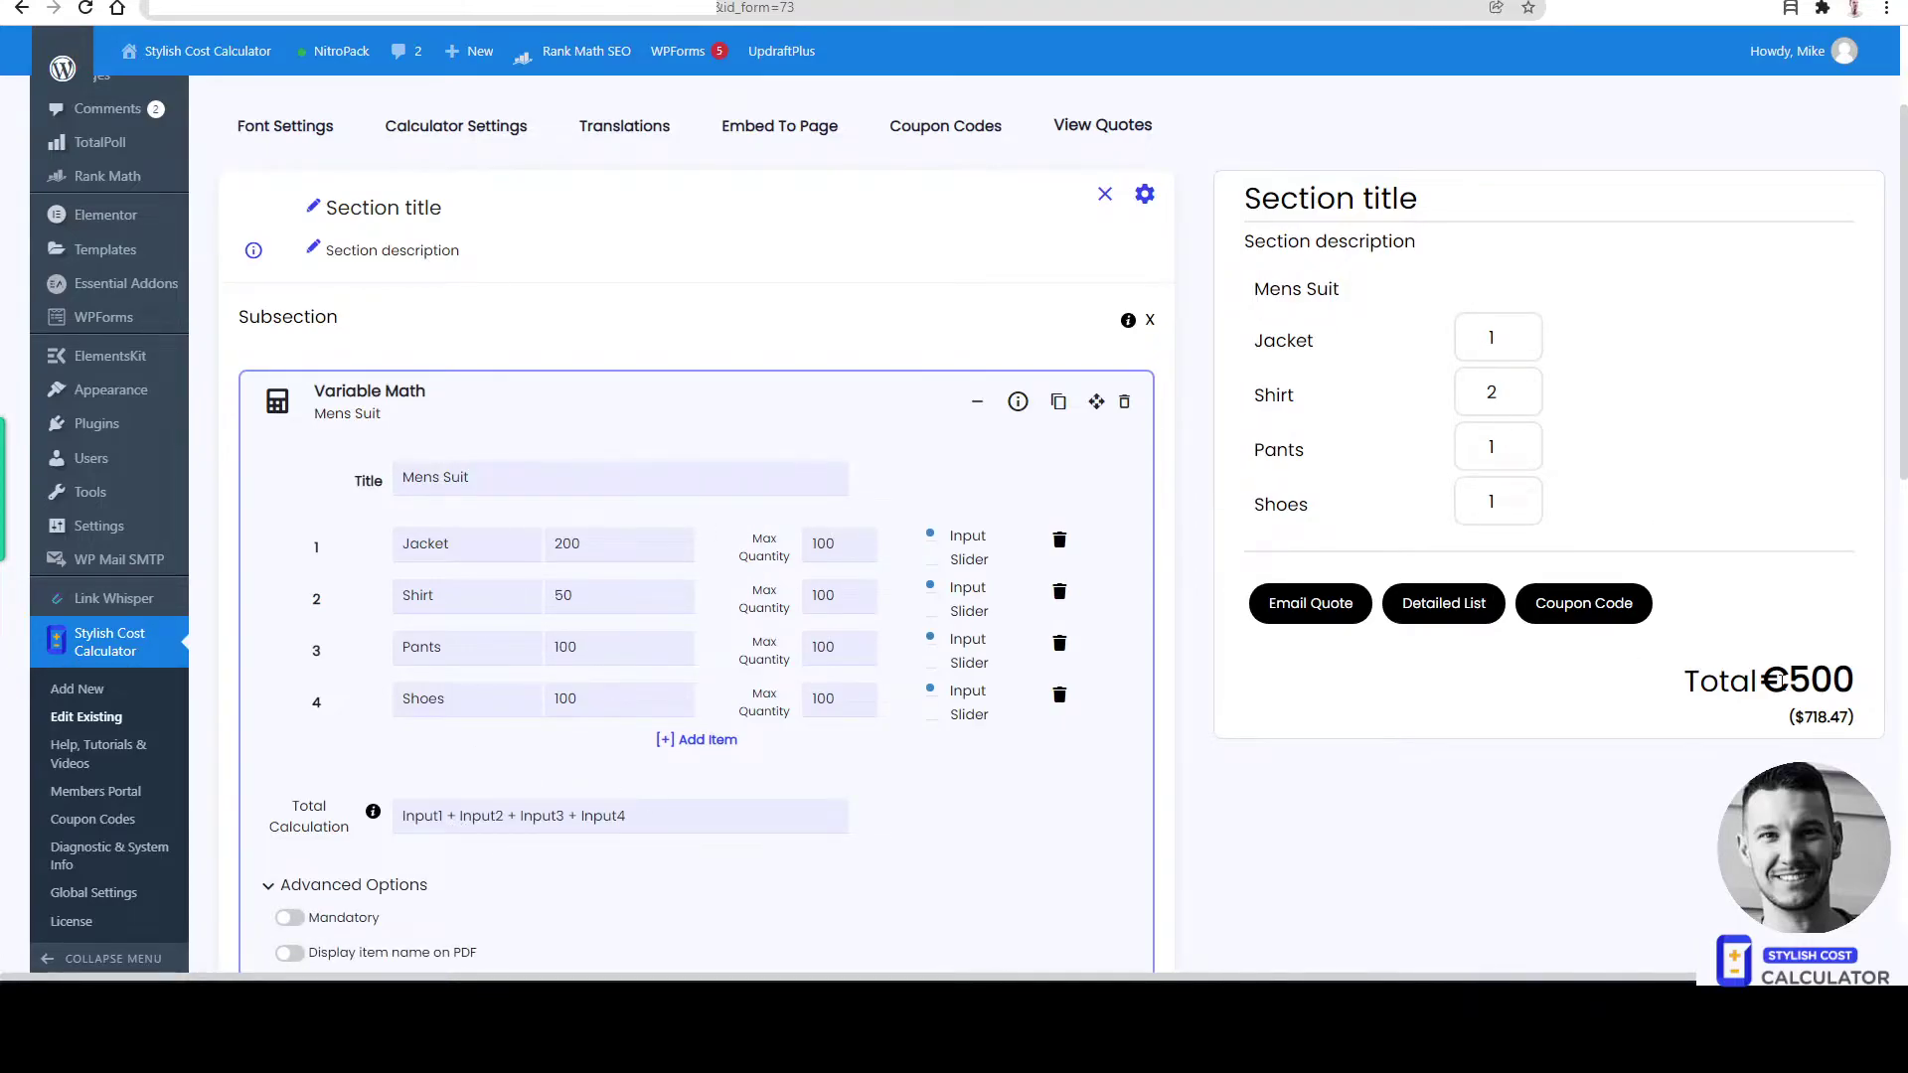
pyautogui.moveTo(1765, 681); pyautogui.dragTo(1841, 679)
# Step: Open the detailed list, examine the Mens Suit line and close the list
pyautogui.click(1440, 608)
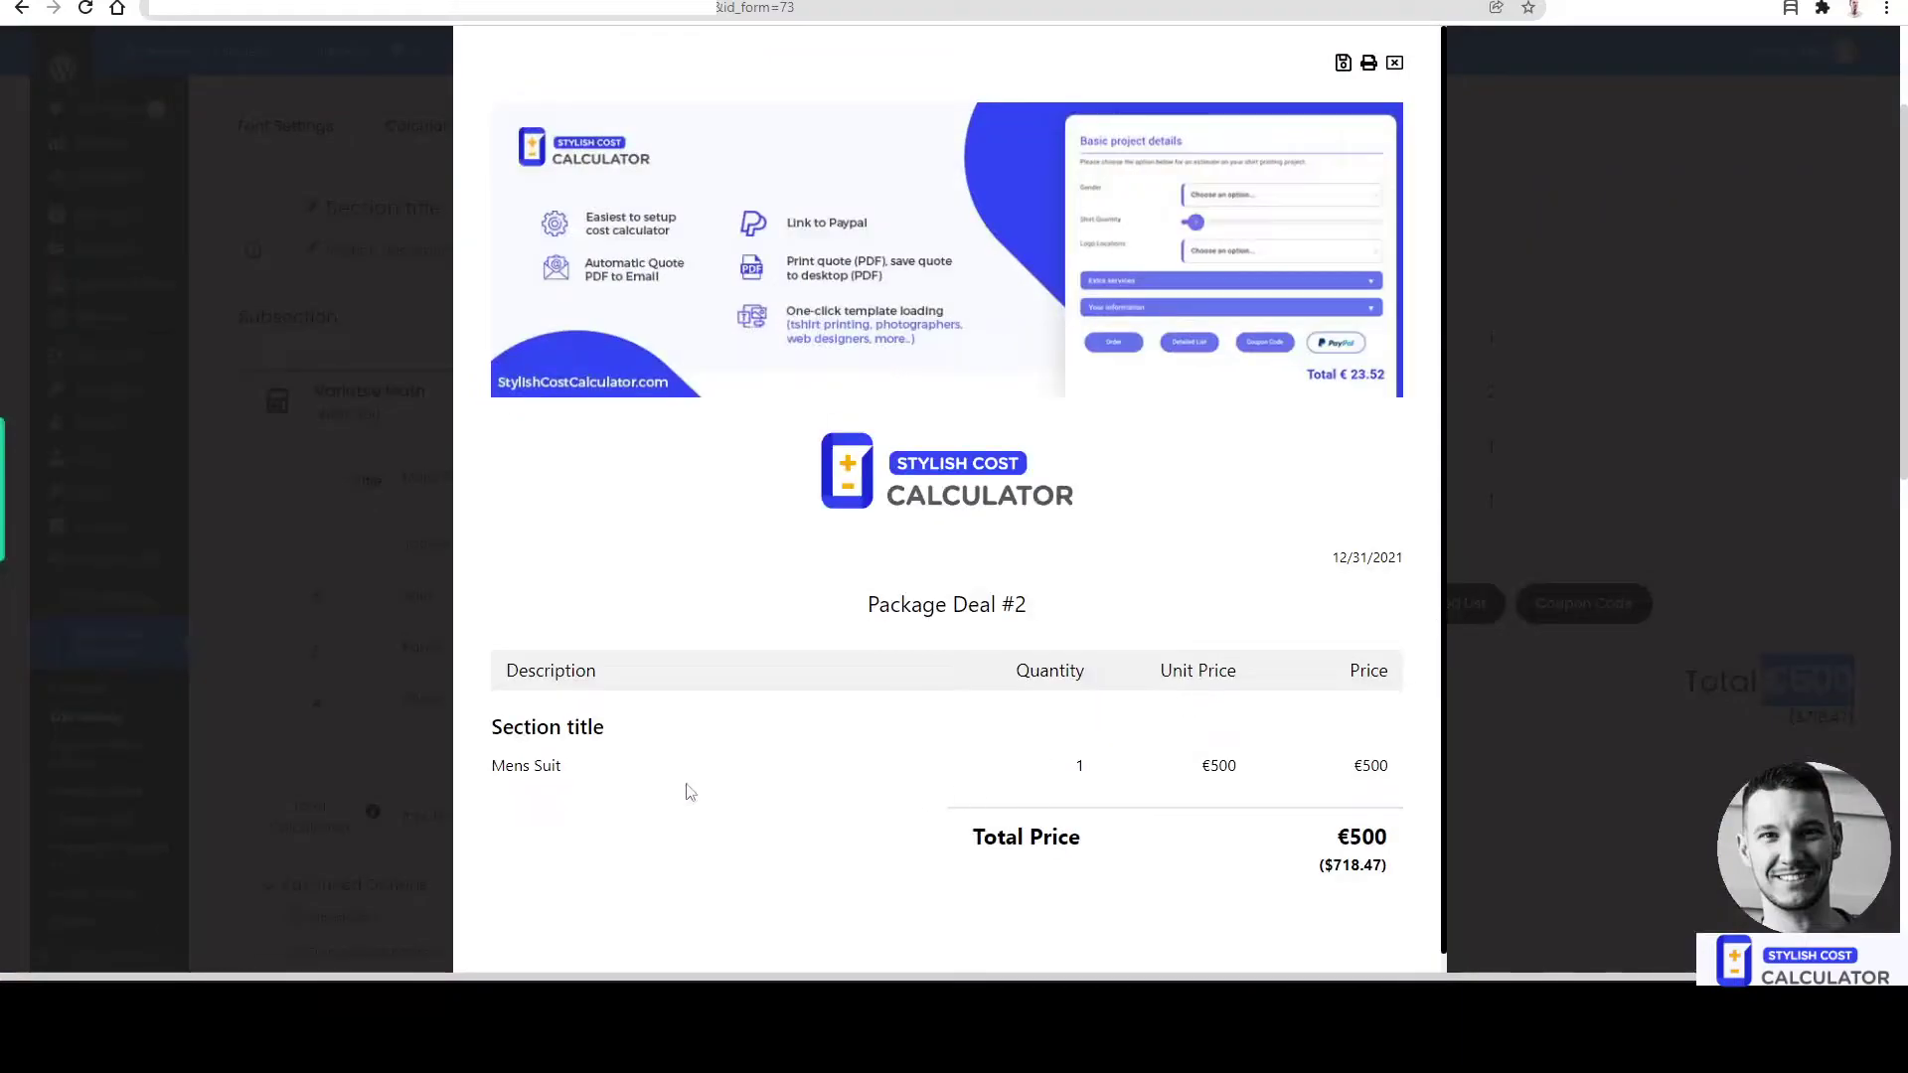
pyautogui.moveTo(647, 767); pyautogui.dragTo(515, 771)
pyautogui.click(514, 778)
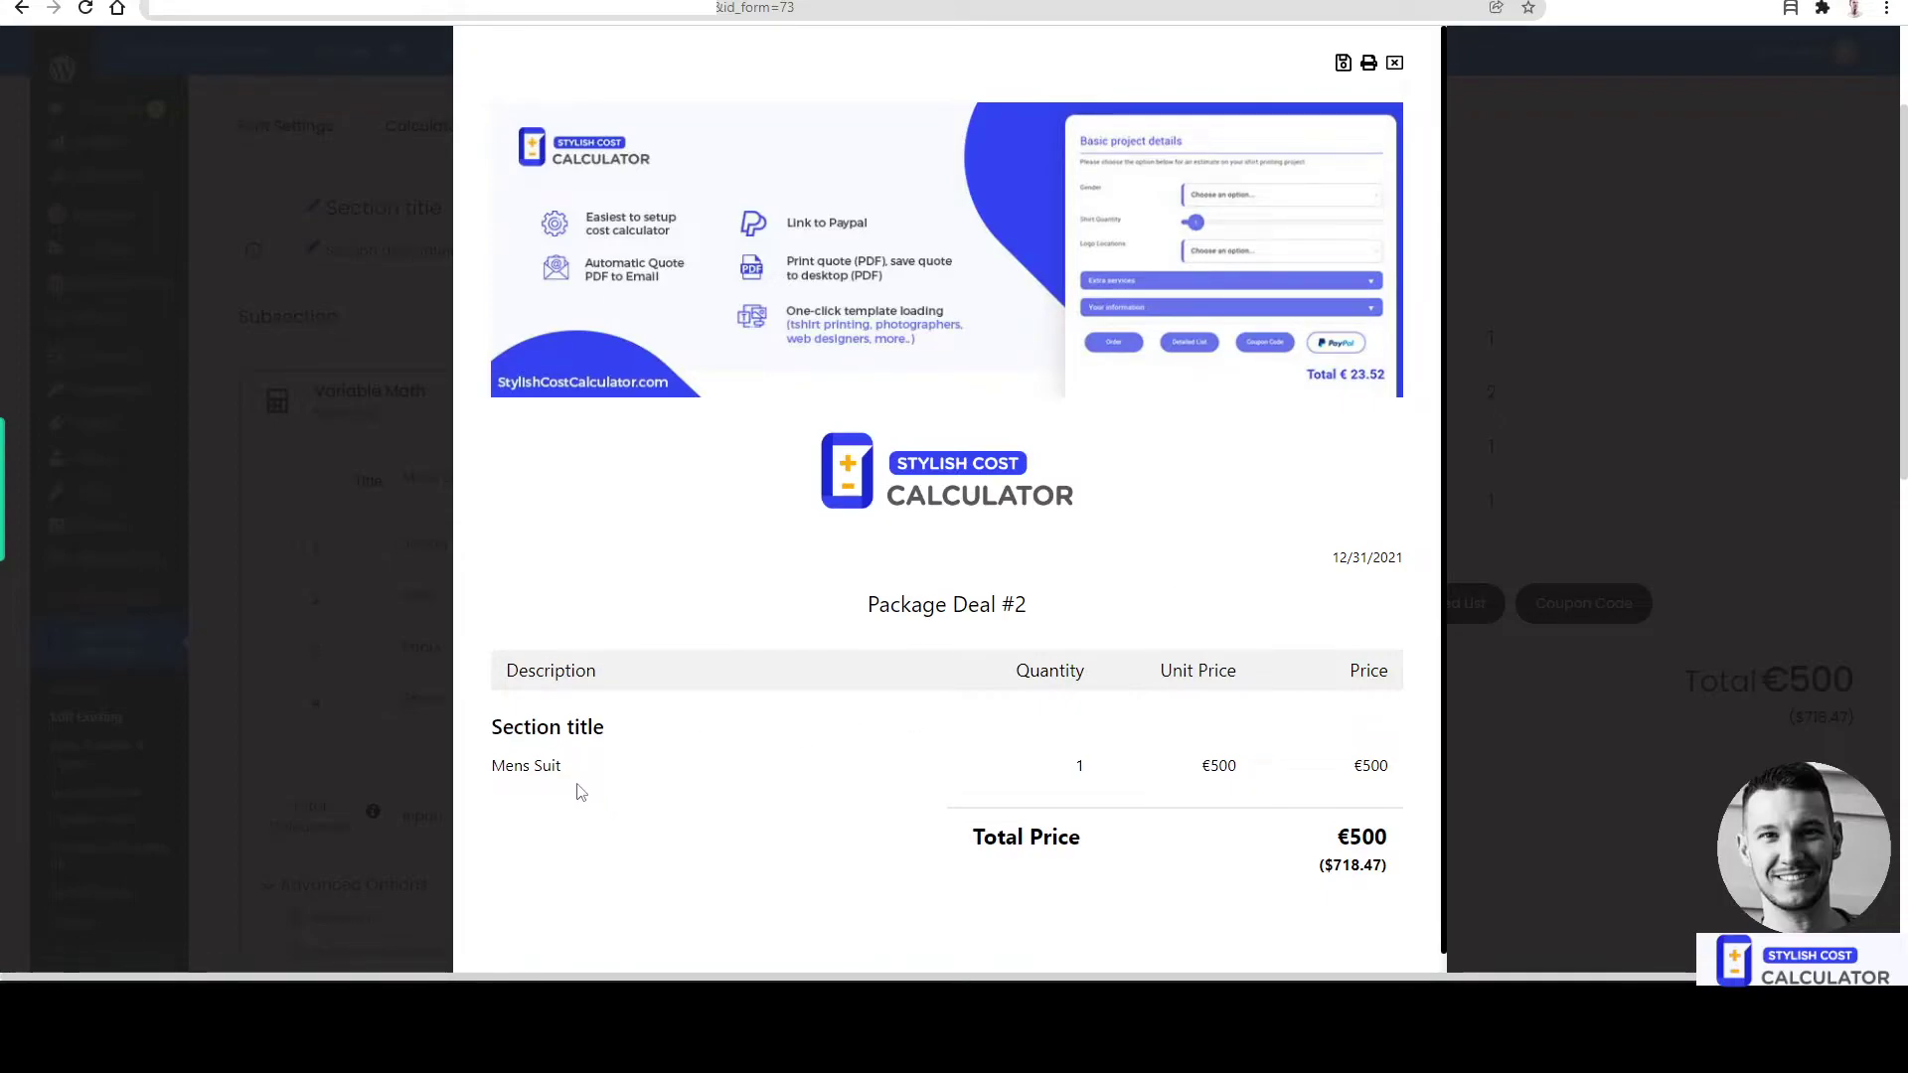
pyautogui.moveTo(508, 761); pyautogui.dragTo(605, 771)
pyautogui.click(606, 773)
pyautogui.click(1395, 62)
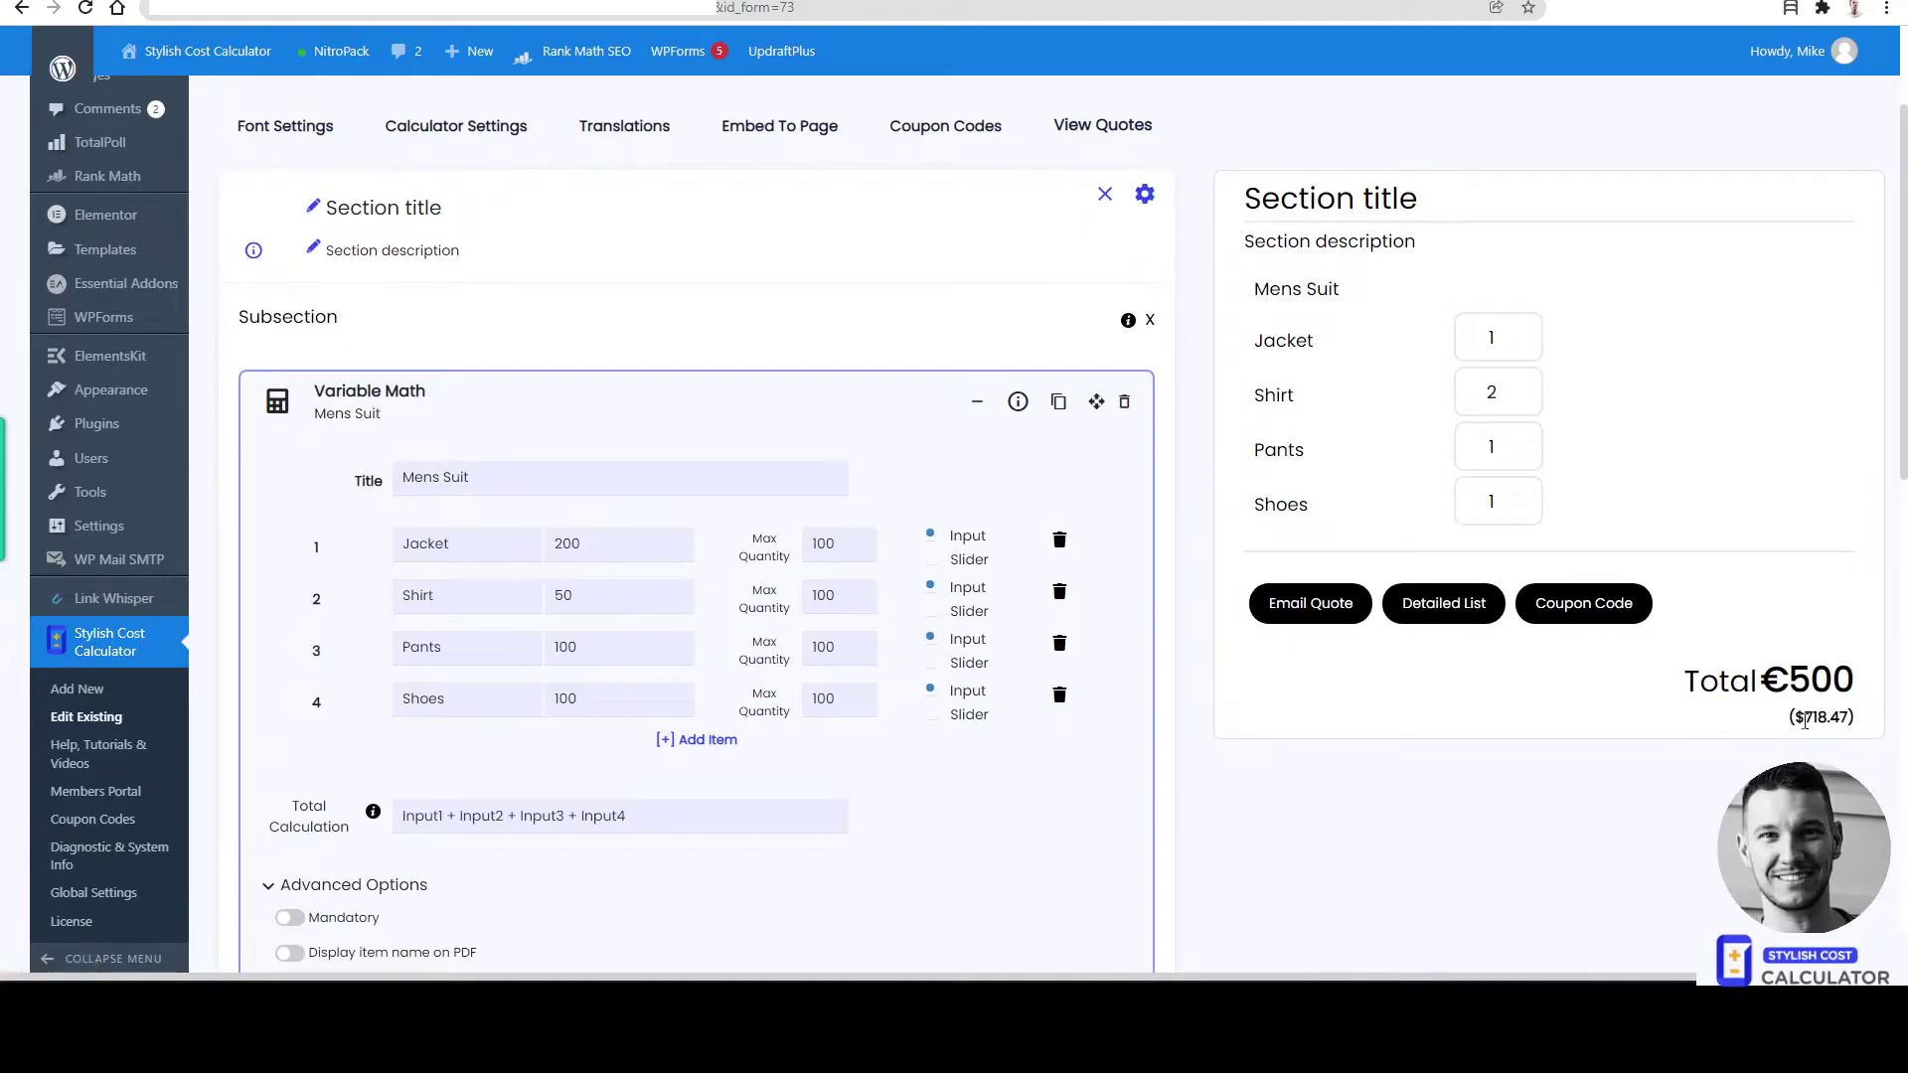
# Step: Examine the preview's total price and the help information of the Total Calculation field
pyautogui.moveTo(1760, 682); pyautogui.dragTo(1854, 683)
pyautogui.scroll(-2, 1590, 709)
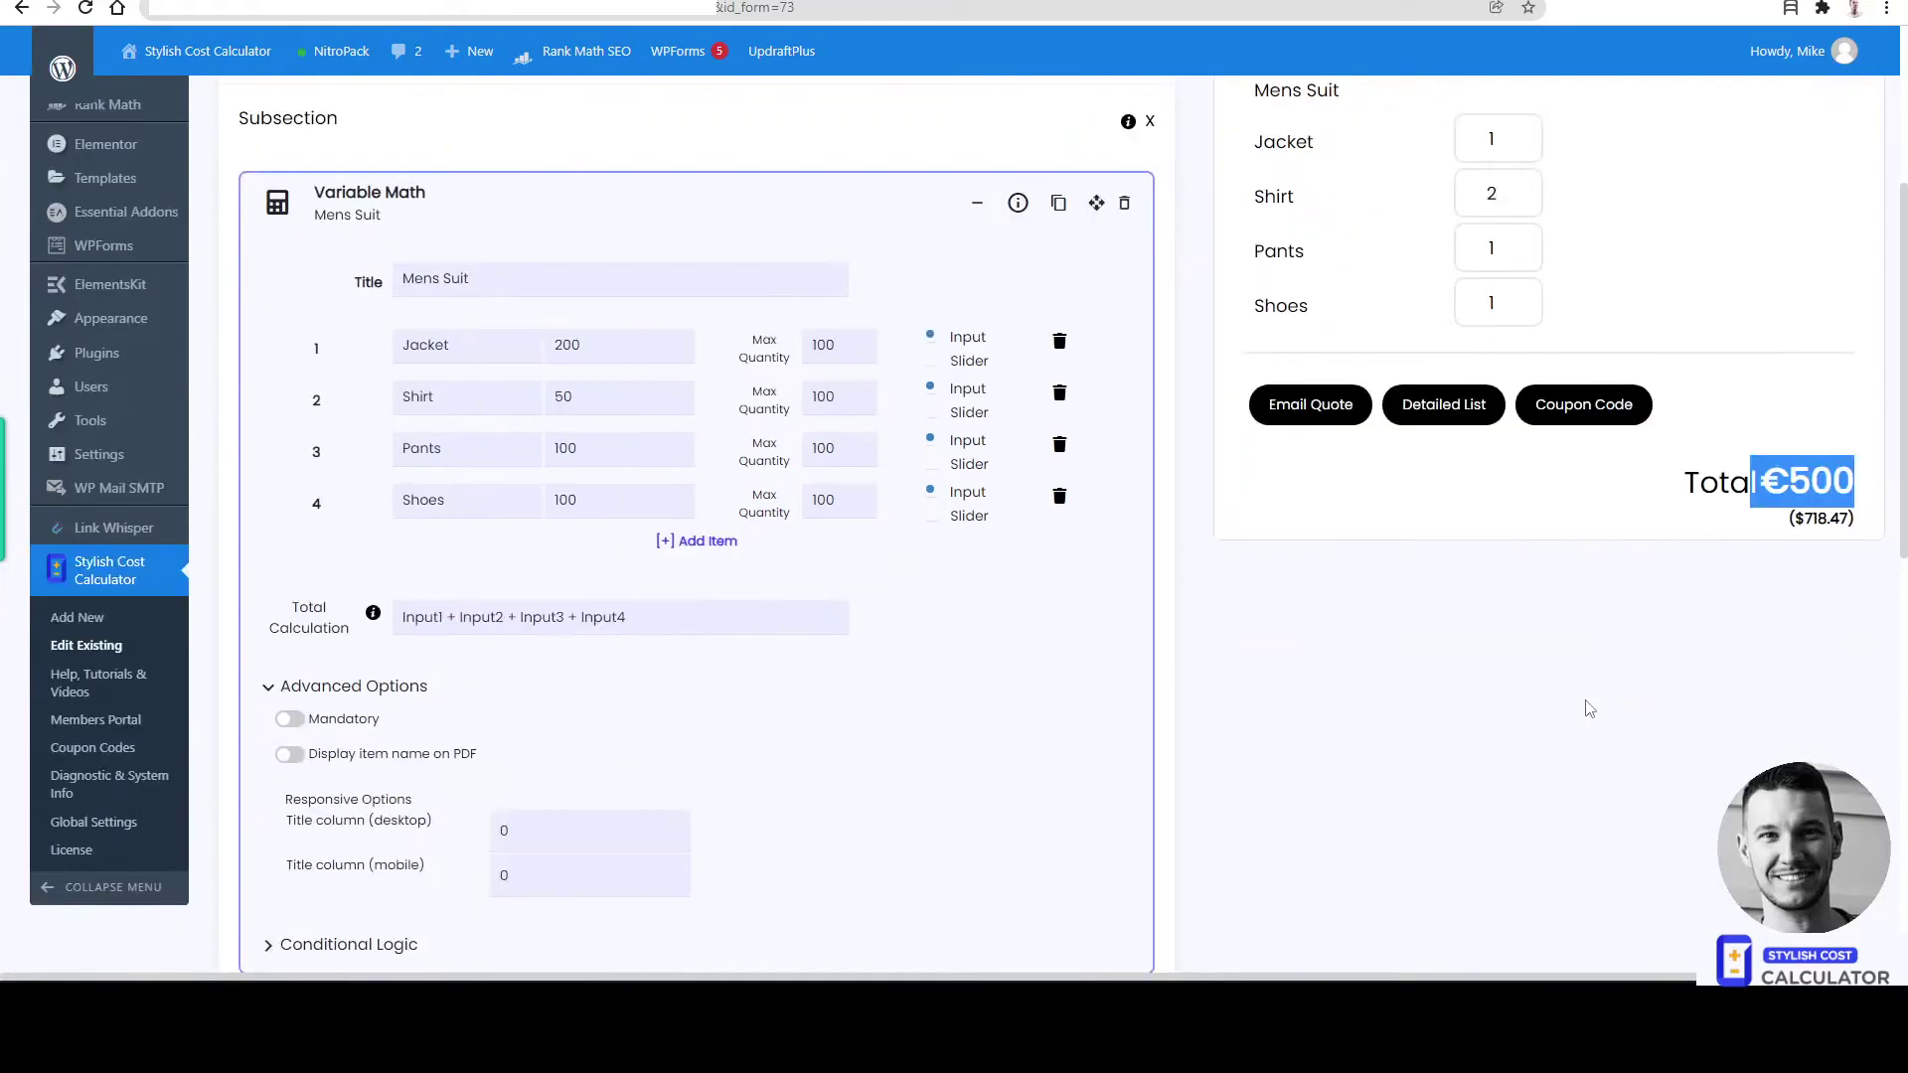
pyautogui.scroll(1, 1590, 708)
pyautogui.click(372, 786)
pyautogui.moveTo(1702, 585); pyautogui.dragTo(1864, 600)
pyautogui.click(1495, 665)
pyautogui.moveTo(1686, 580); pyautogui.dragTo(1836, 588)
pyautogui.click(1435, 686)
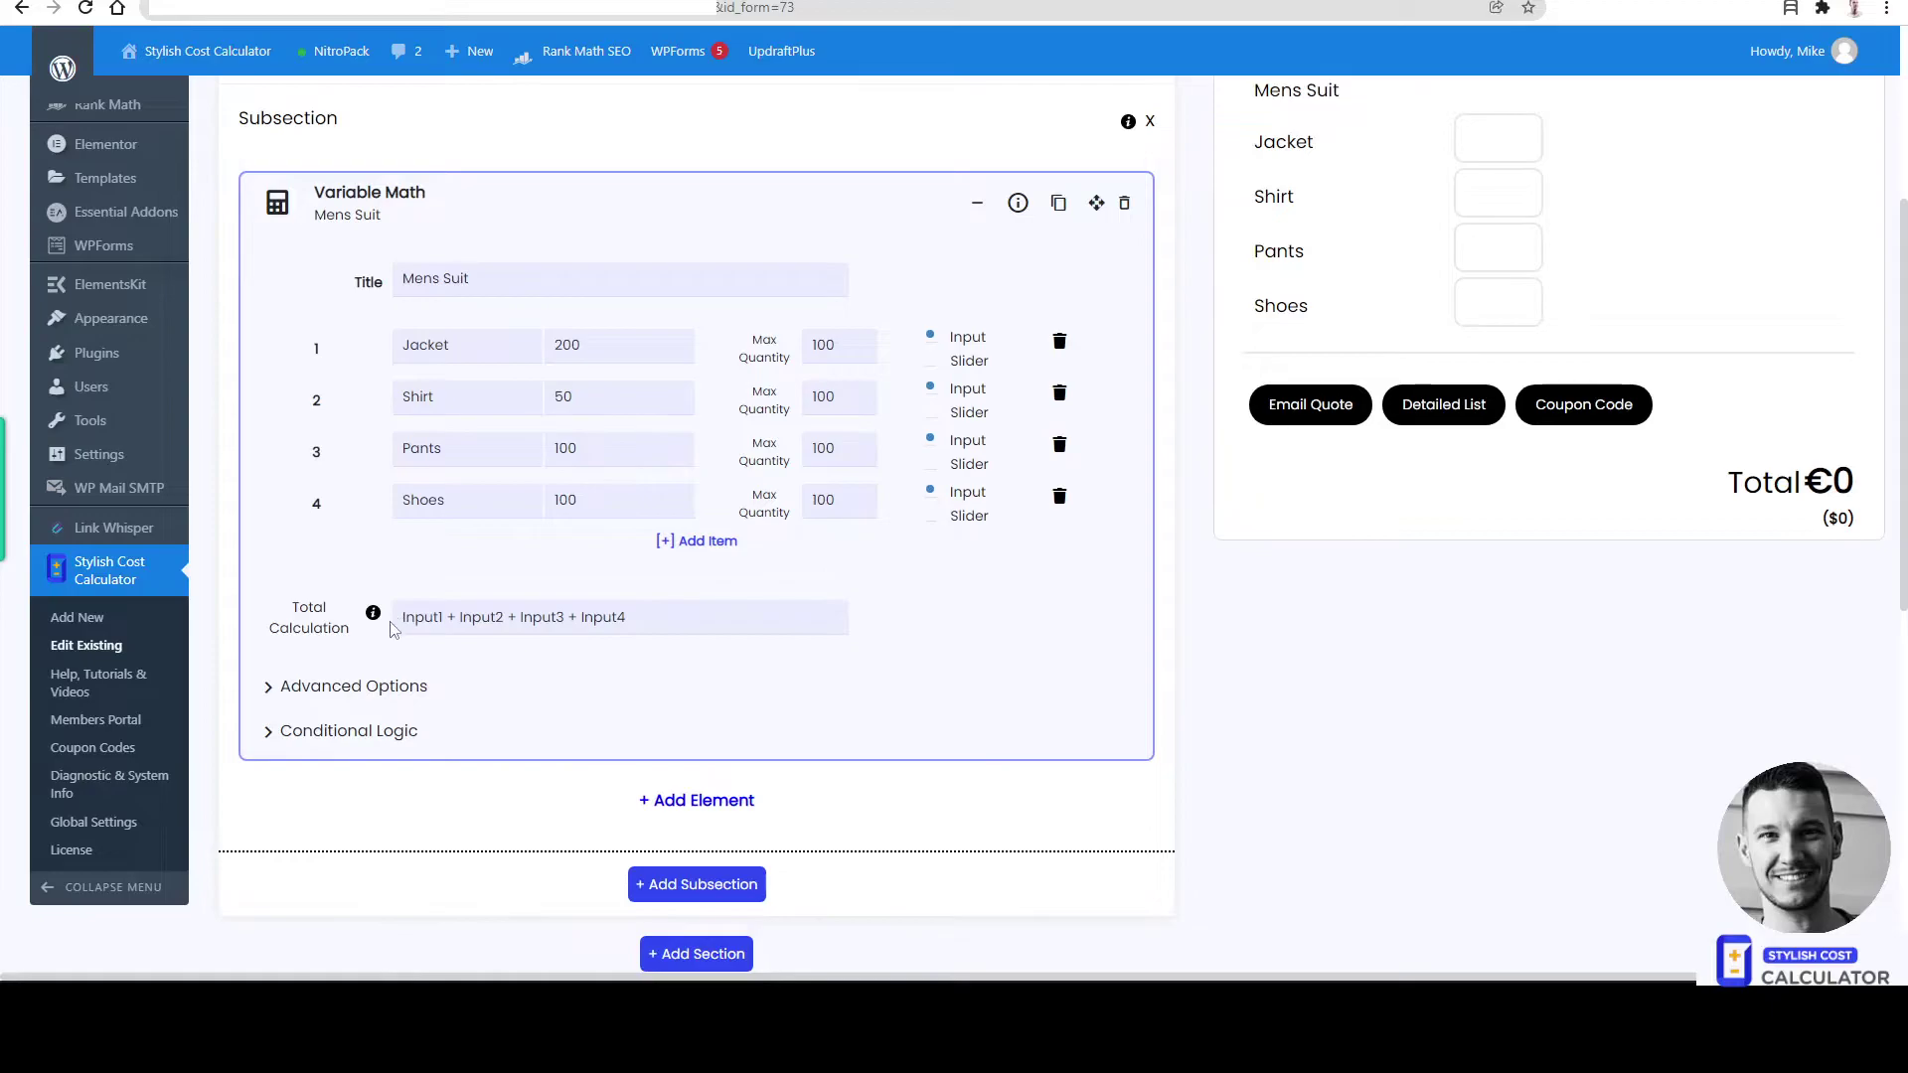
# Step: Change the Total Calculation formula to (Input1 + Input2 + Input3 + Input4) / 1.20
pyautogui.click(436, 617)
pyautogui.write('(')
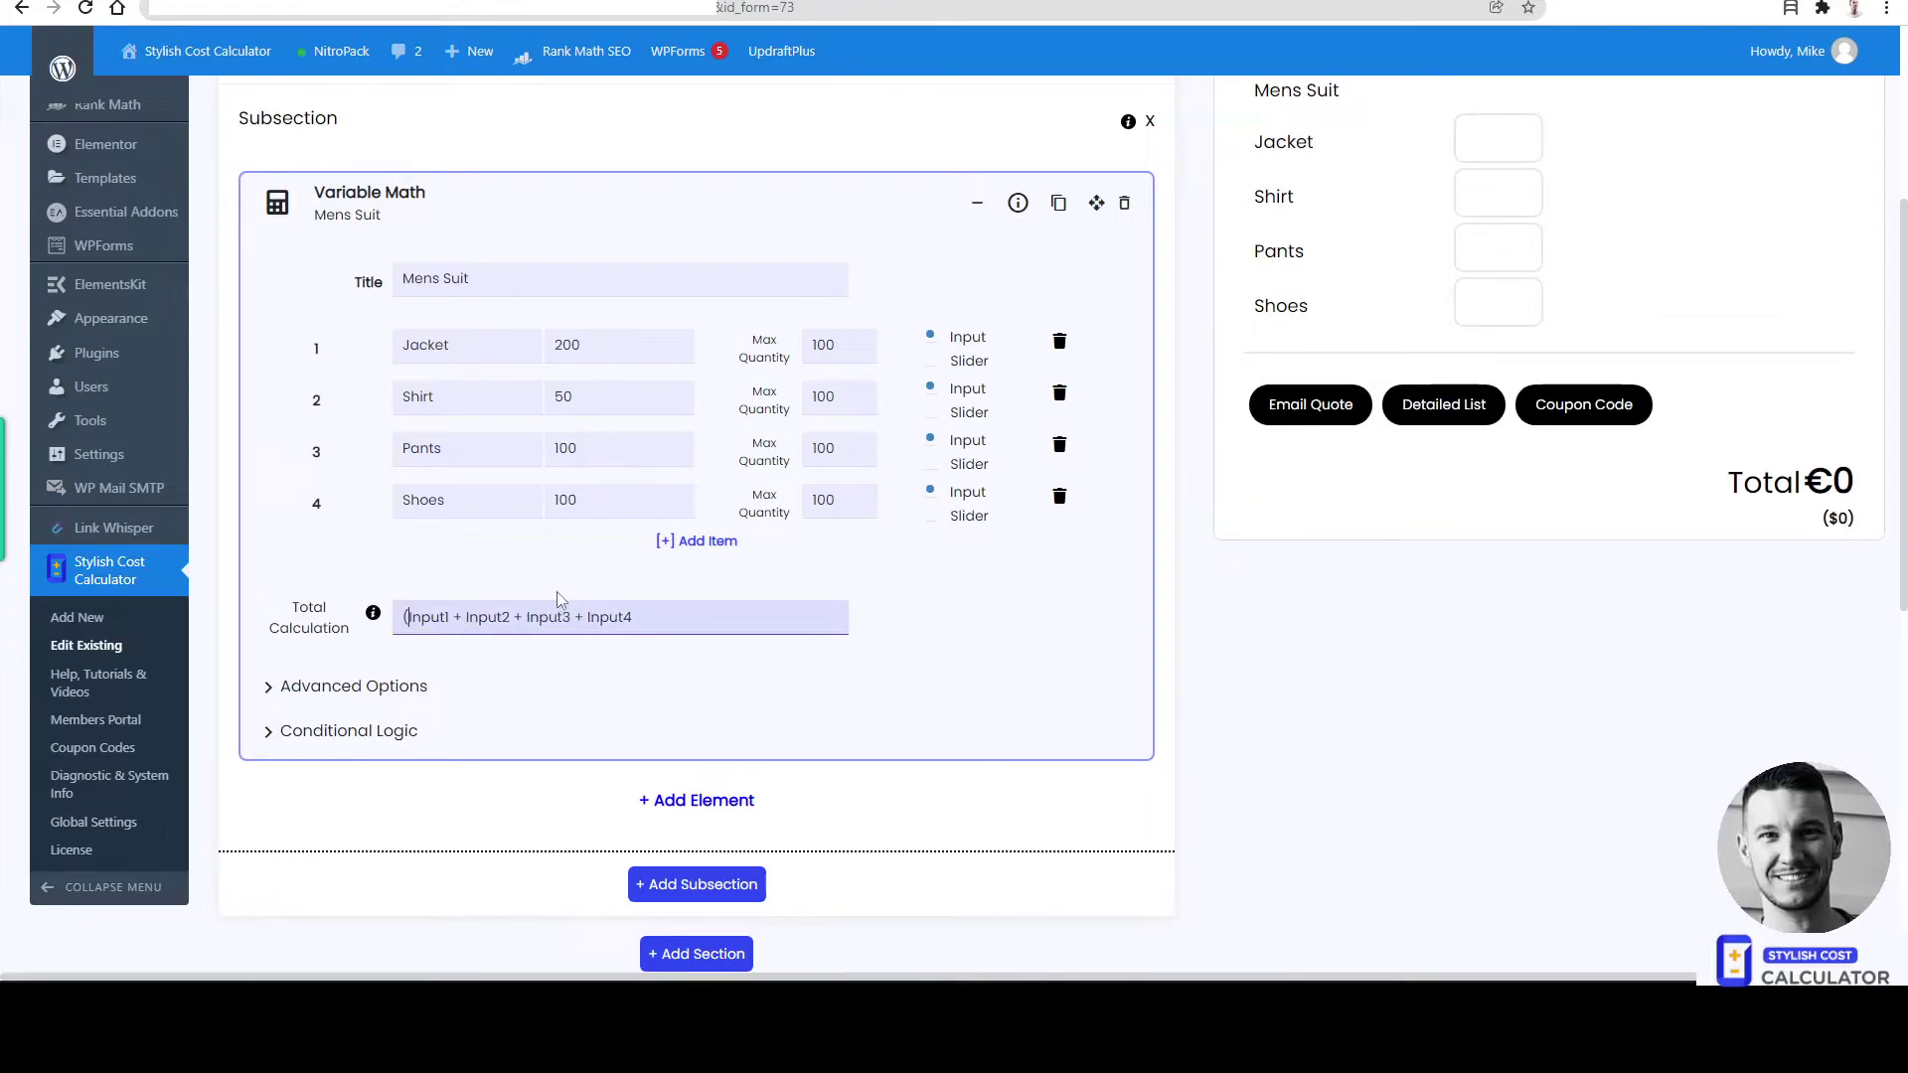
pyautogui.click(713, 613)
pyautogui.write(') / 1.20')
pyautogui.click(703, 680)
pyautogui.click(379, 686)
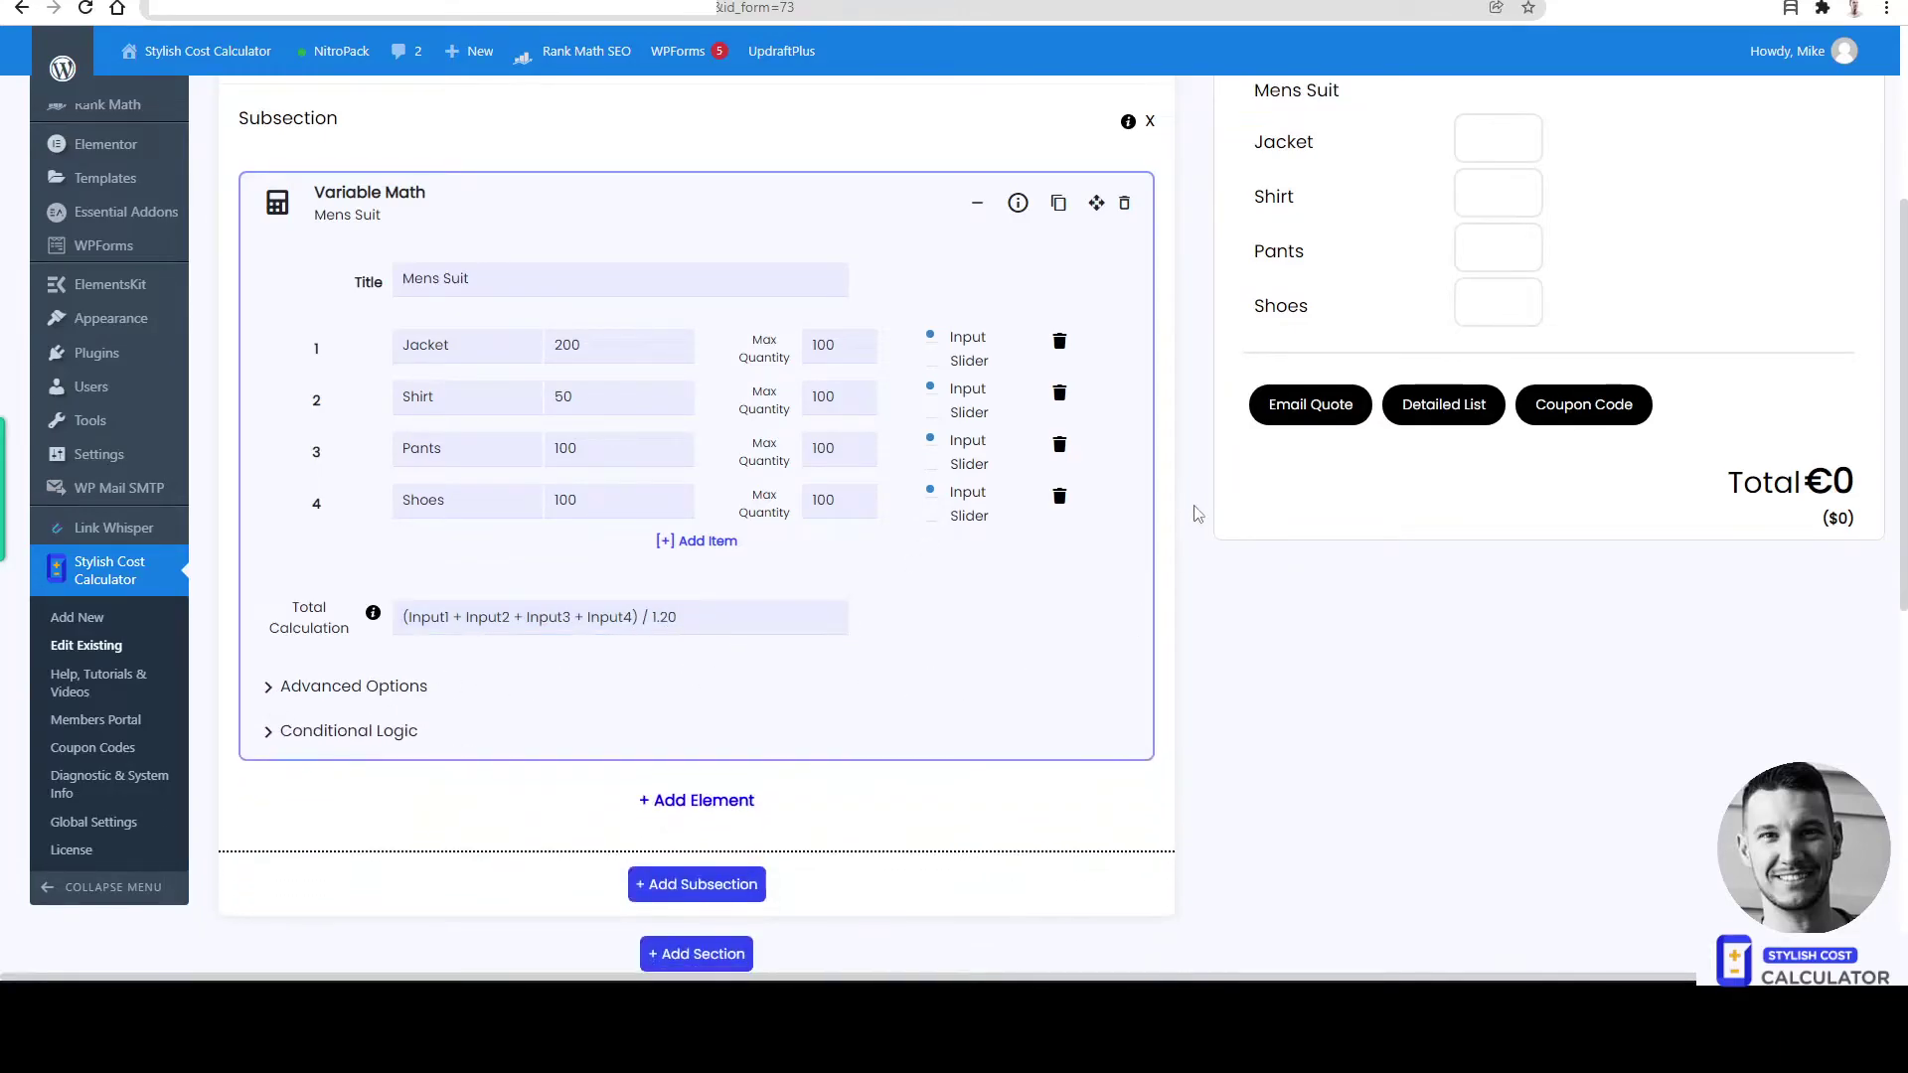
# Step: Save the divided formula and test it in the preview with 1 Jacket, 2 Shirt, 1 Pants and 1 Shoes
pyautogui.scroll(3, 1349, 222)
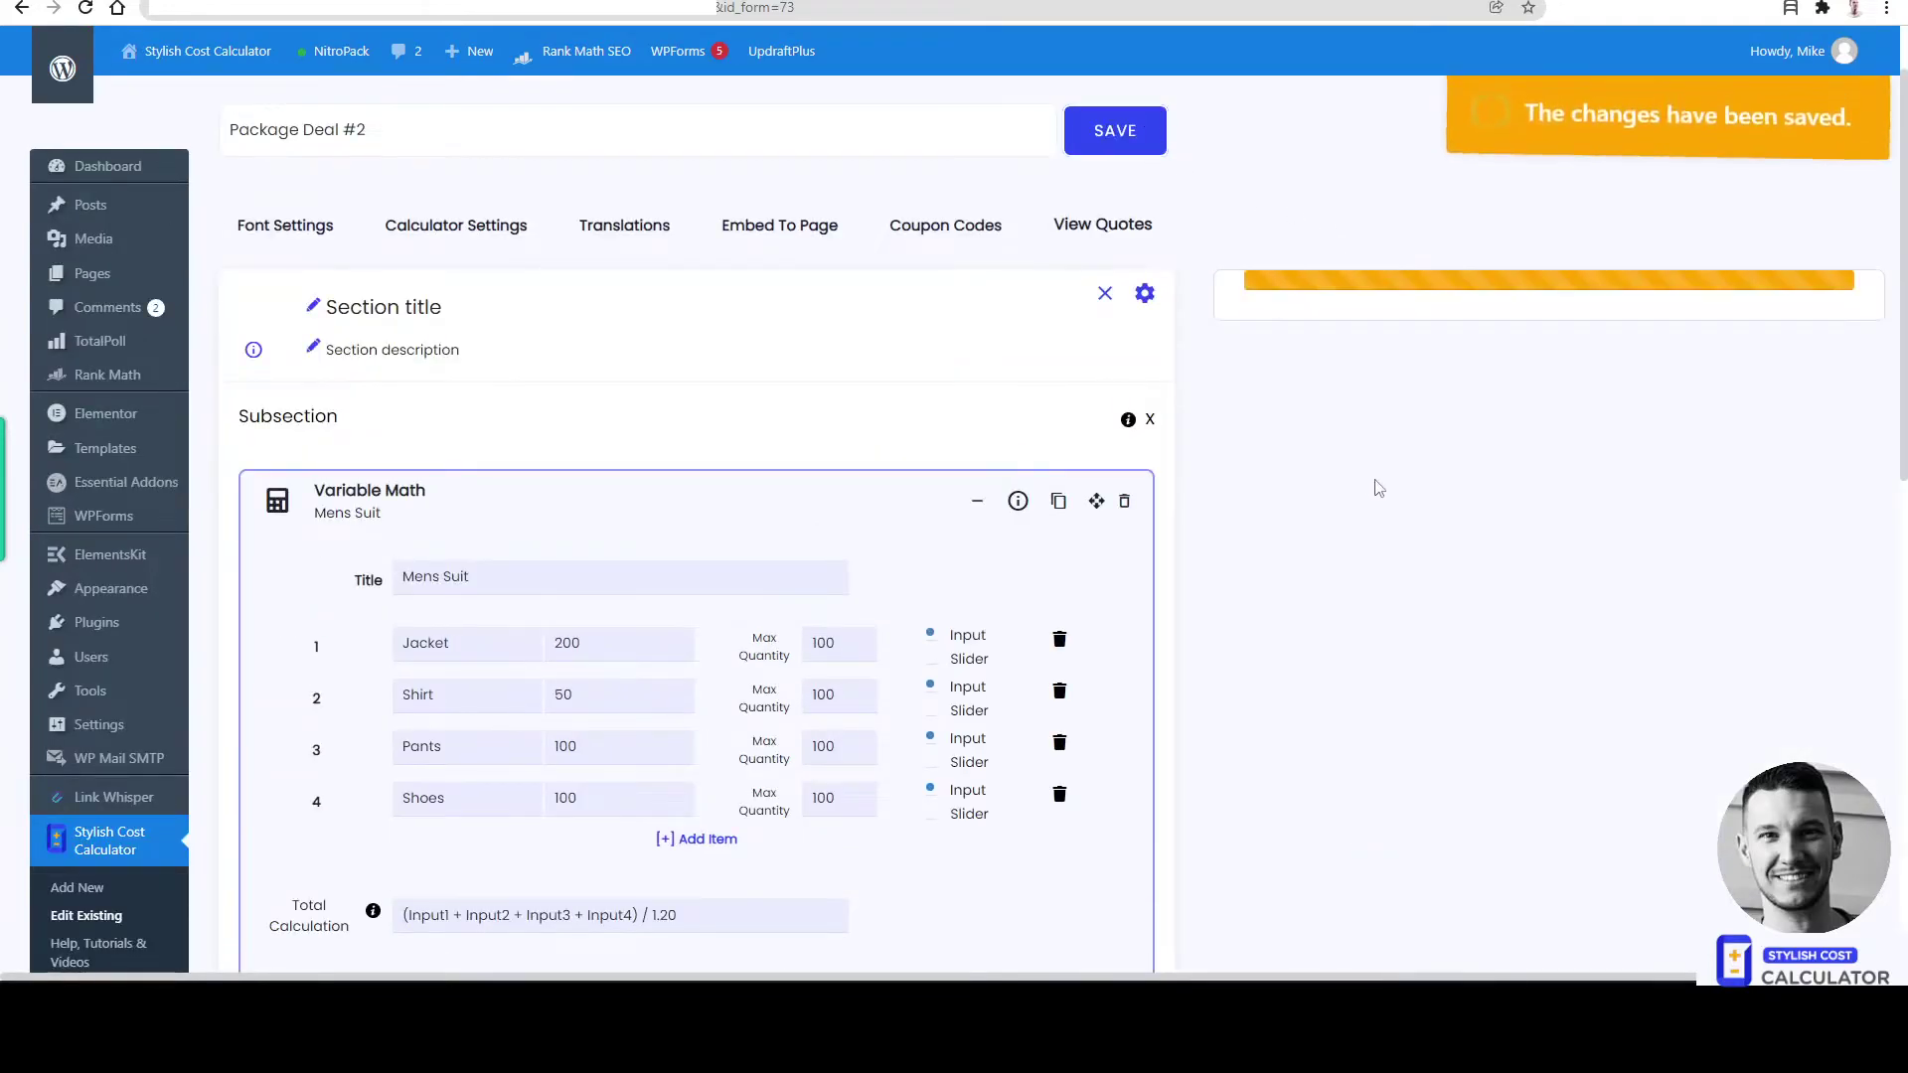
pyautogui.click(1528, 434)
pyautogui.click(1528, 485)
pyautogui.click(1527, 485)
pyautogui.click(1527, 539)
pyautogui.click(1529, 595)
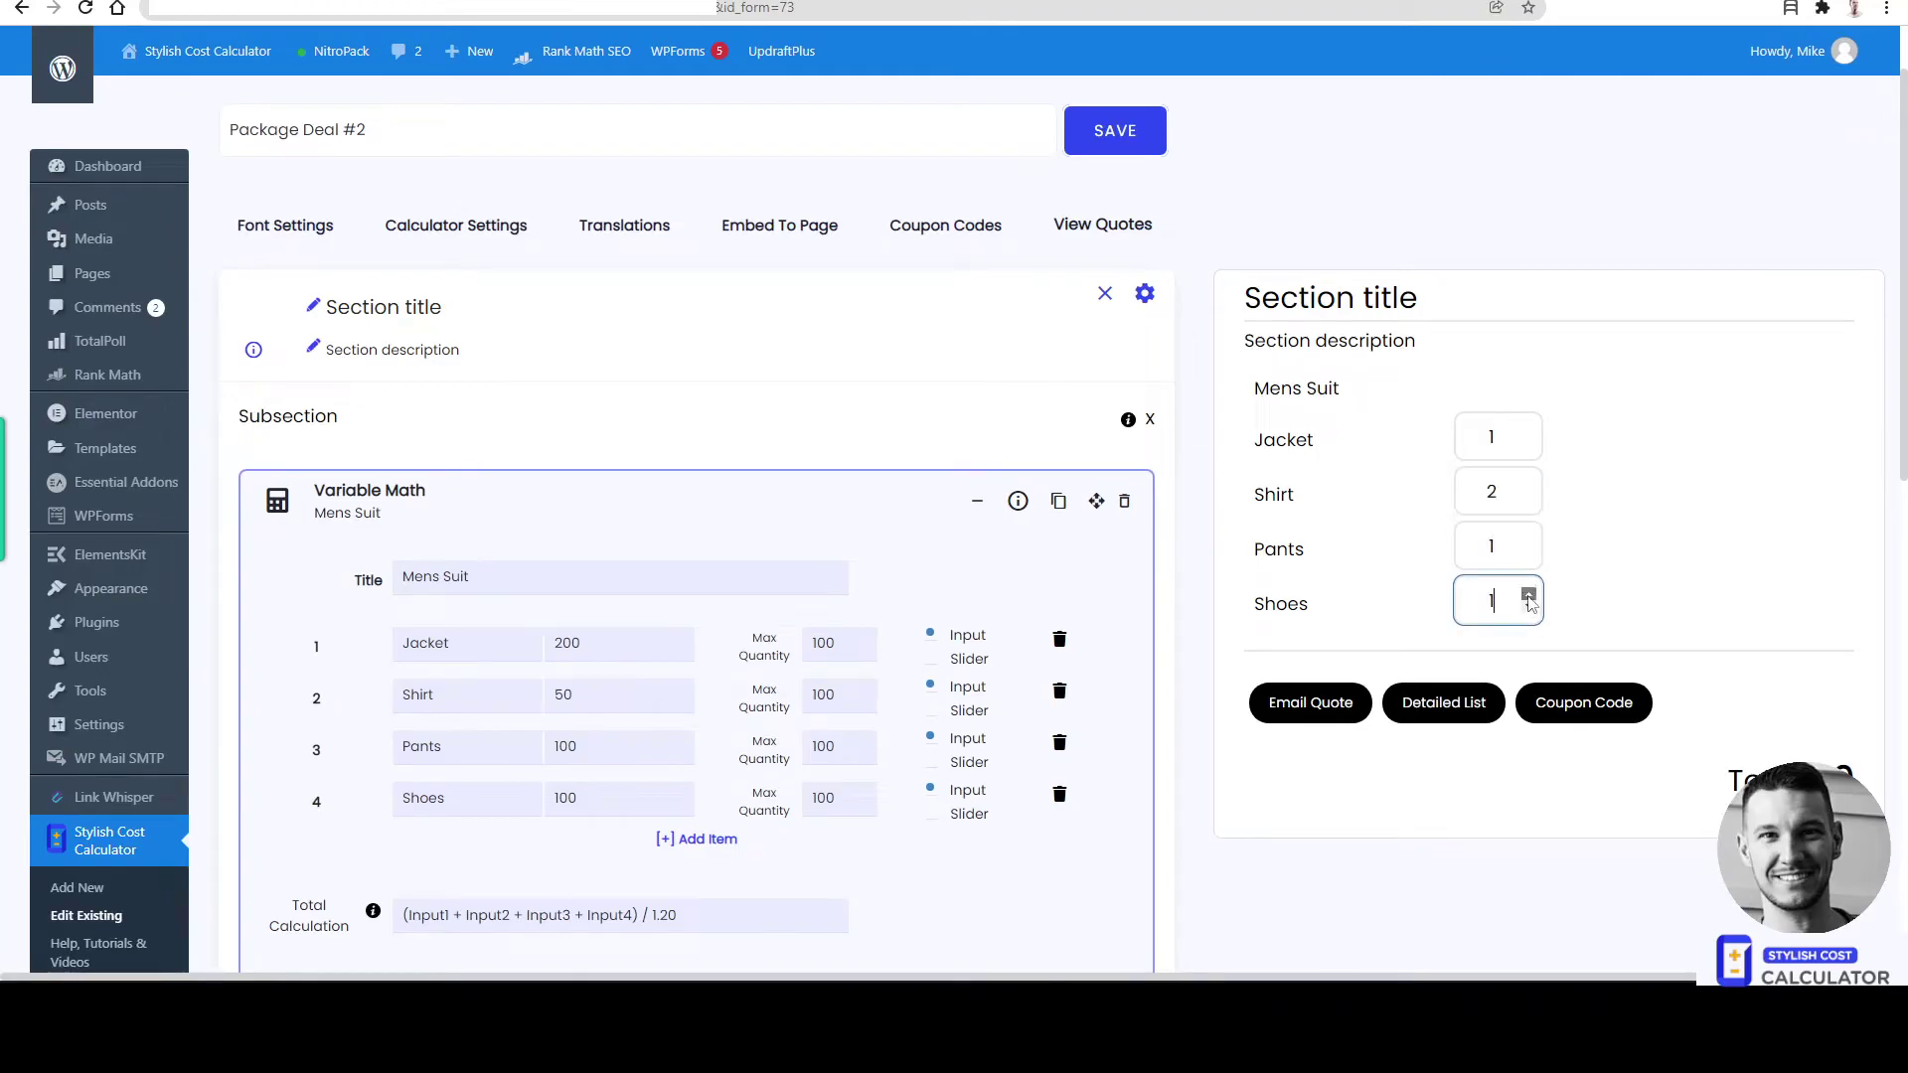
pyautogui.moveTo(1751, 773); pyautogui.dragTo(1837, 773)
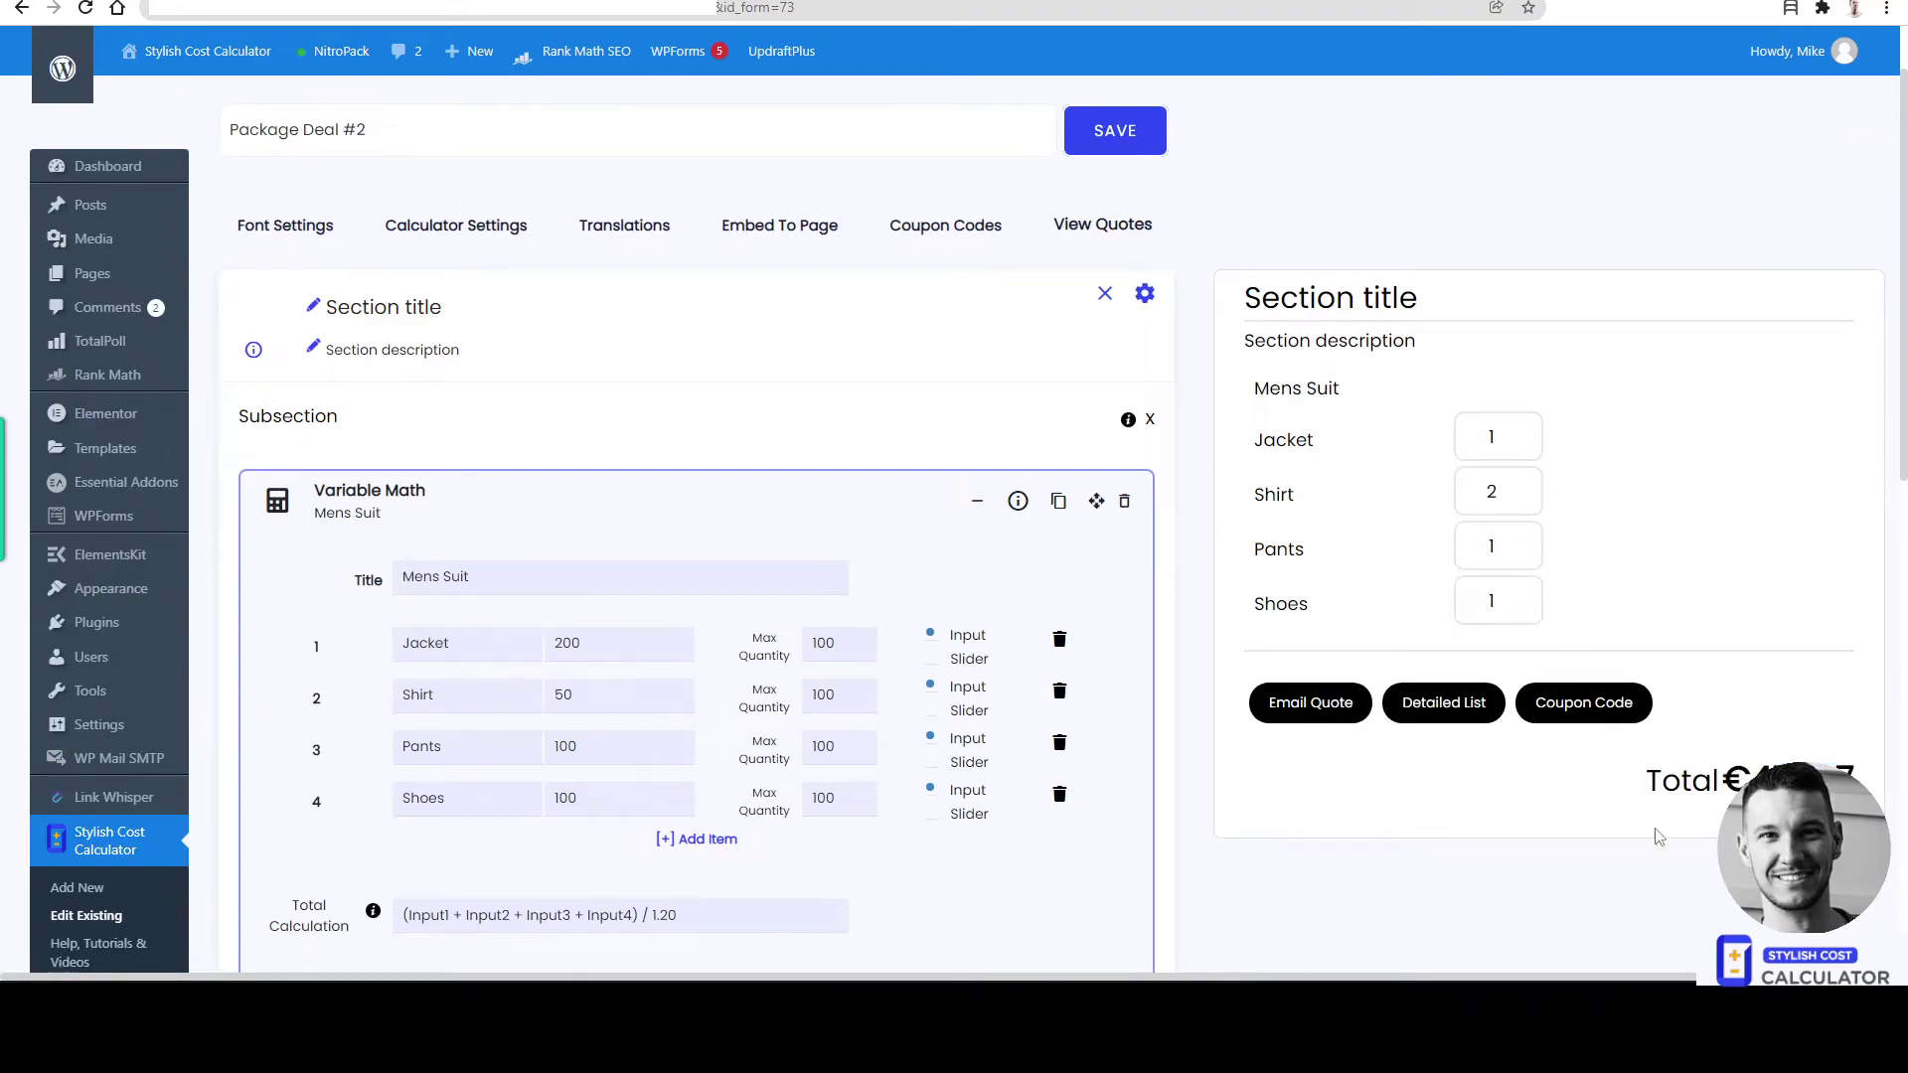
# Step: Switch to the Windows Calculator and compute 500 minus 20%, clearing the result
pyautogui.hotkey('alt', 'Tab')
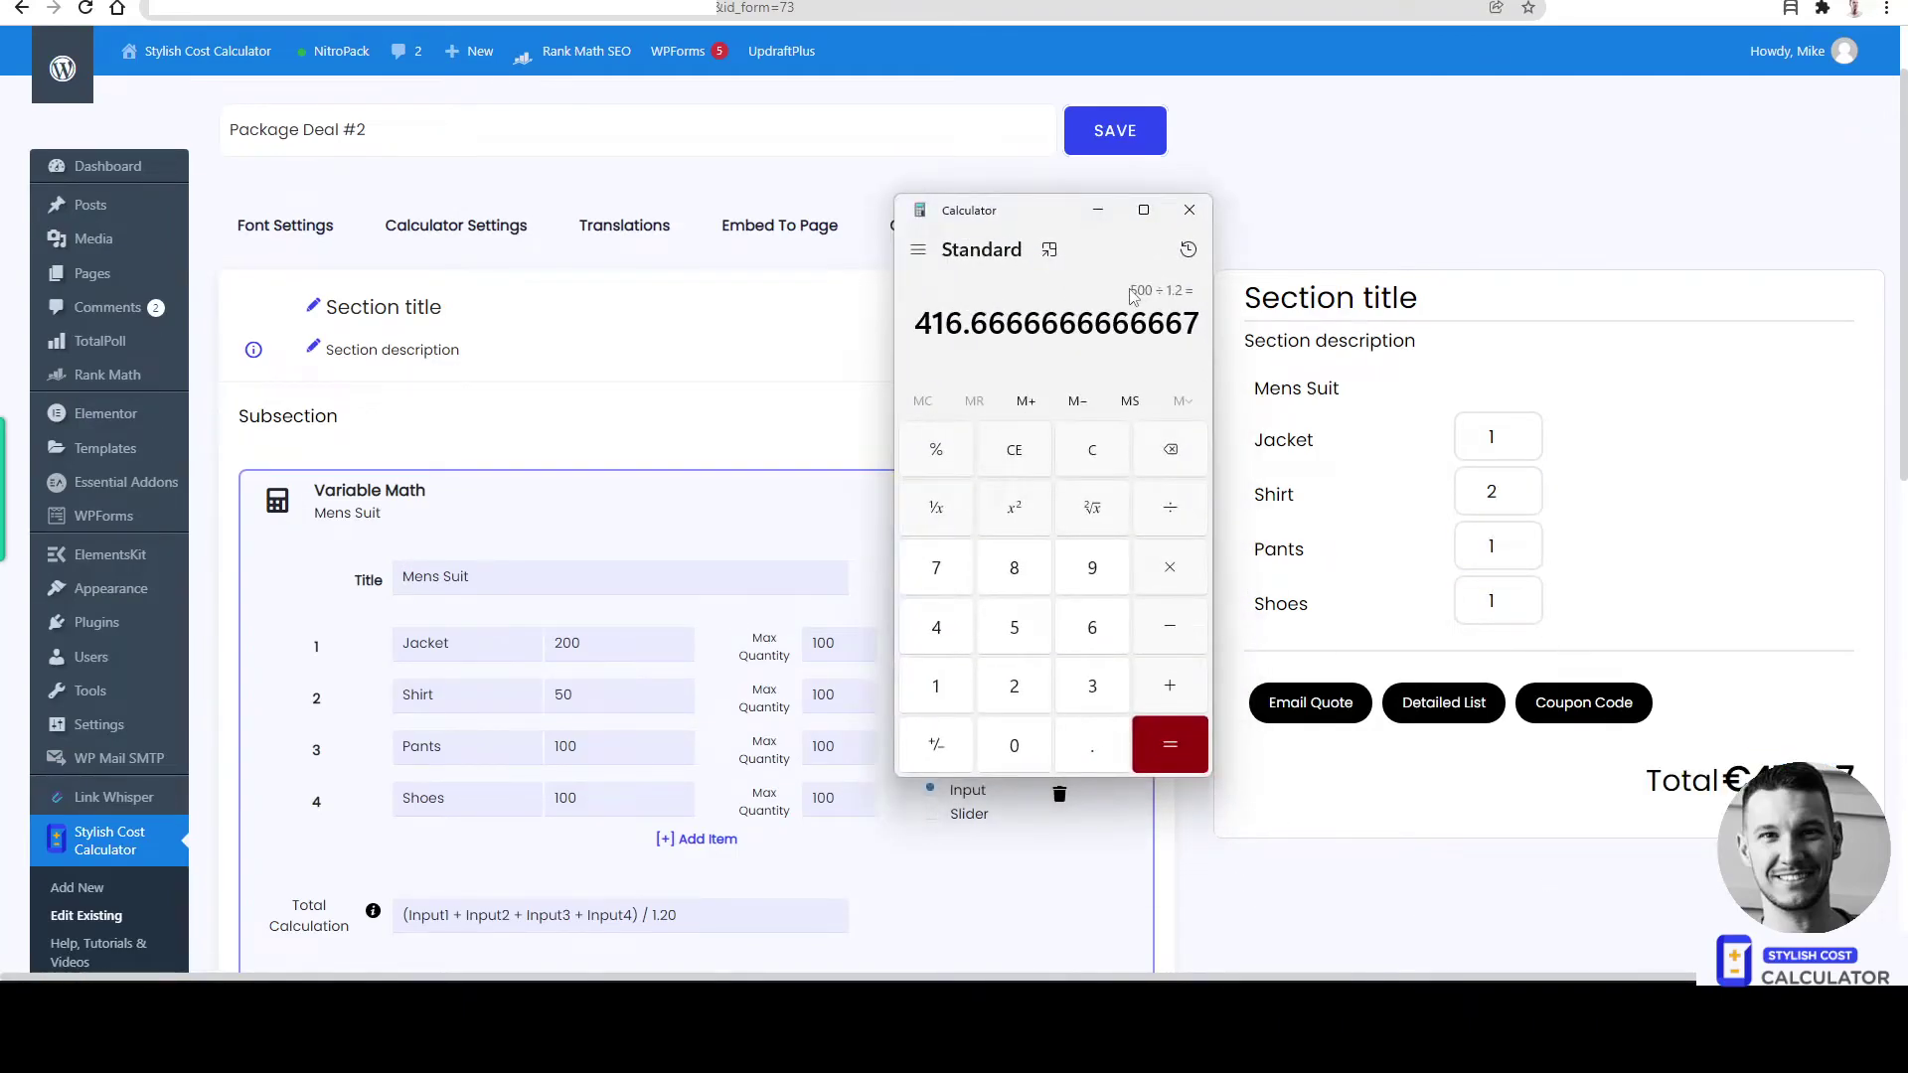
pyautogui.moveTo(1054, 213); pyautogui.dragTo(959, 208)
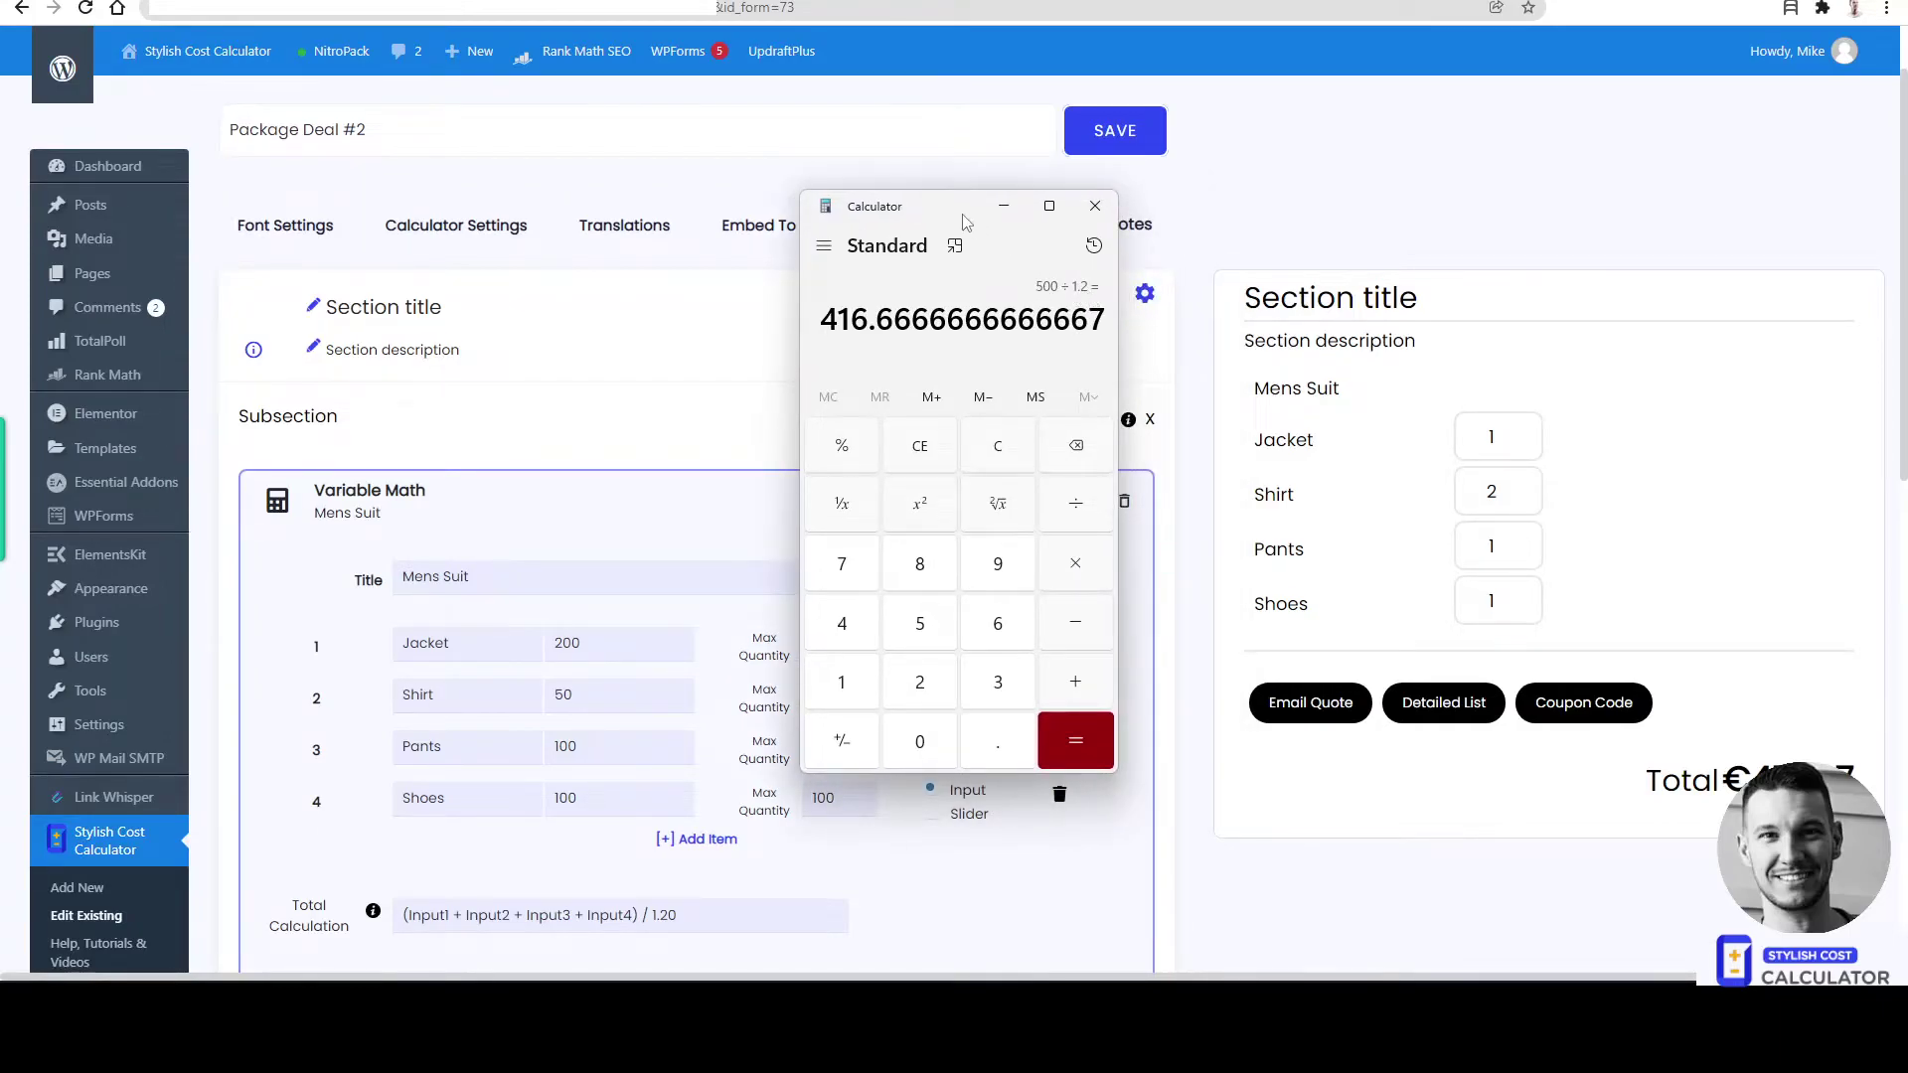
pyautogui.click(979, 445)
pyautogui.write('500')
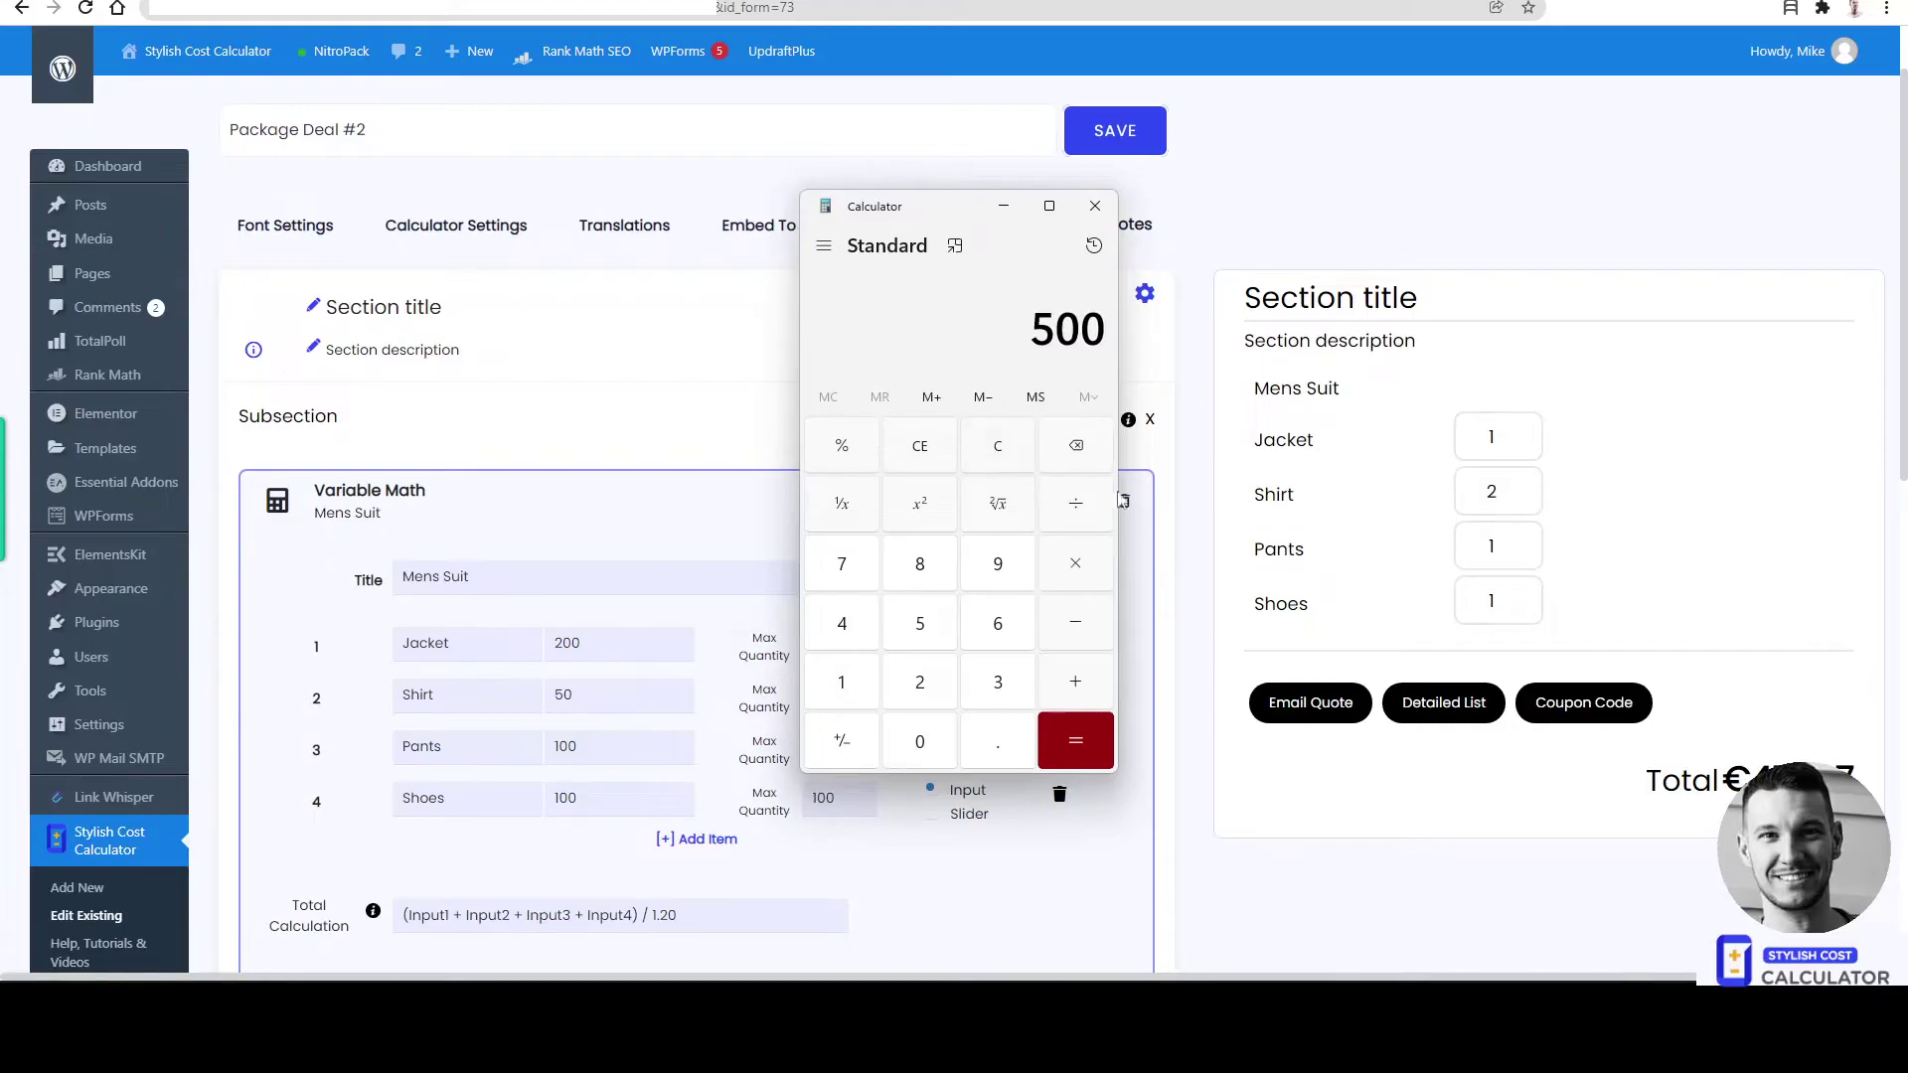
pyautogui.click(1099, 644)
pyautogui.click(920, 680)
pyautogui.click(918, 735)
pyautogui.click(847, 446)
pyautogui.click(1084, 743)
pyautogui.click(999, 448)
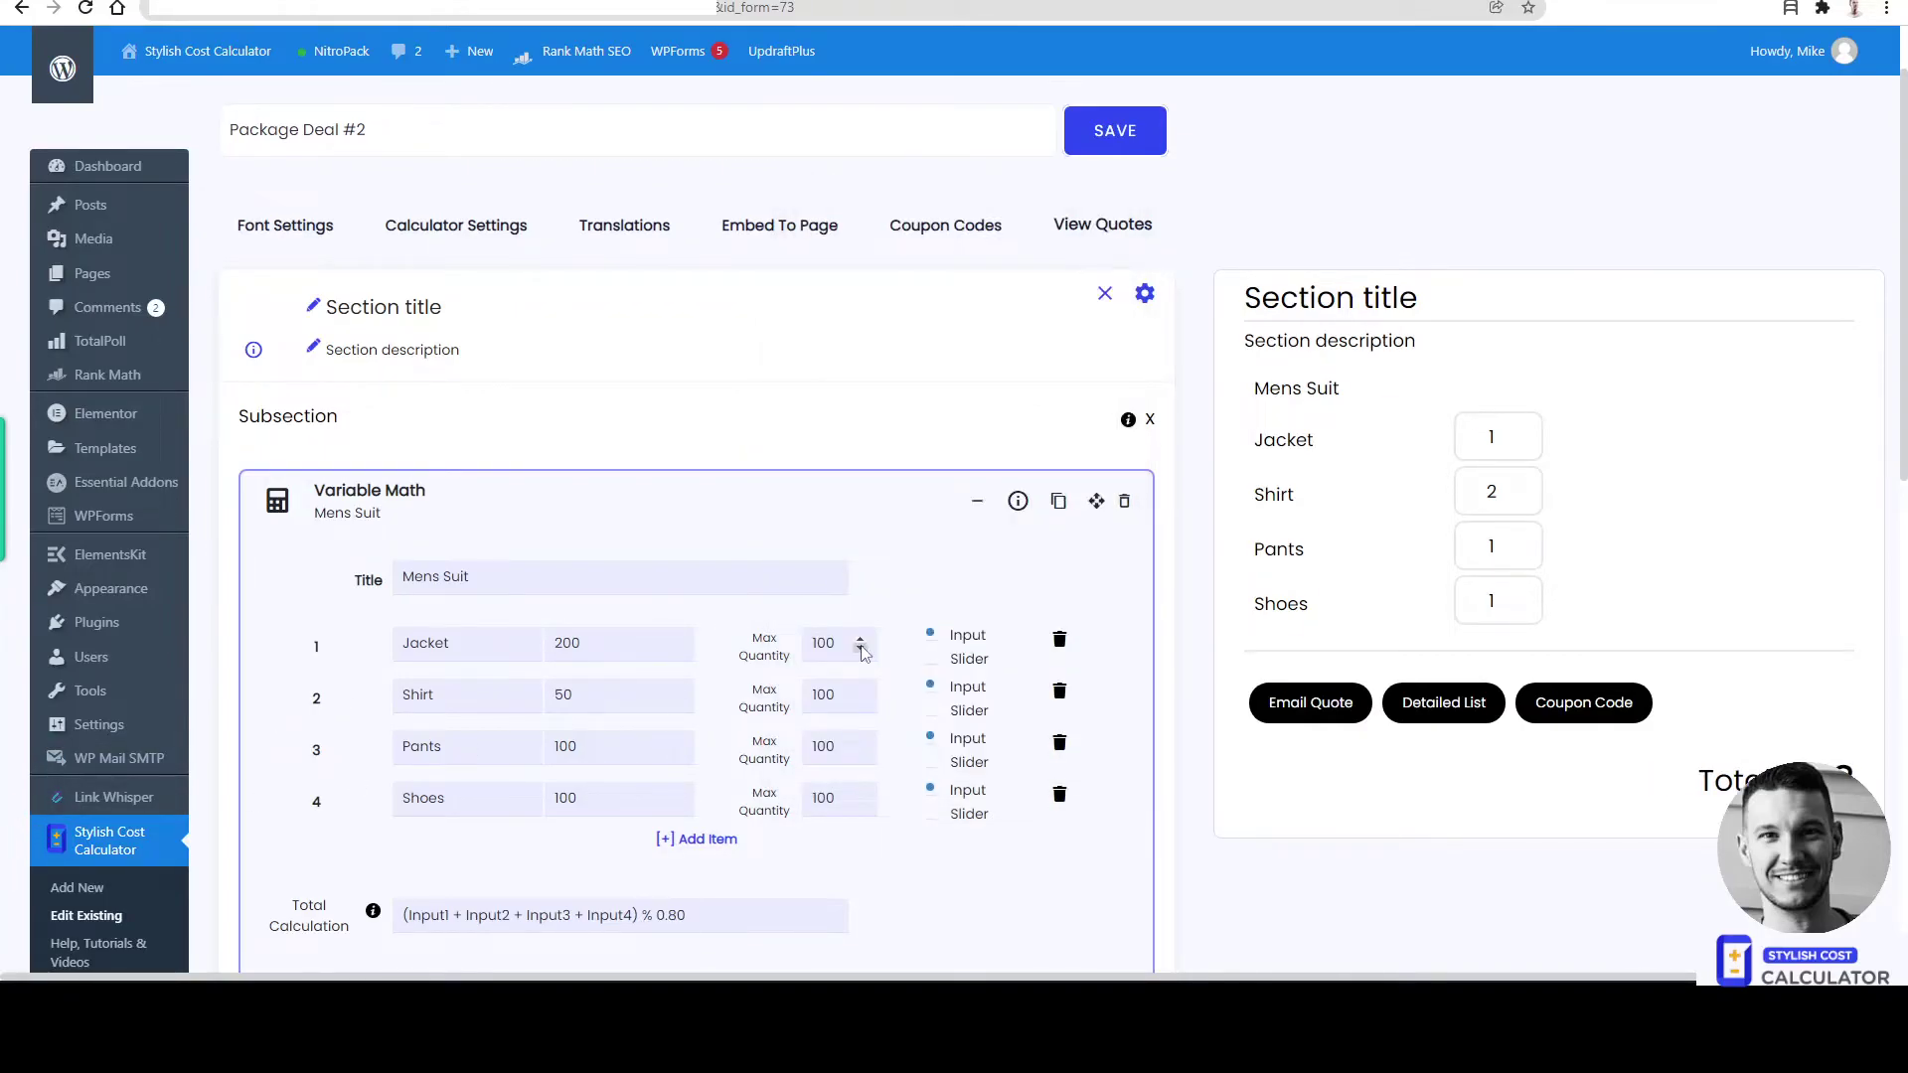
# Step: Replace the operator before 0.80 in the Total Calculation formula with x, giving (Input1 + Input2 + Input3 + Input4) x 0.80
pyautogui.scroll(-2, 689, 826)
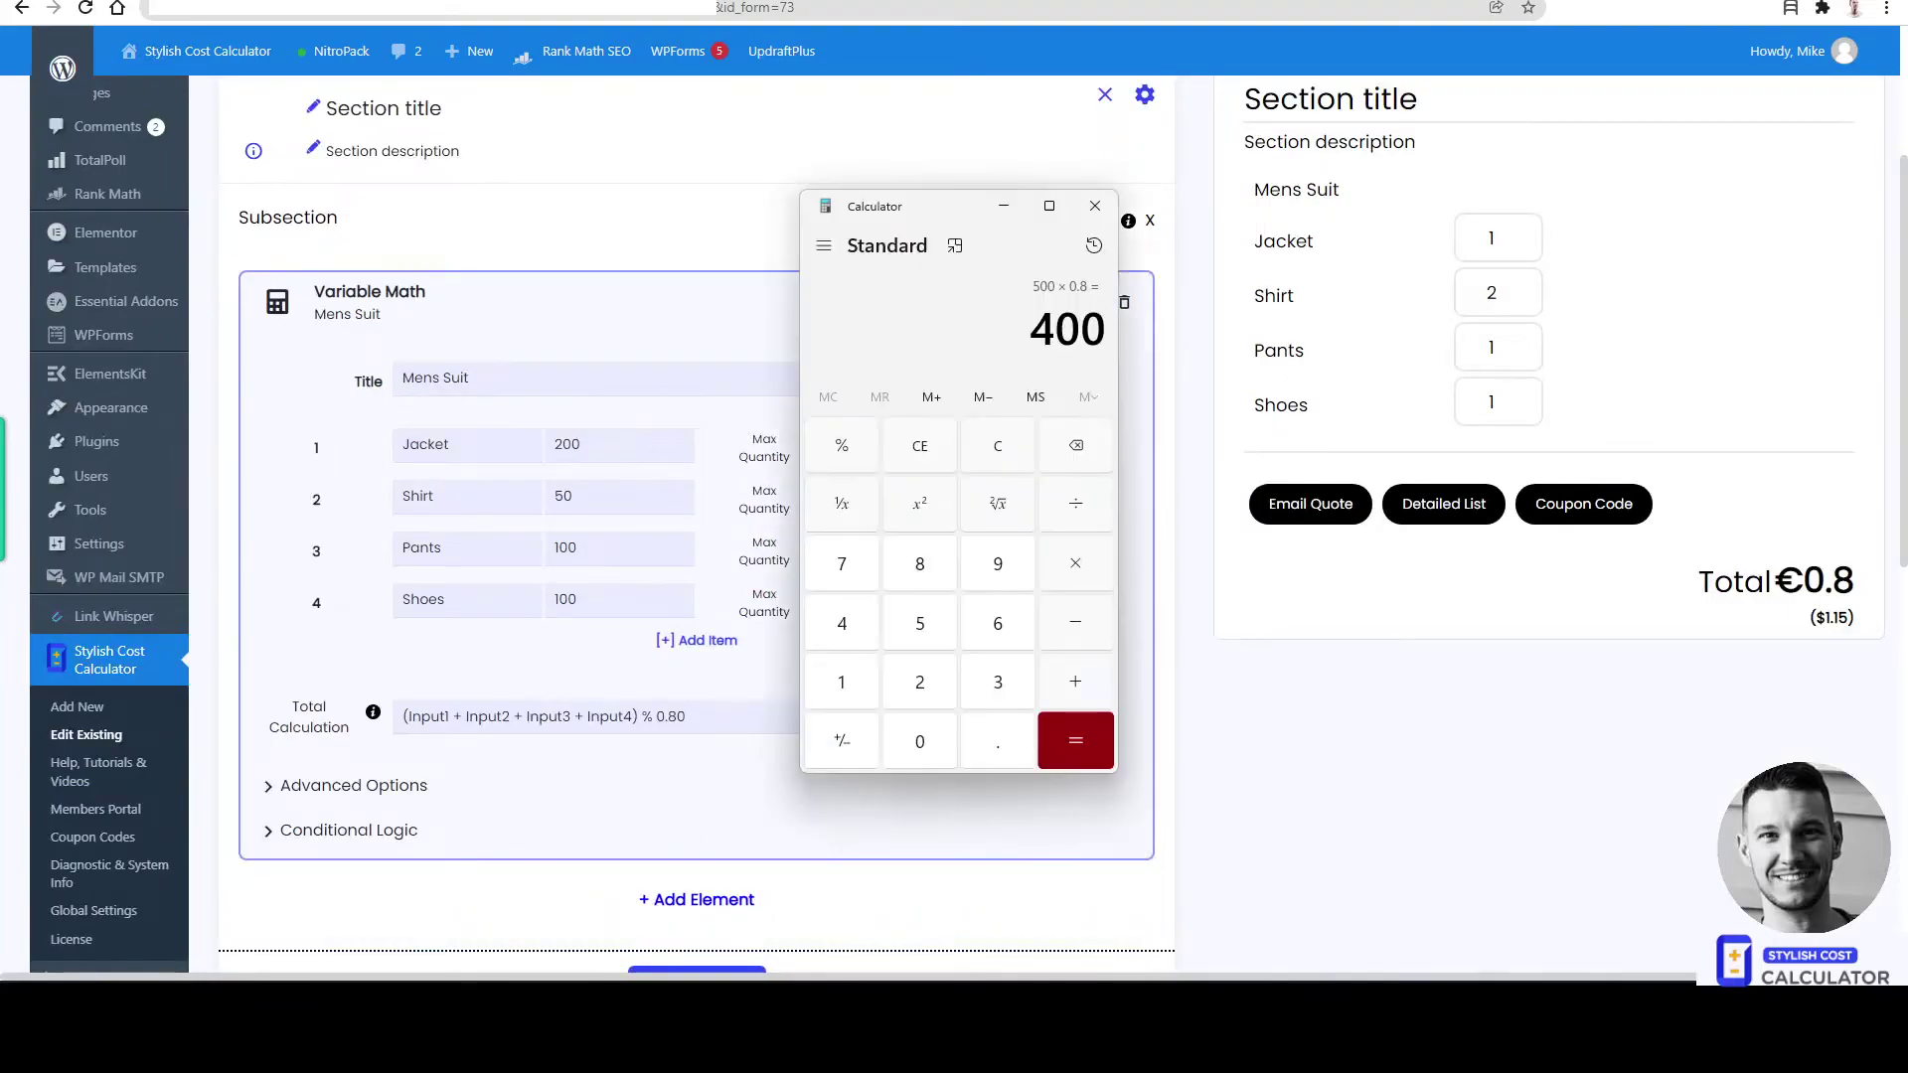
pyautogui.moveTo(957, 207); pyautogui.dragTo(1264, 263)
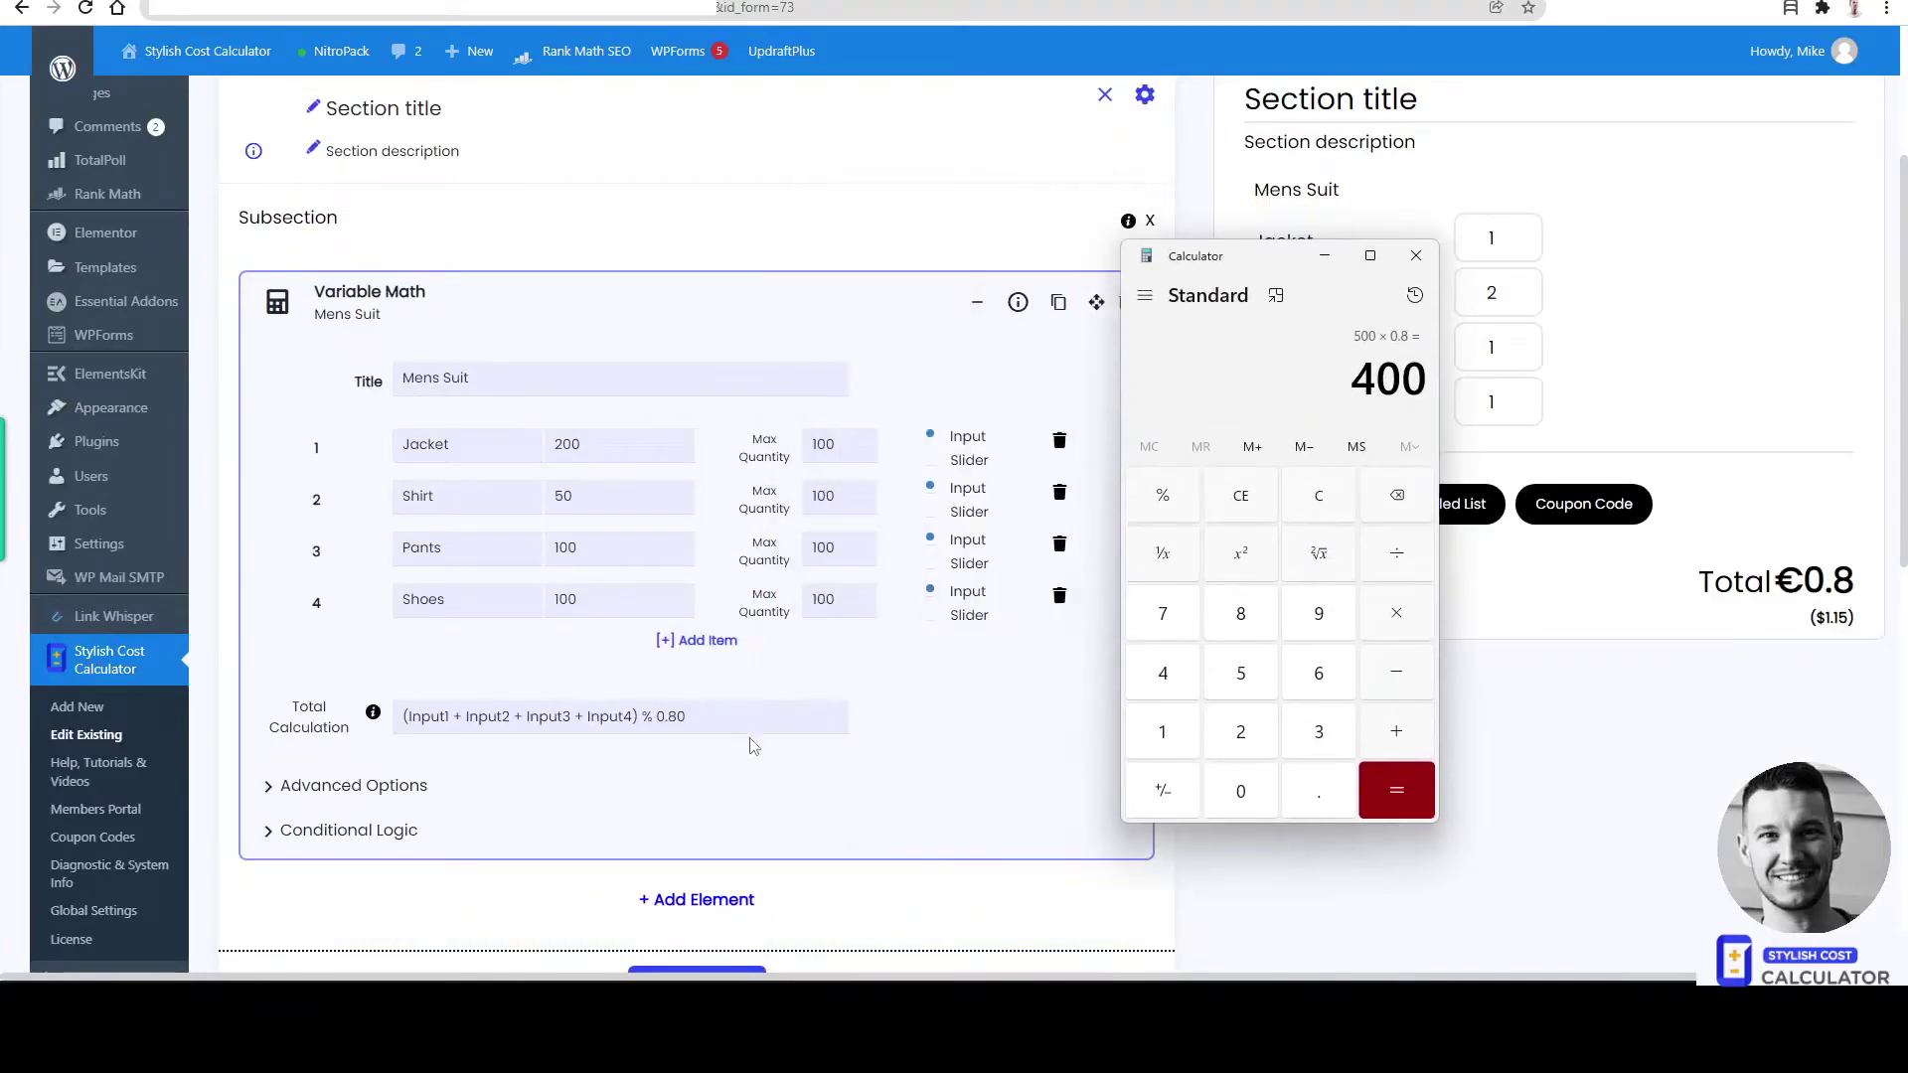
pyautogui.click(657, 720)
pyautogui.press('BackSpace')
pyautogui.write('x')
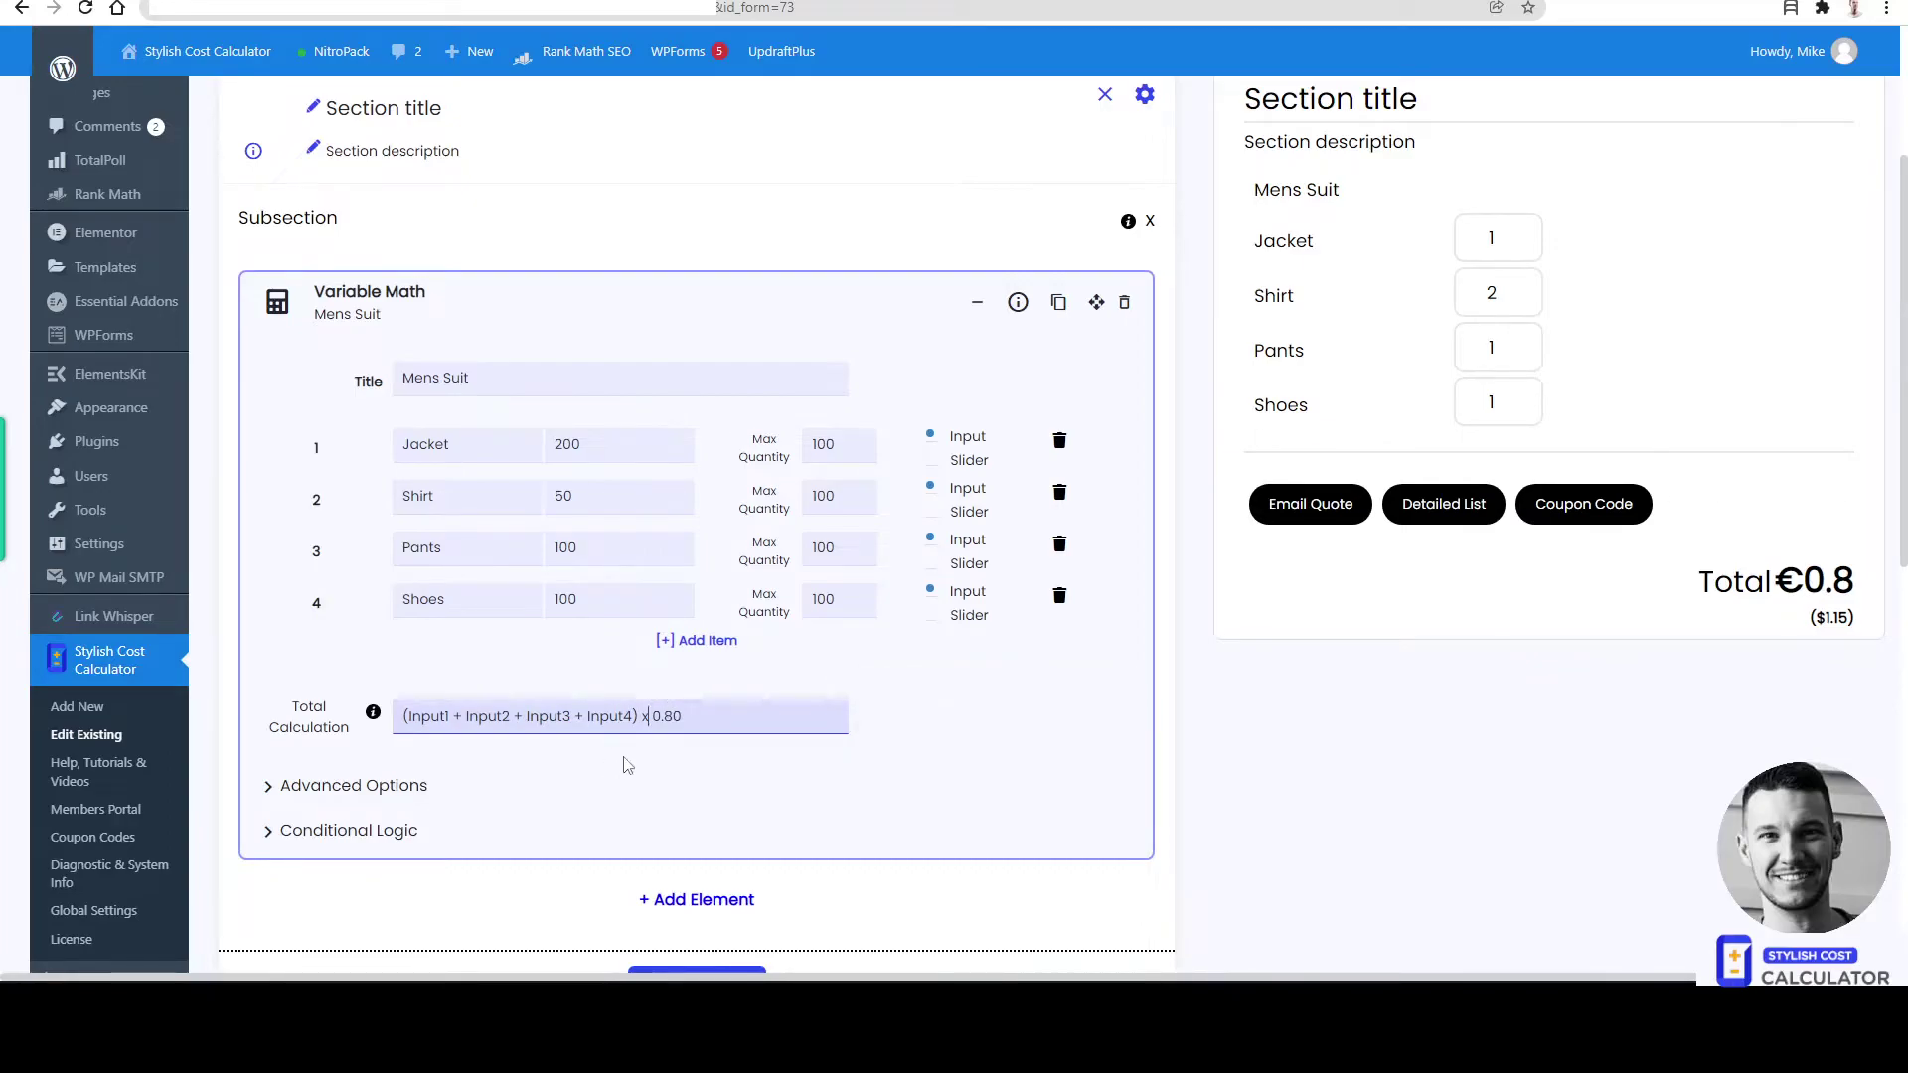
pyautogui.moveTo(653, 715); pyautogui.dragTo(687, 716)
pyautogui.click(707, 718)
pyautogui.doubleClick(663, 718)
pyautogui.click(707, 787)
pyautogui.click(668, 720)
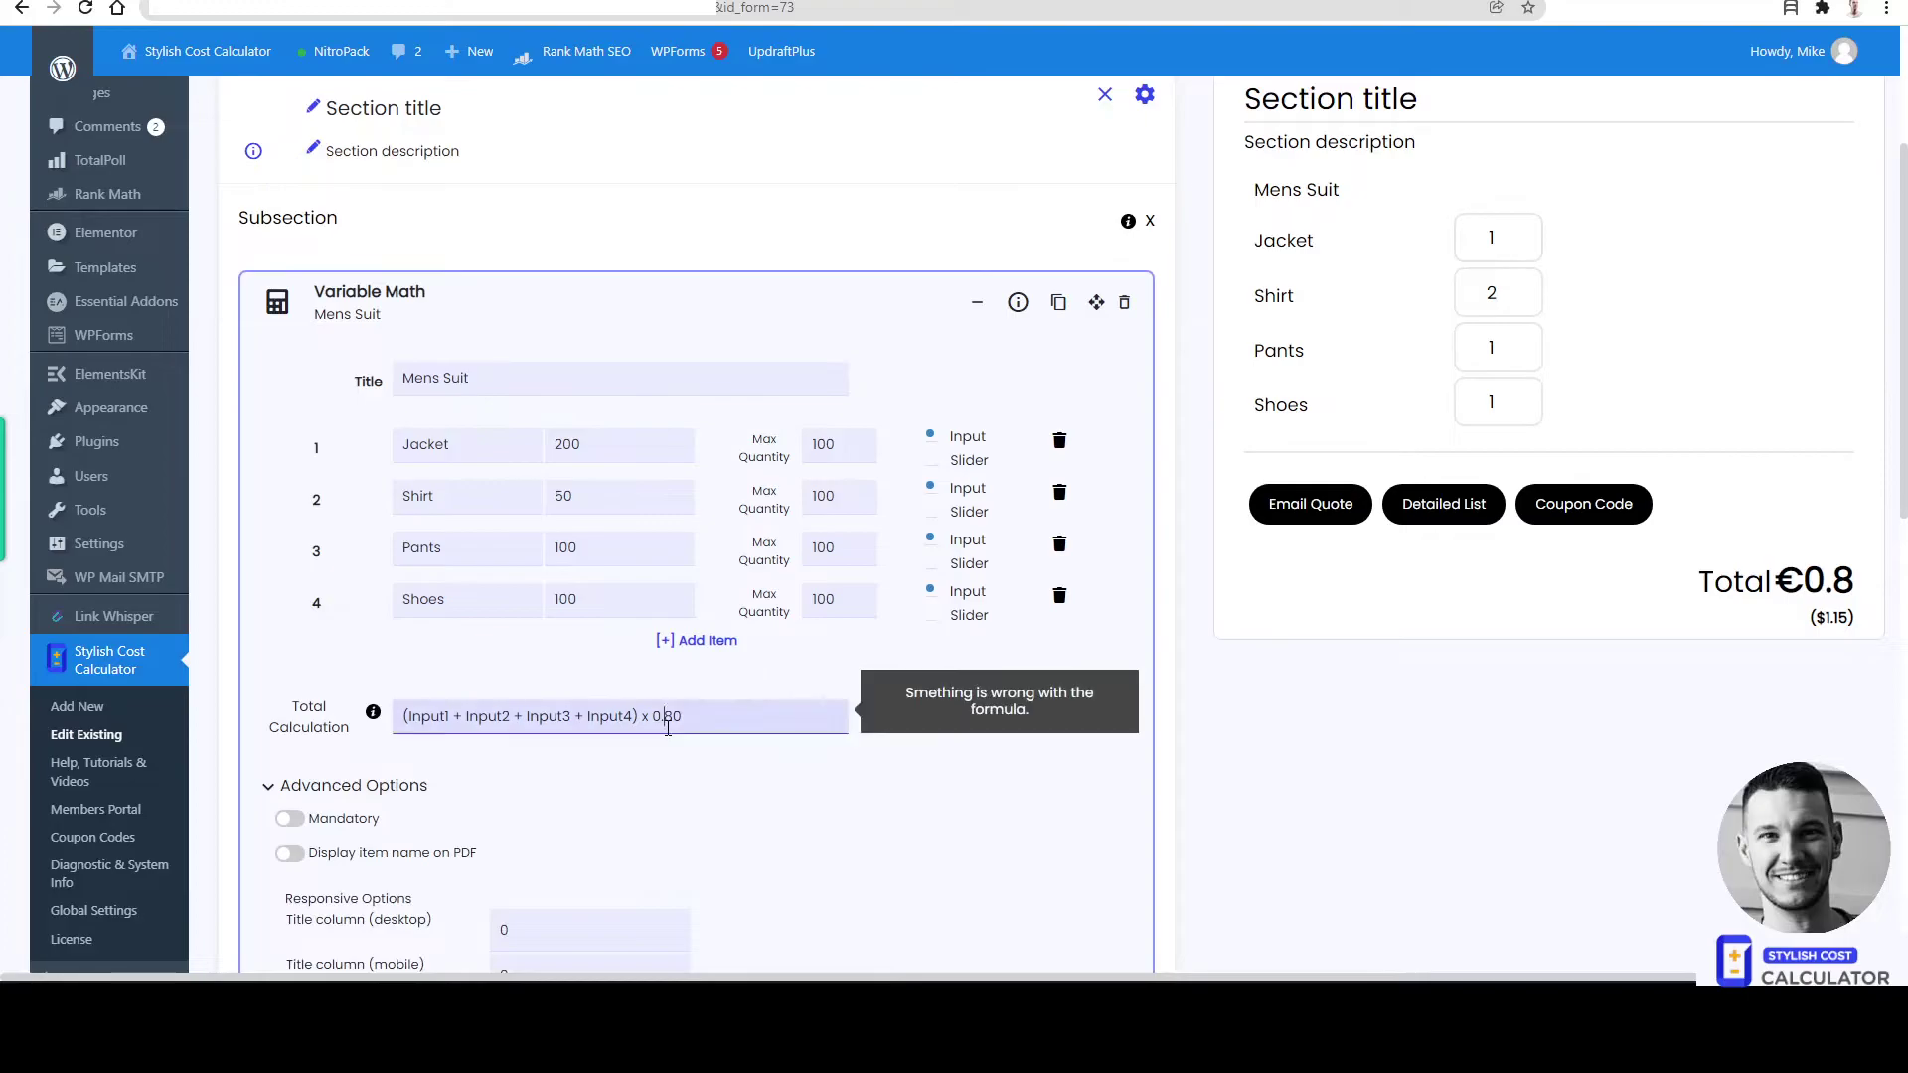
pyautogui.click(266, 787)
# Step: Save the x 0.80 formula and test it in the preview with 1 Jacket, 2 Shirt, 1 Pants and 1 Shoes
pyautogui.scroll(3, 695, 556)
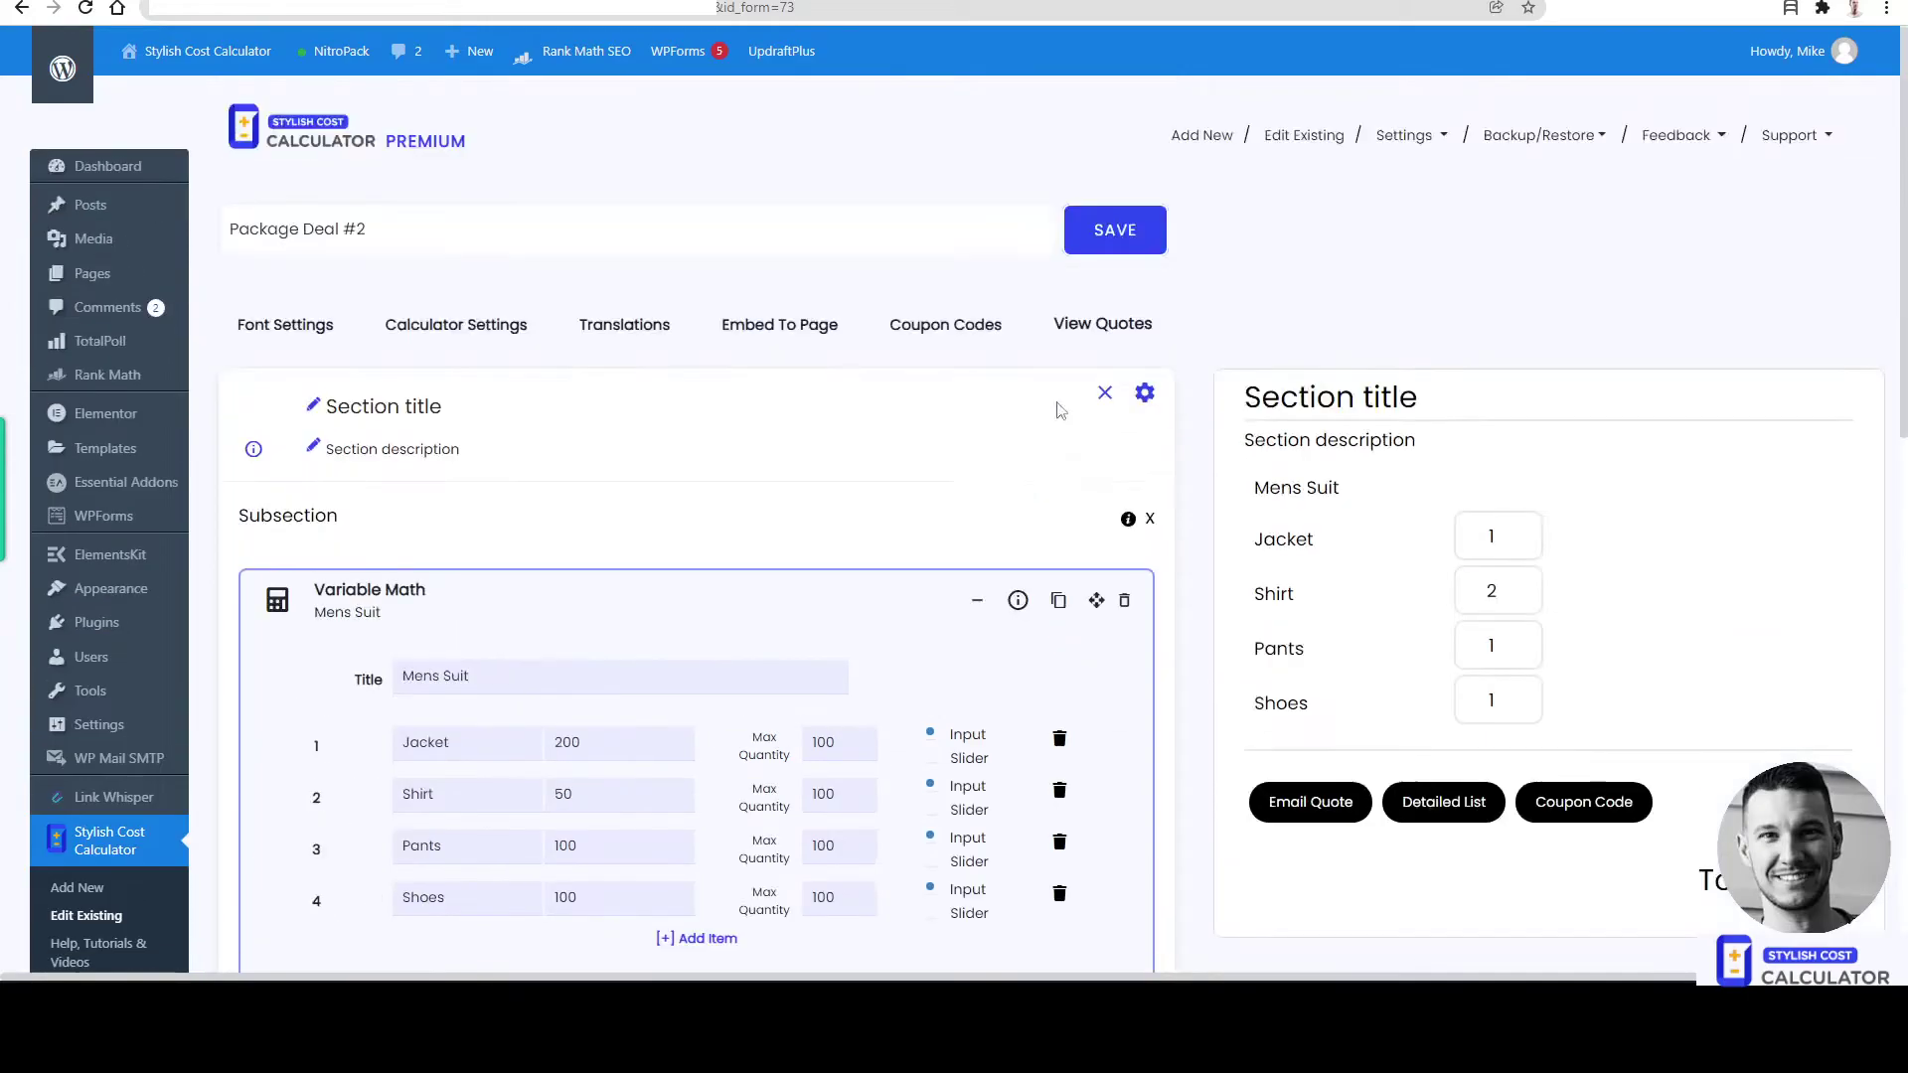
pyautogui.click(1103, 252)
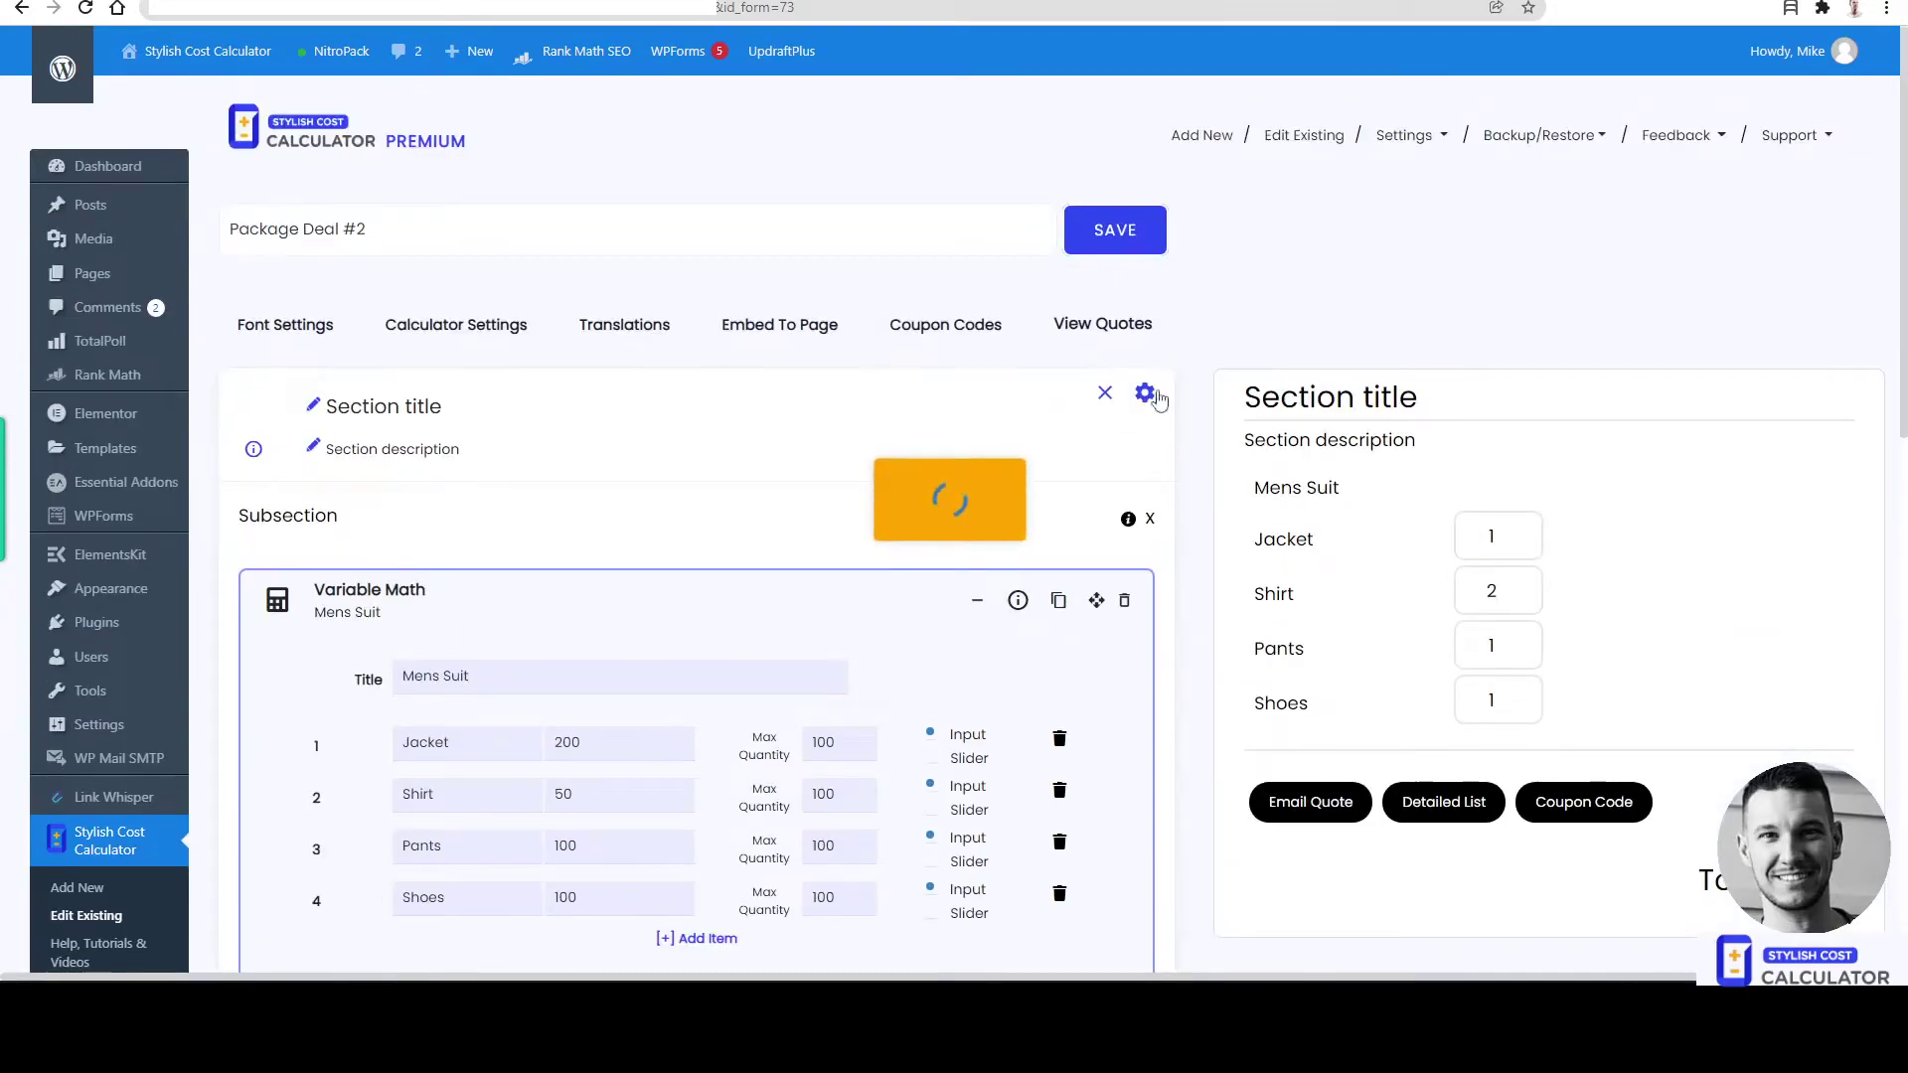
pyautogui.click(1531, 531)
pyautogui.click(1531, 586)
pyautogui.click(1530, 586)
pyautogui.click(1530, 641)
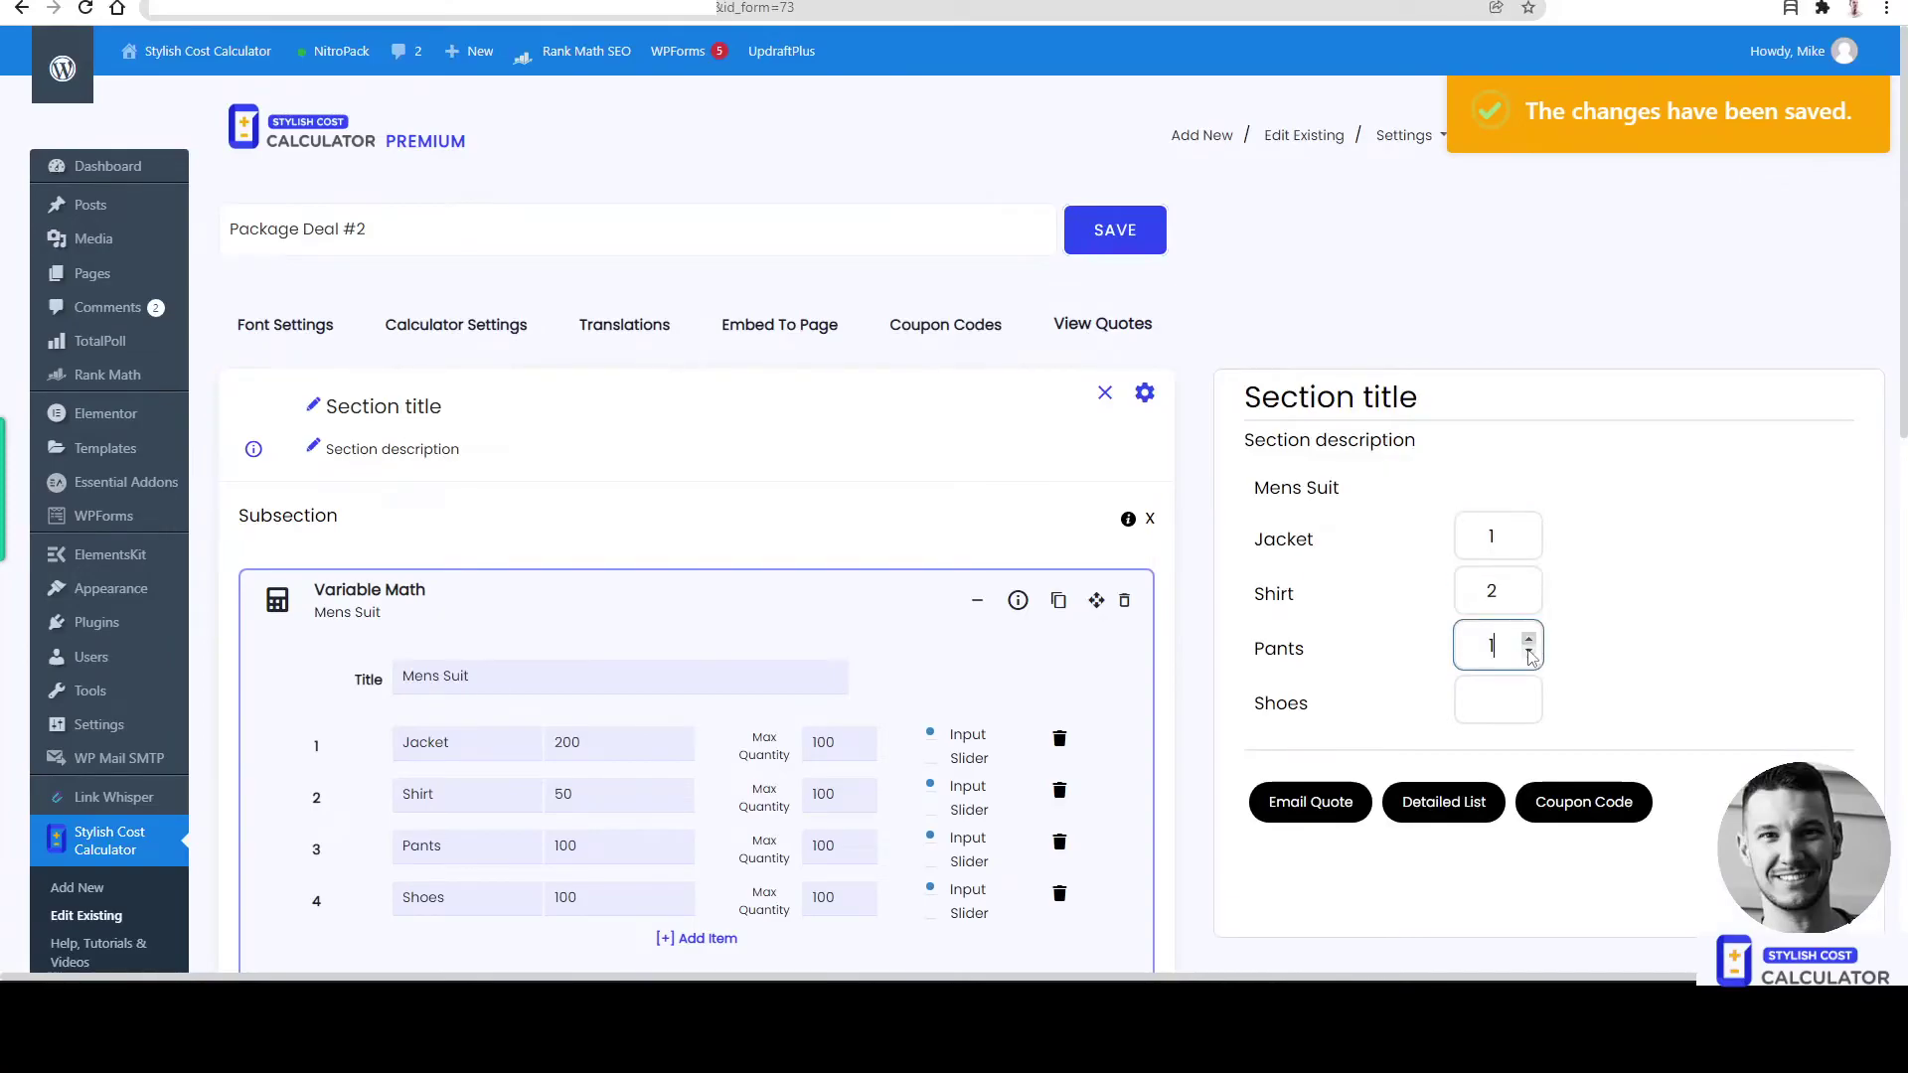
pyautogui.click(1530, 696)
pyautogui.scroll(-2, 1589, 703)
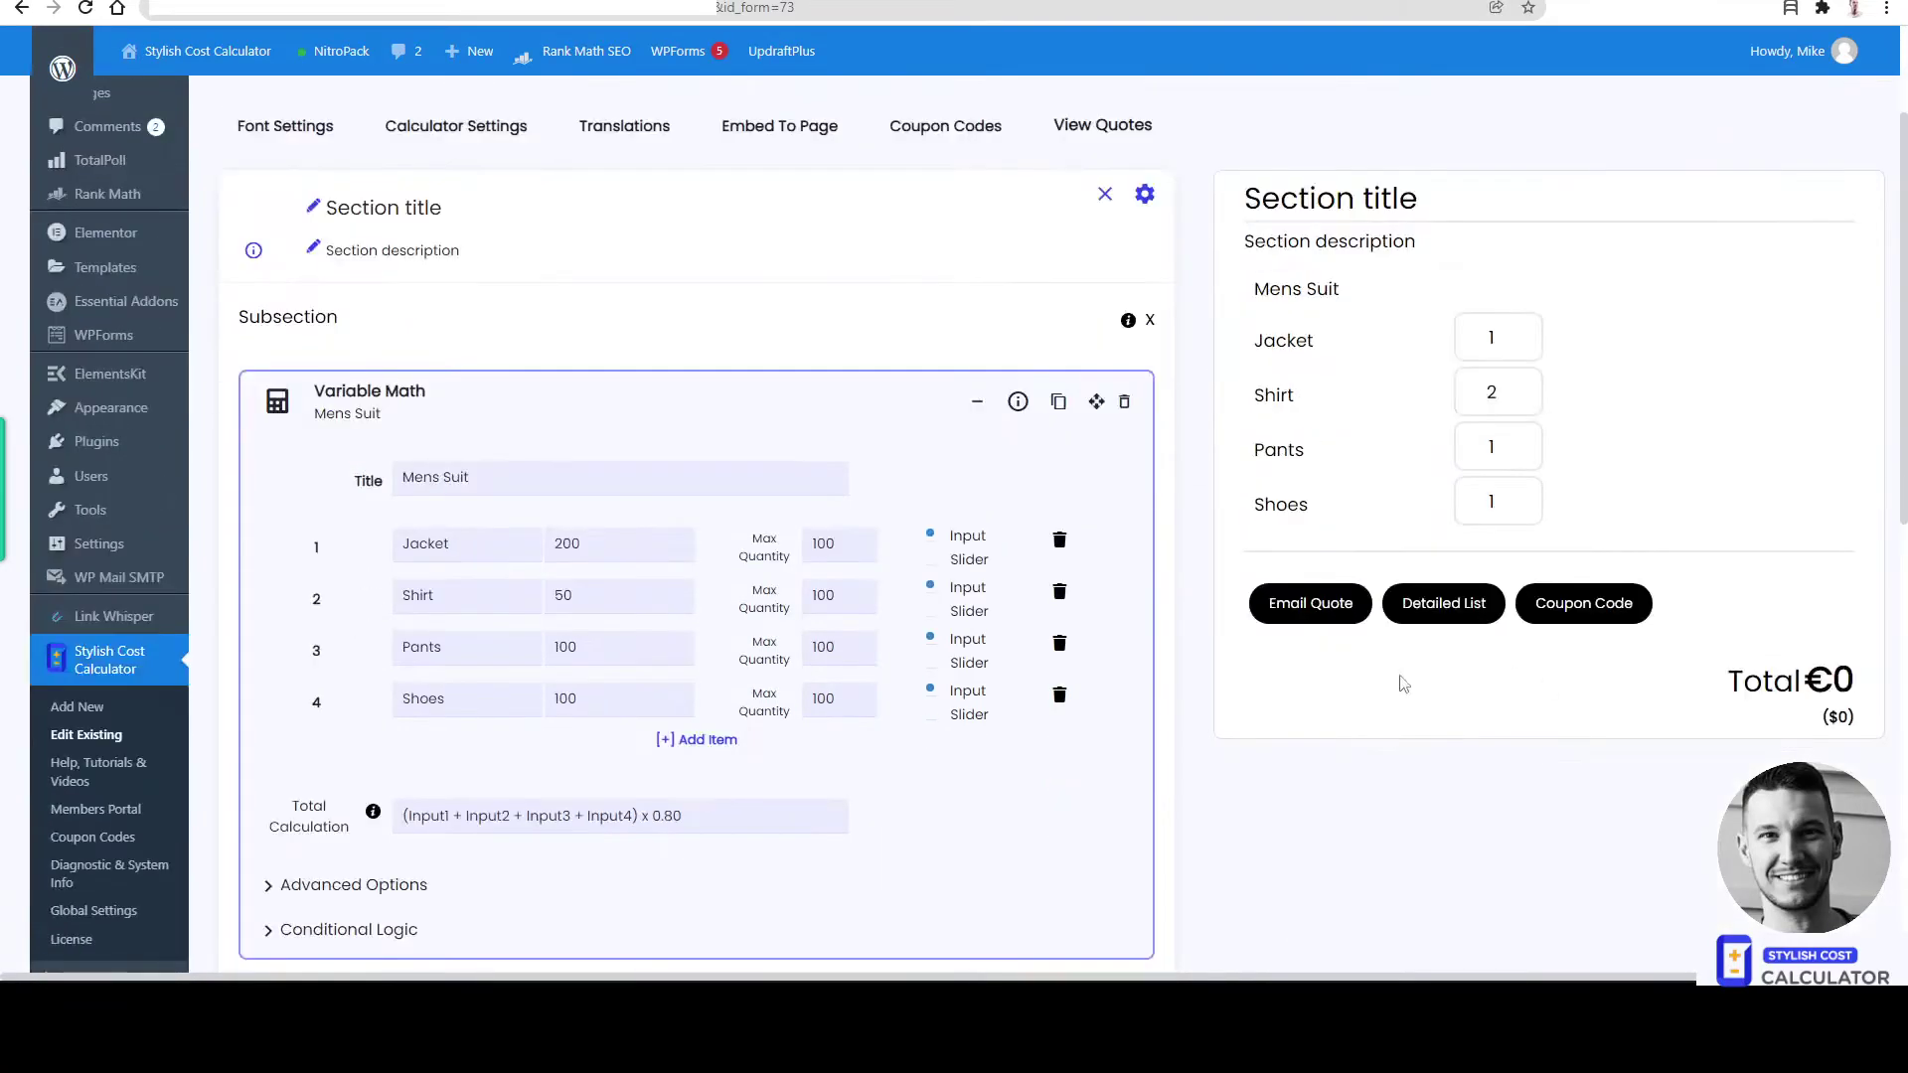
# Step: Use the * operator before 0.80 in the Total Calculation formula, giving (Input1 + Input2 + Input3 + Input4) * 0.80, and save the calculator
pyautogui.scroll(2, 1104, 497)
pyautogui.click(1107, 227)
pyautogui.scroll(-5, 689, 595)
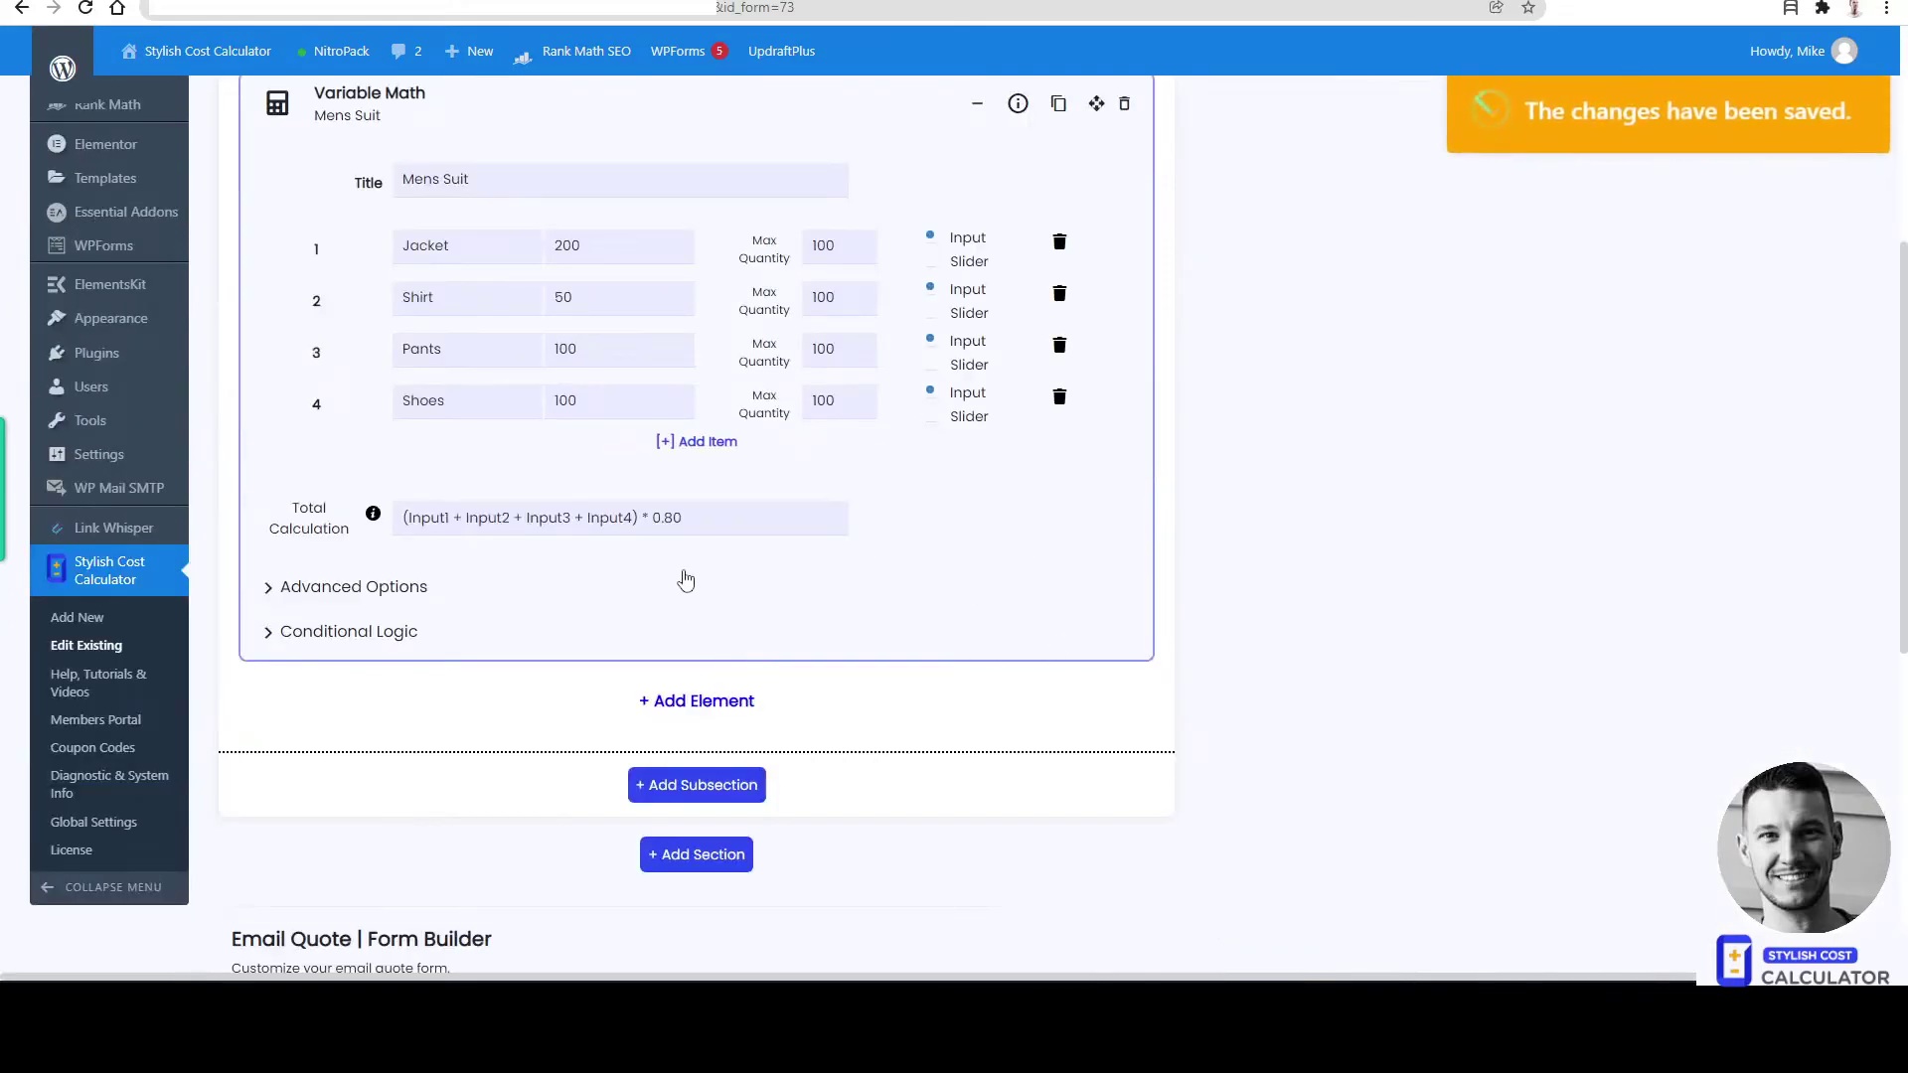
# Step: Test the * 0.80 formula in the preview with quantities of 1 Jacket, 2 Shirt, 1 Pants and 1 Shoes
pyautogui.scroll(3, 1156, 490)
pyautogui.click(1528, 332)
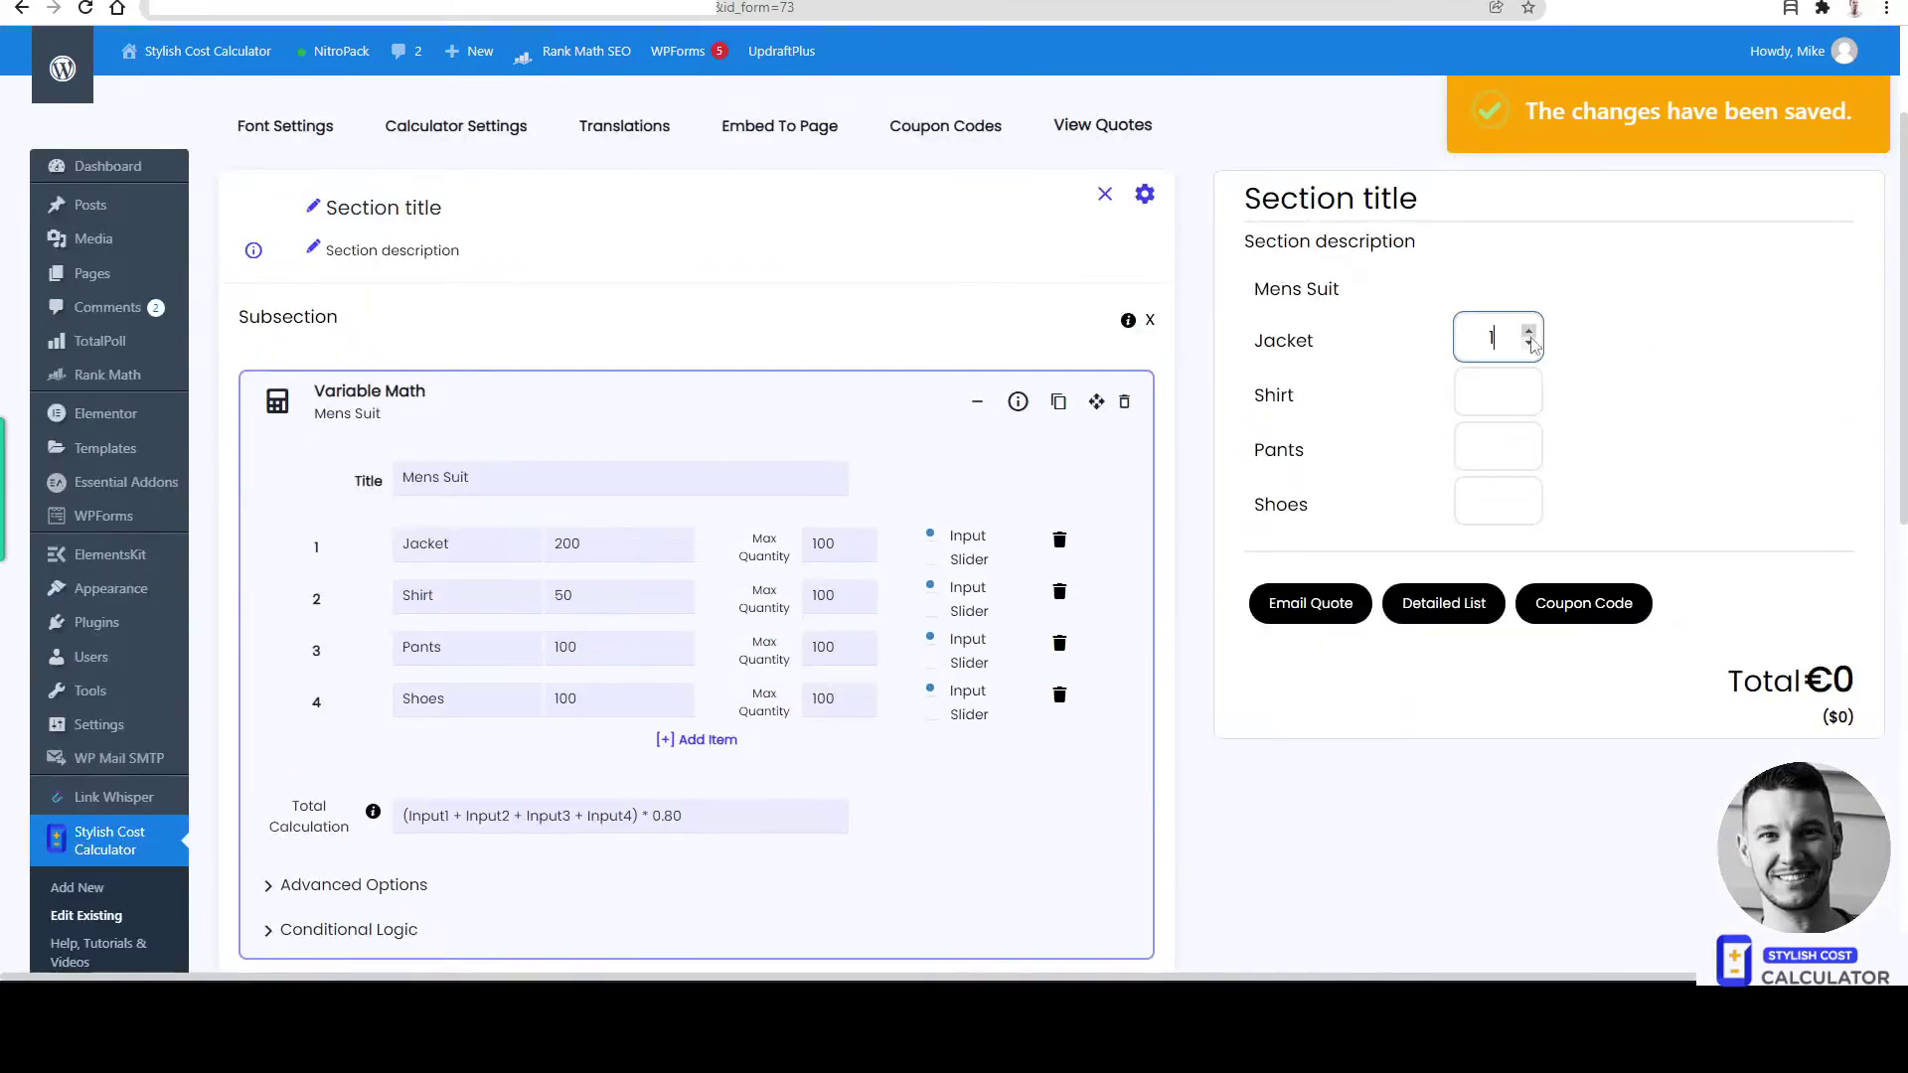
pyautogui.doubleClick(1528, 387)
pyautogui.click(1528, 441)
pyautogui.click(1529, 496)
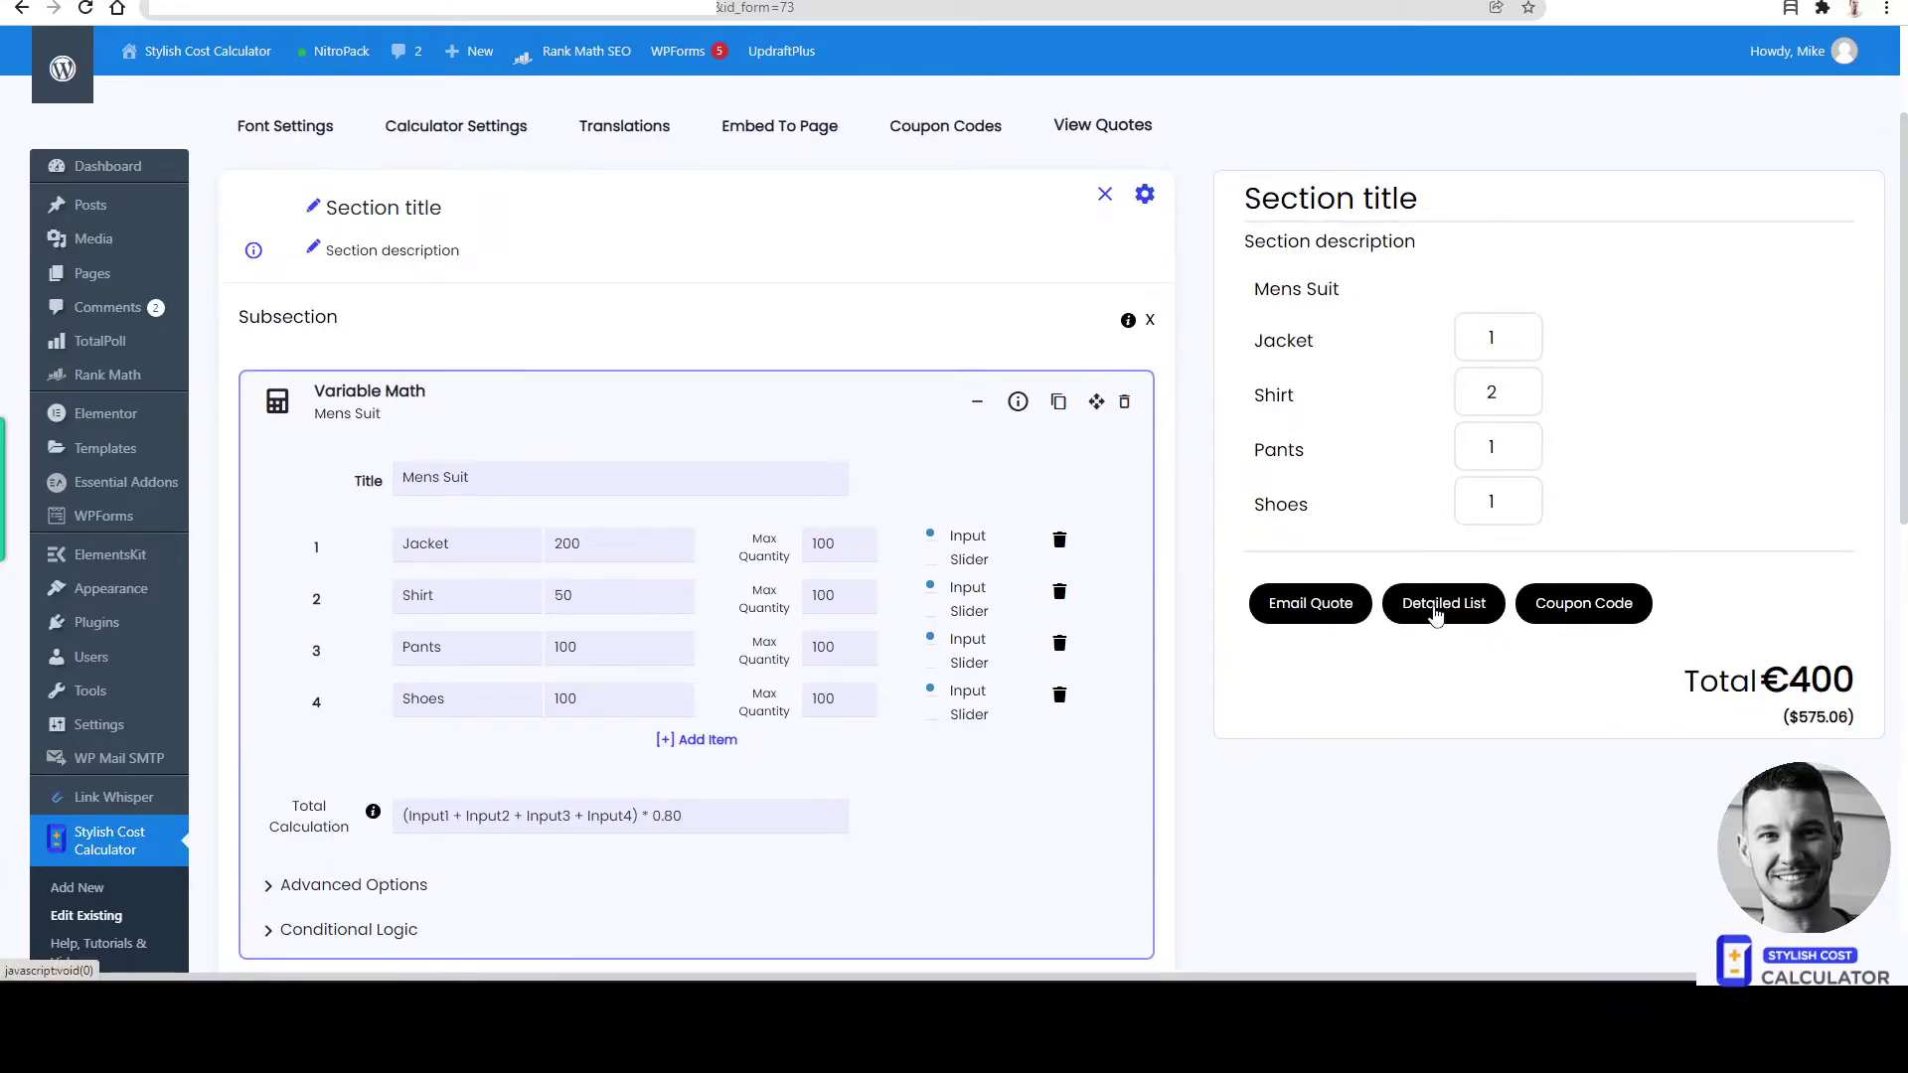
# Step: Switch to the Windows Calculator, compute 500 minus 100 as a check of the discounted total, and close it
pyautogui.hotkey('alt', 'Tab')
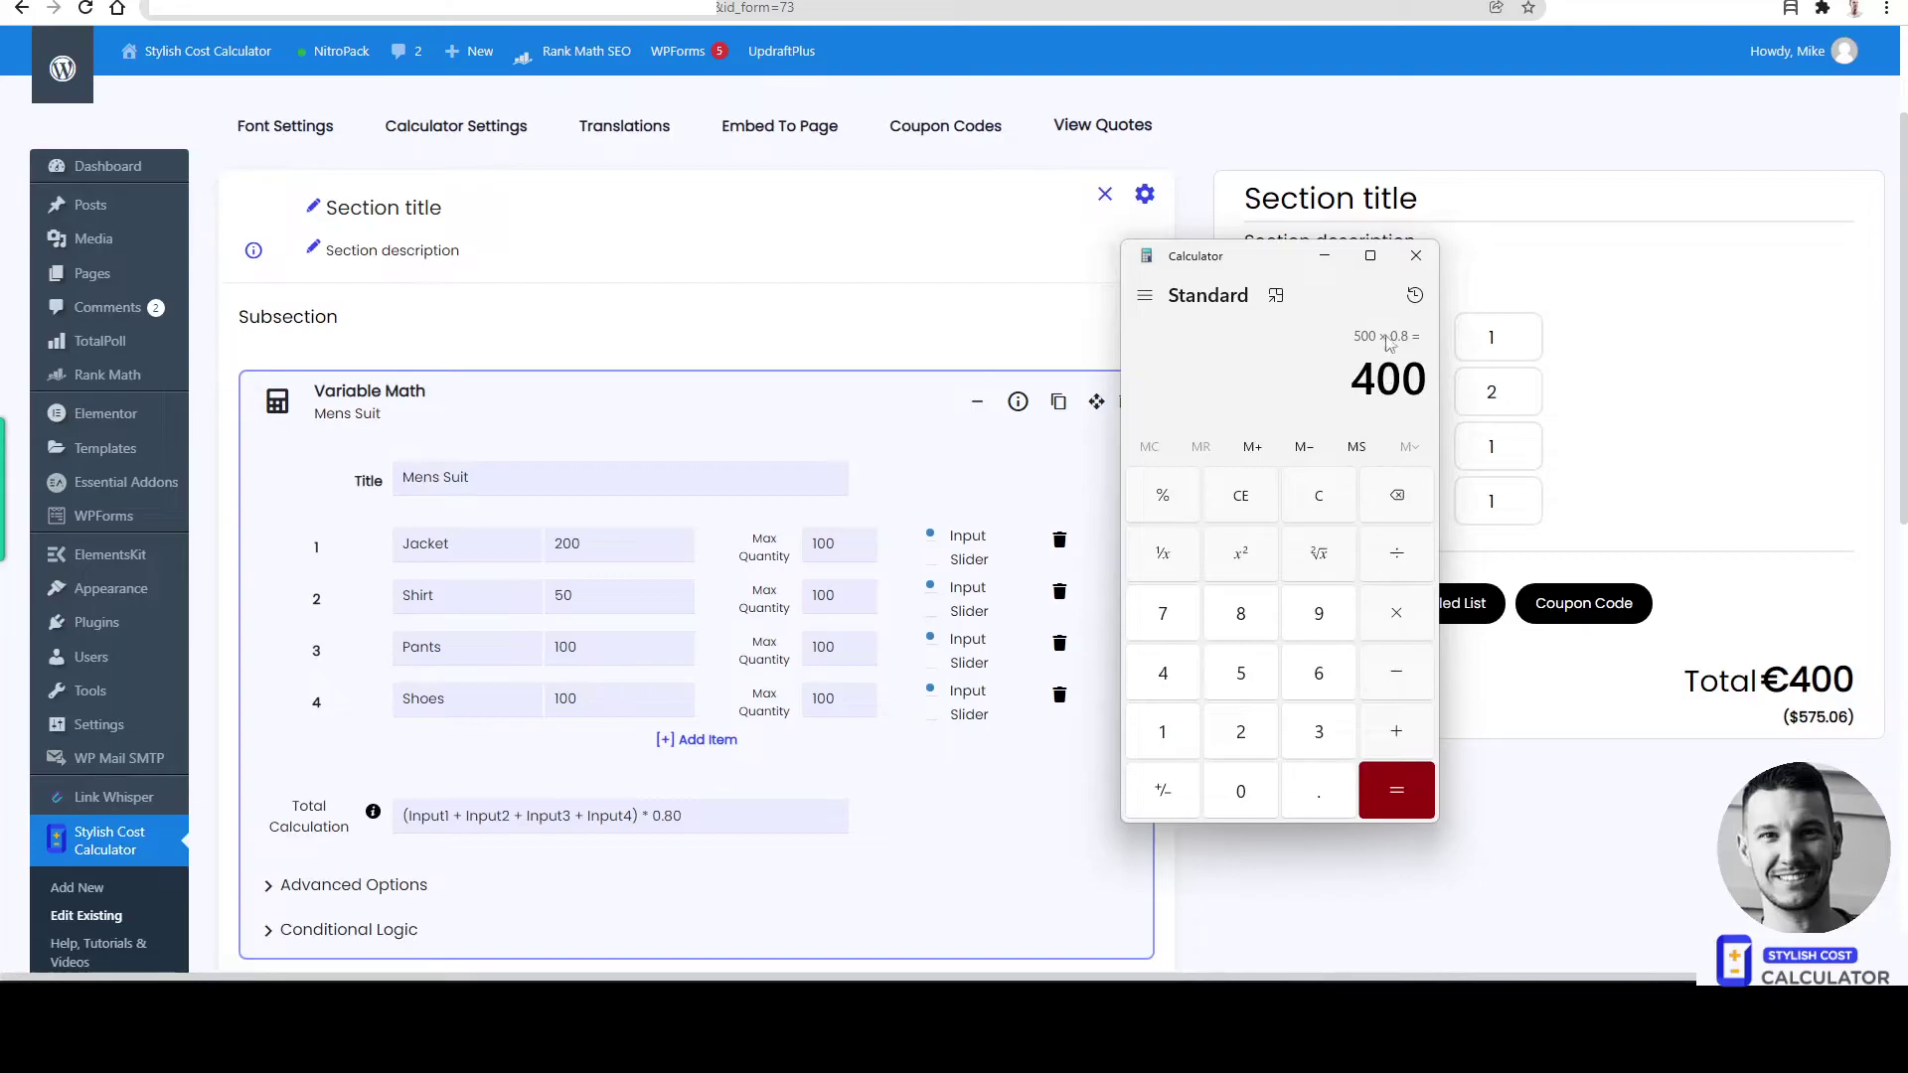
pyautogui.moveTo(1252, 256); pyautogui.dragTo(914, 258)
pyautogui.click(944, 505)
pyautogui.press('5')
pyautogui.press('0')
pyautogui.press('0')
pyautogui.press('-')
pyautogui.press('2')
pyautogui.press('0')
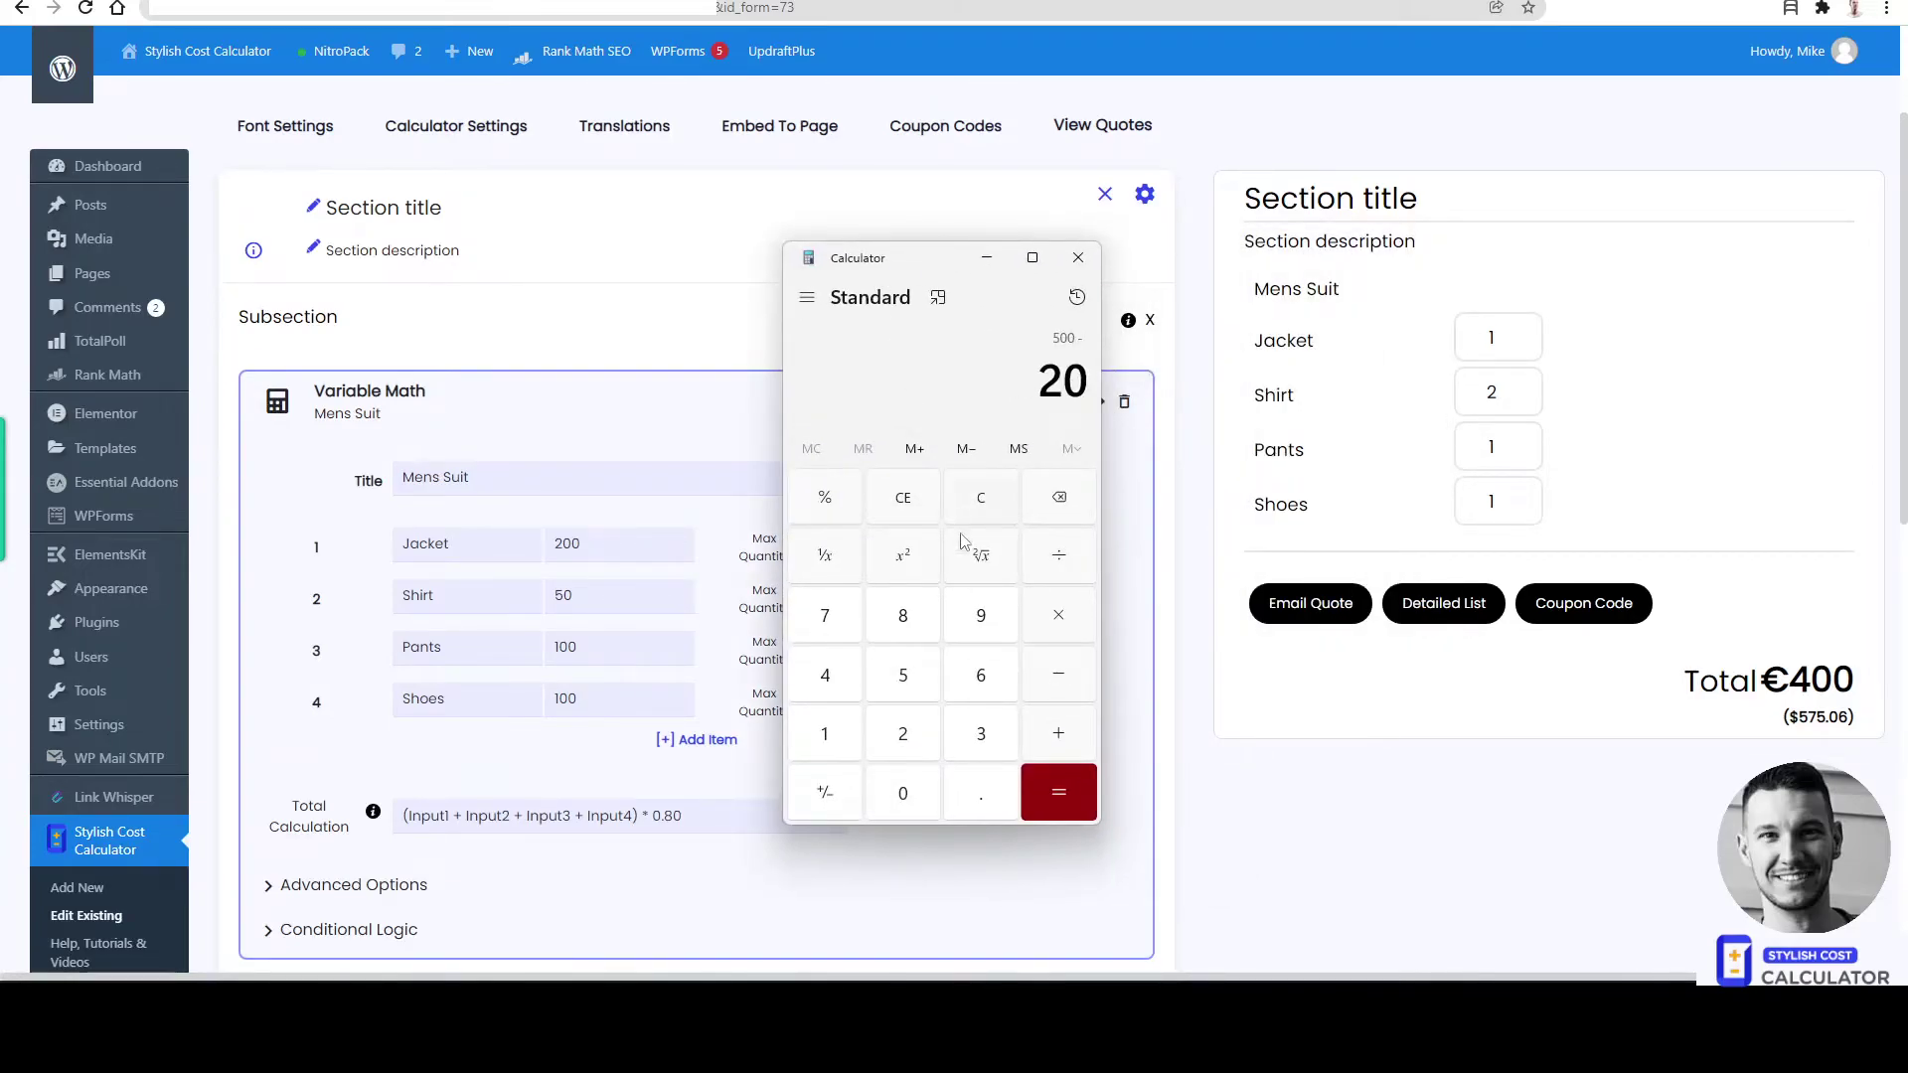
pyautogui.press('BackSpace')
pyautogui.press('BackSpace')
pyautogui.press('1')
pyautogui.press('0')
pyautogui.press('0')
pyautogui.press('Return')
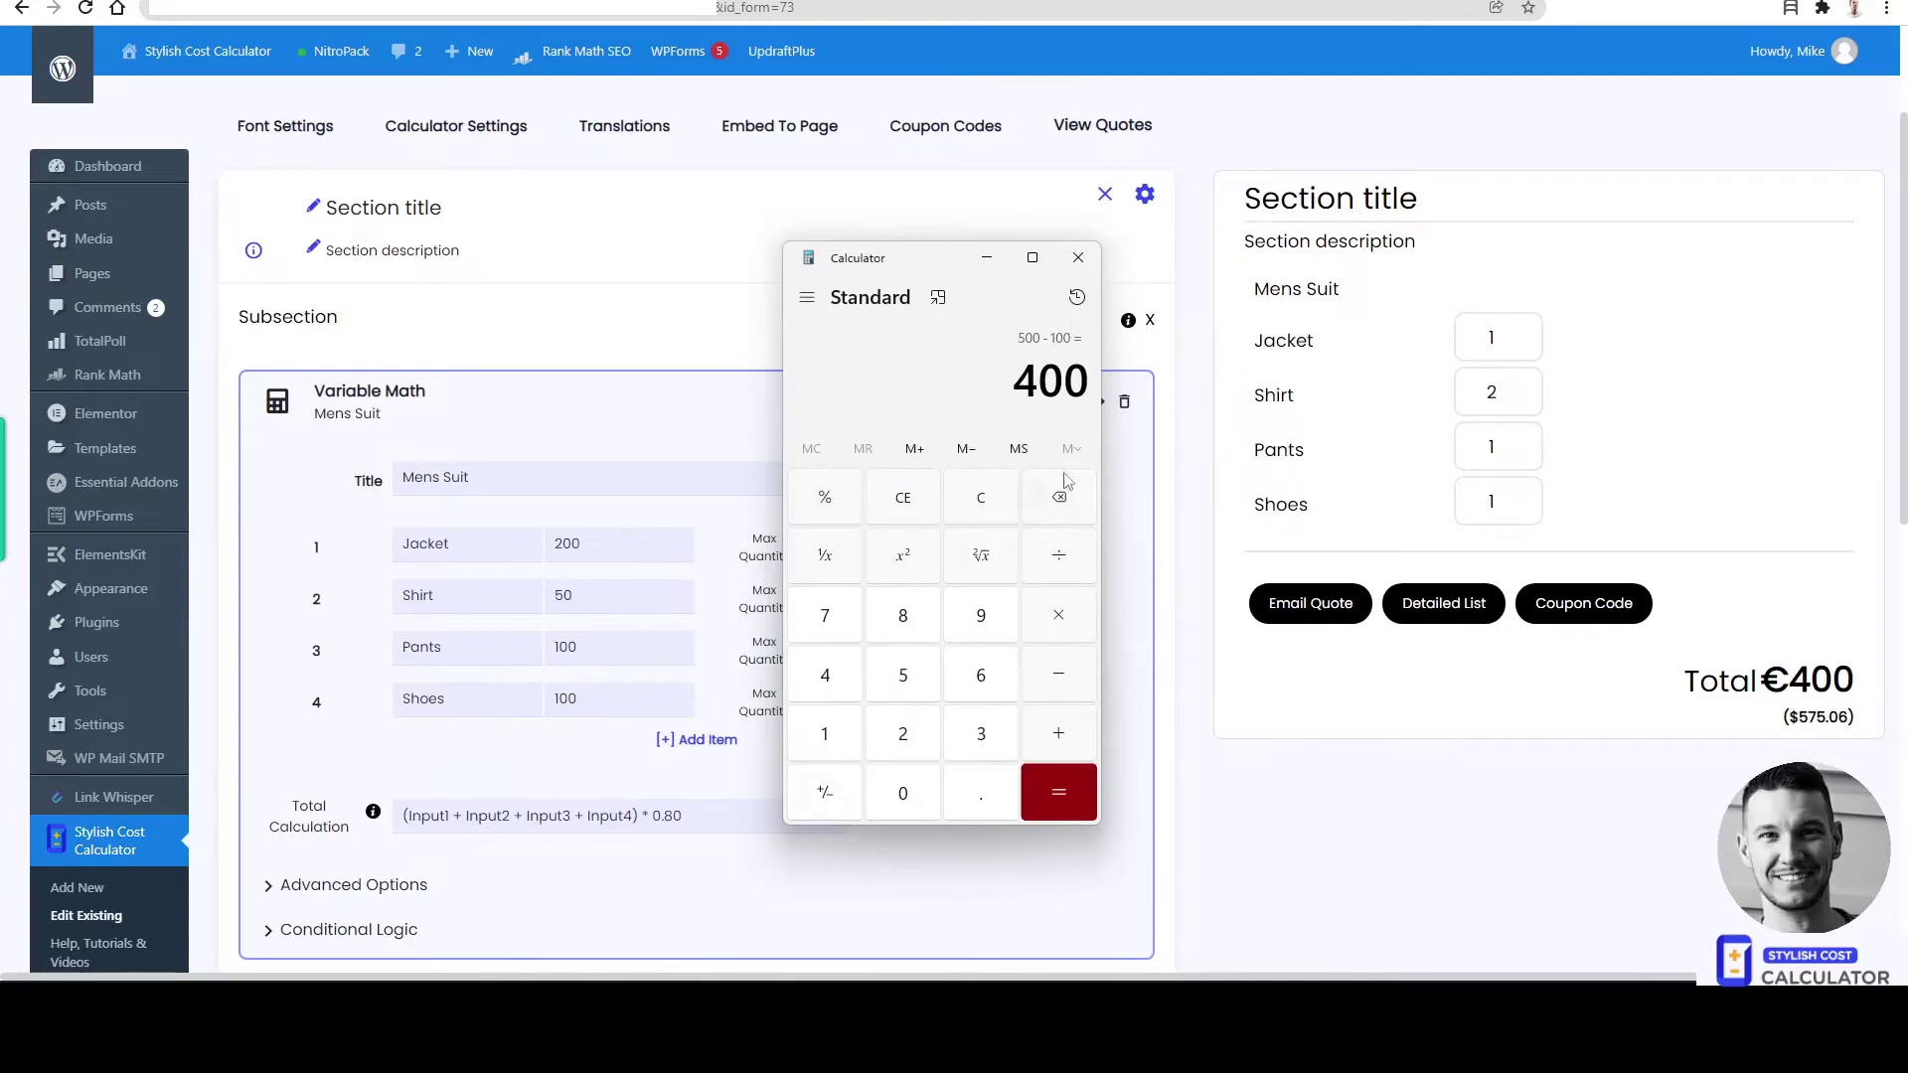
pyautogui.moveTo(951, 270); pyautogui.dragTo(1596, 594)
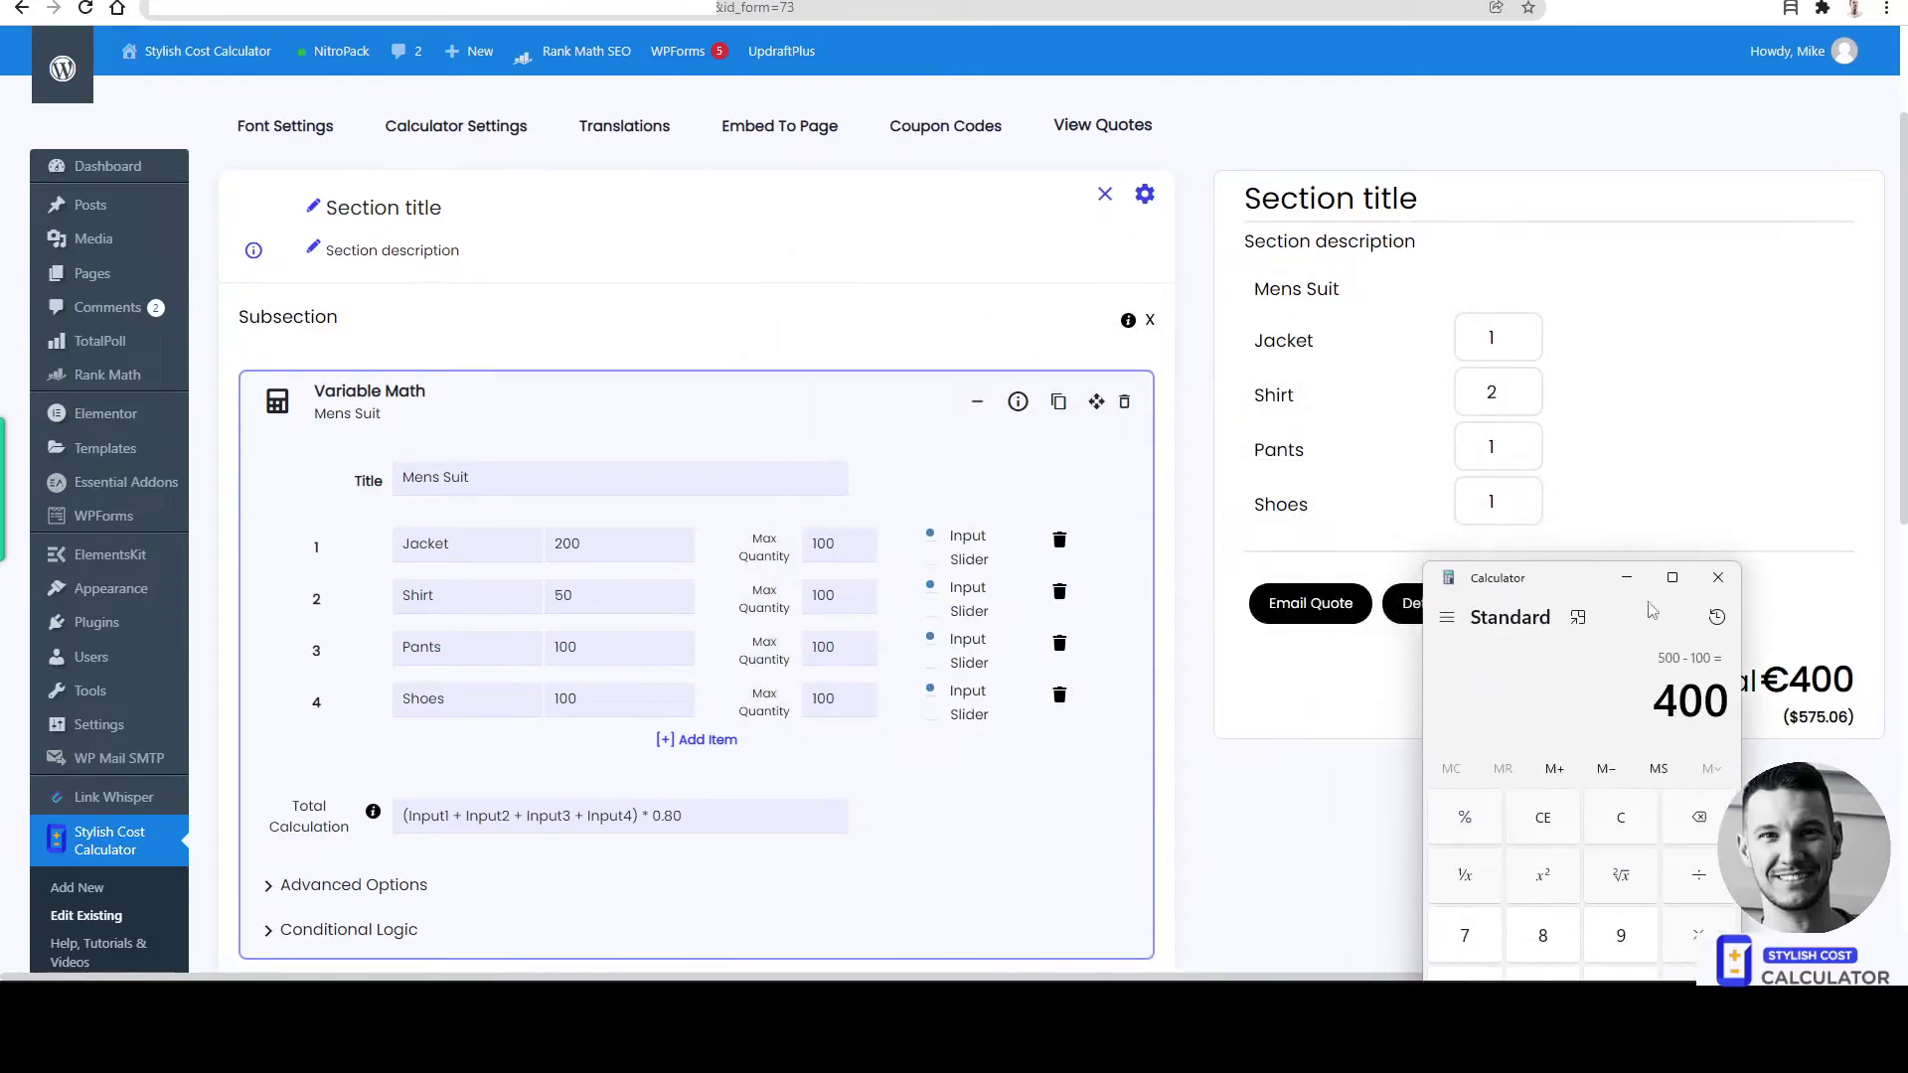
pyautogui.click(1724, 581)
# Step: Replace the multiplier in the Total Calculation formula with 1.13, giving (Input1 + Input2 + Input3 + Input4) * 1.13
pyautogui.click(648, 810)
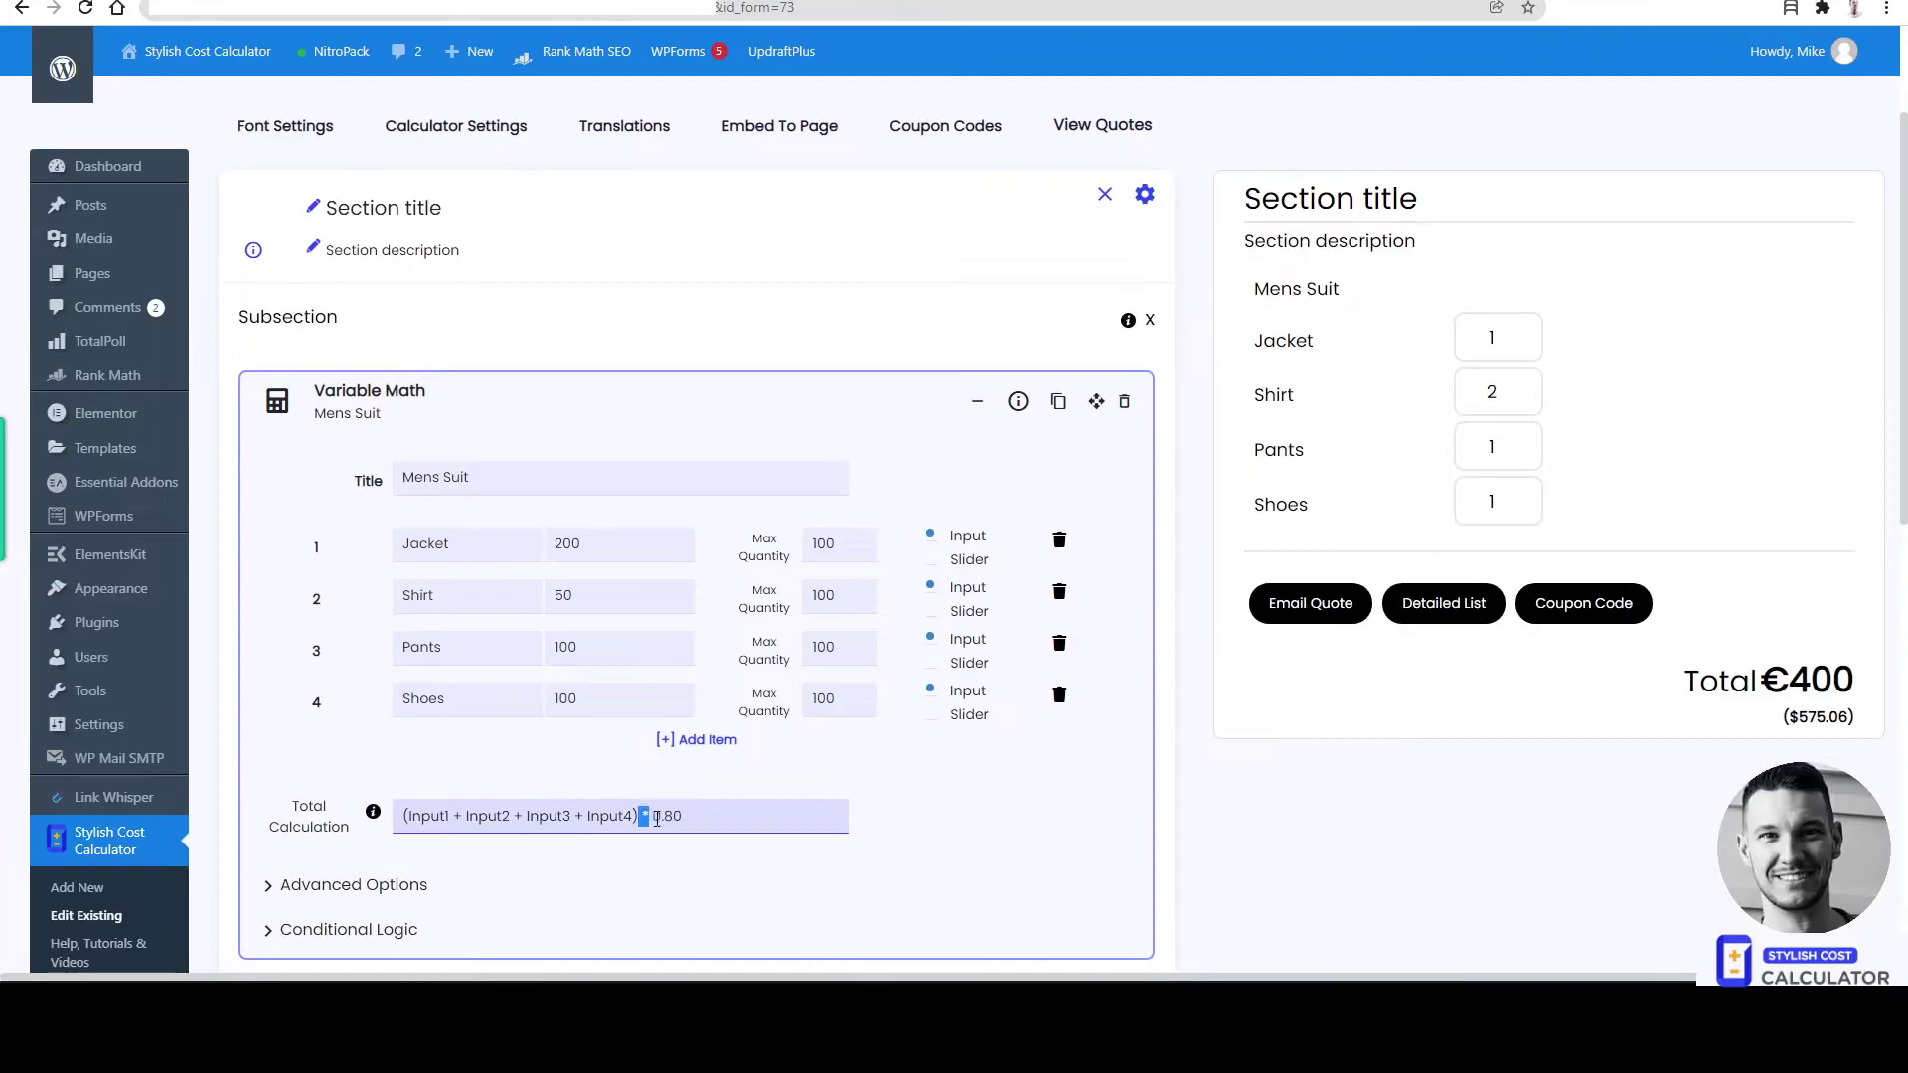
pyautogui.click(649, 815)
pyautogui.click(683, 820)
pyautogui.click(660, 815)
pyautogui.write('1')
pyautogui.doubleClick(646, 817)
pyautogui.click(664, 823)
pyautogui.write('.')
pyautogui.scroll(1, 766, 800)
pyautogui.scroll(-1, 792, 803)
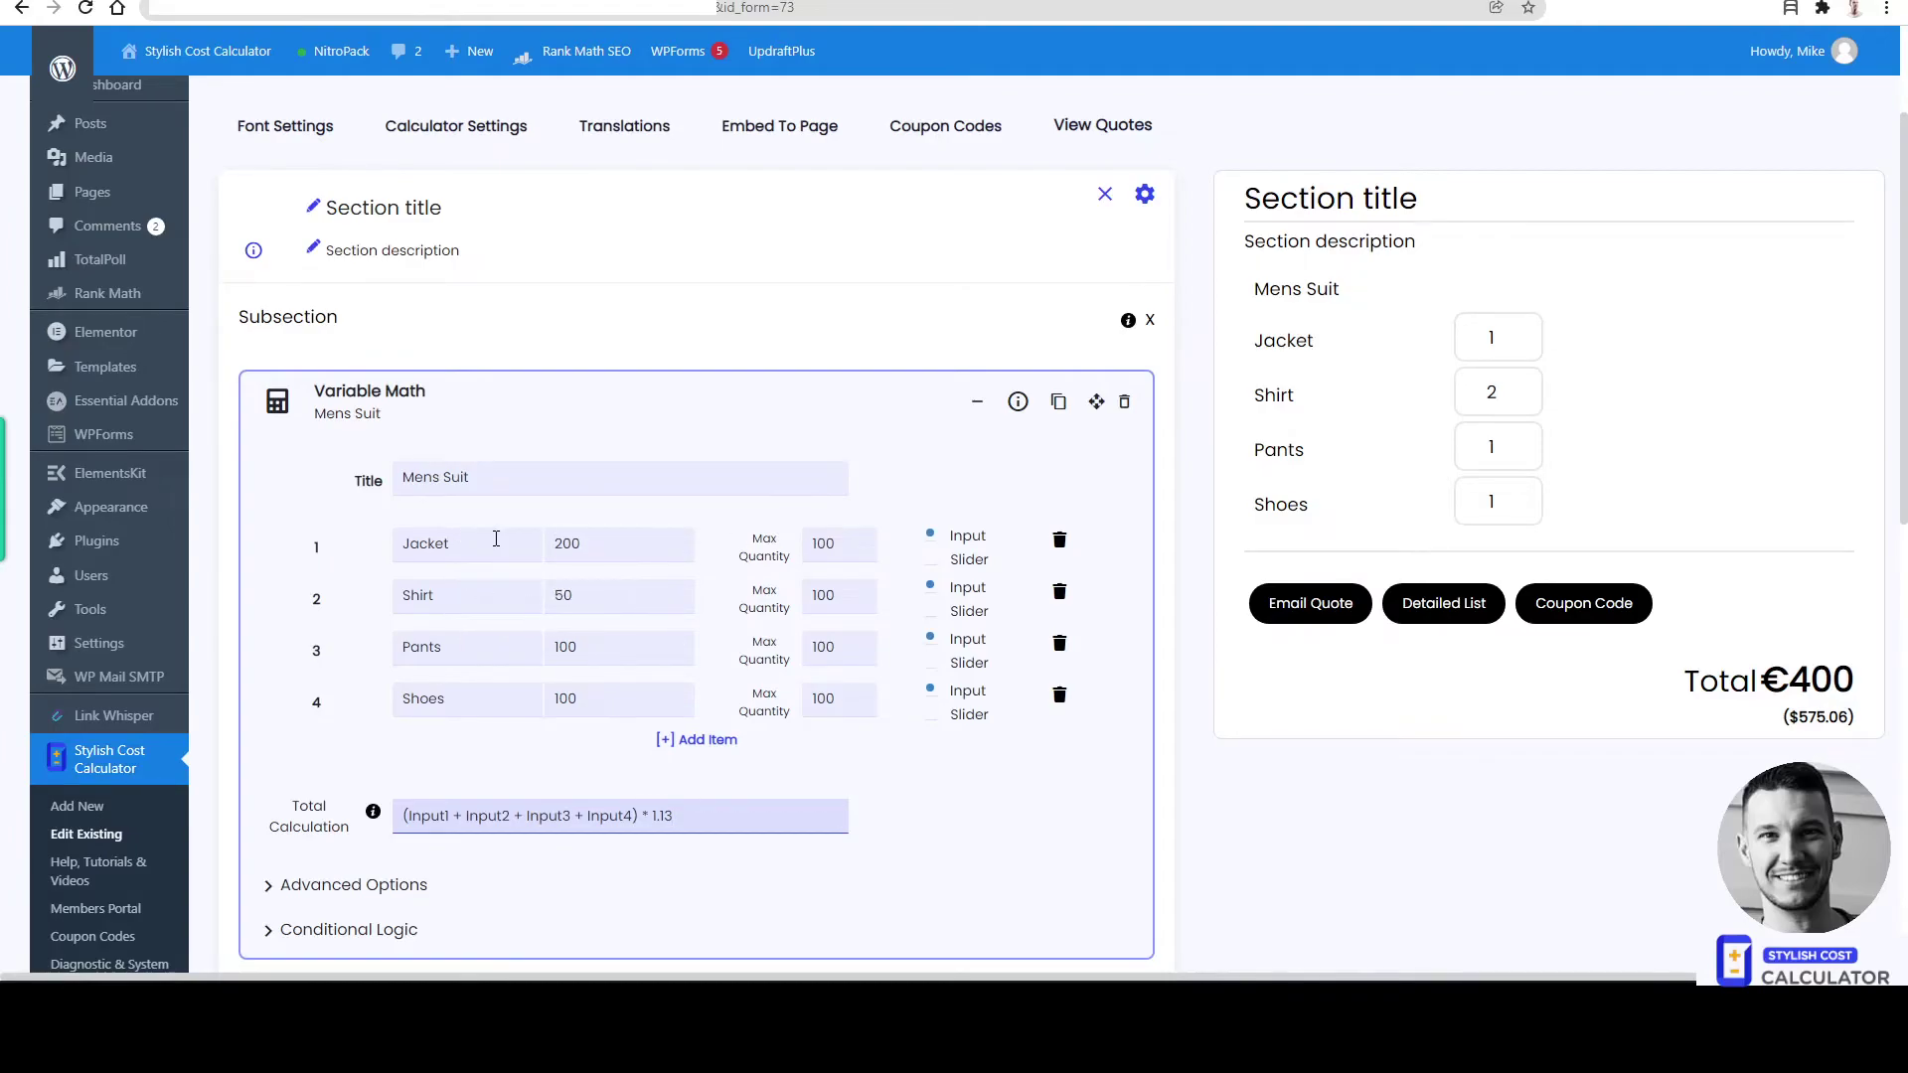
# Step: Review the Mens Suit element's item names, its Total Calculation formula and the Variable Math heading
pyautogui.click(408, 539)
pyautogui.click(475, 592)
pyautogui.click(480, 556)
pyautogui.click(472, 599)
pyautogui.moveTo(435, 647); pyautogui.dragTo(490, 647)
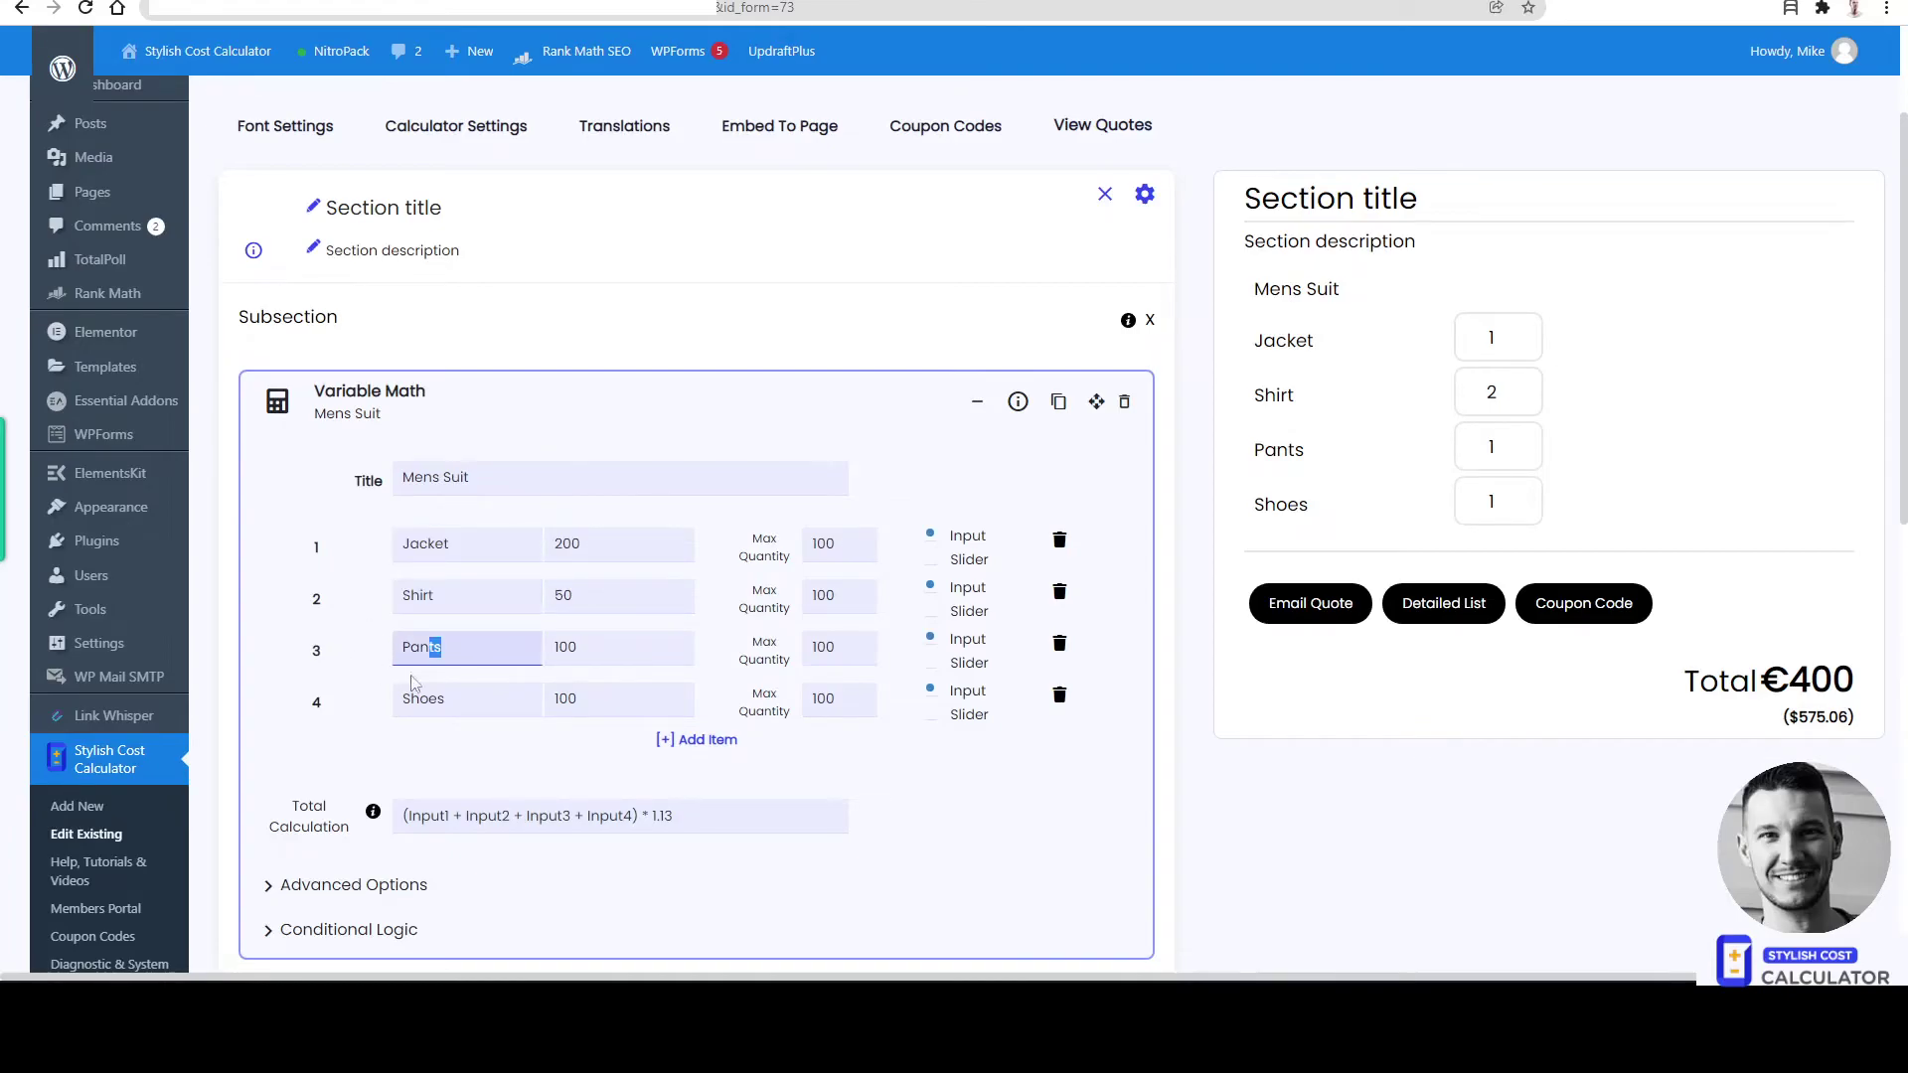
pyautogui.moveTo(644, 816)
pyautogui.mouseDown()
pyautogui.moveTo(692, 820)
pyautogui.moveTo(674, 816)
pyautogui.mouseUp()
pyautogui.click(685, 819)
pyautogui.click(656, 815)
pyautogui.click(702, 817)
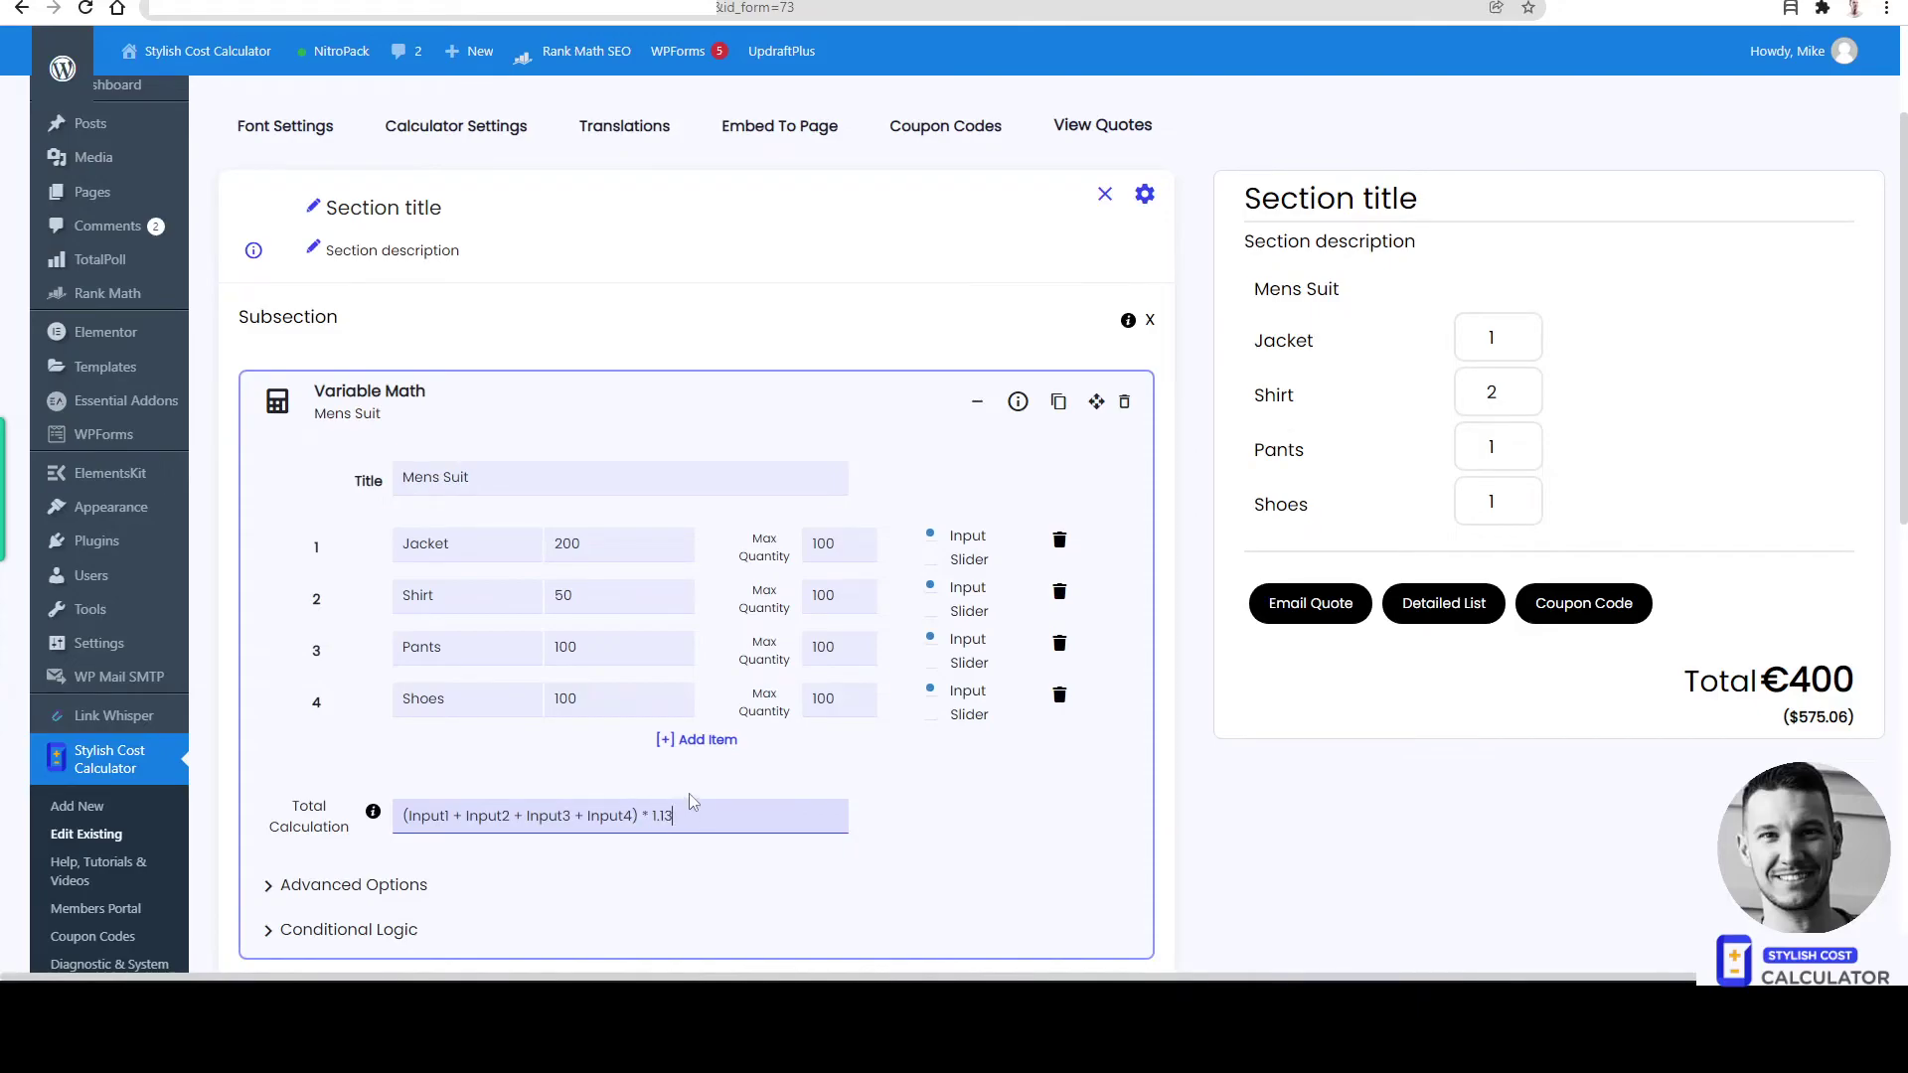
pyautogui.scroll(2, 820, 755)
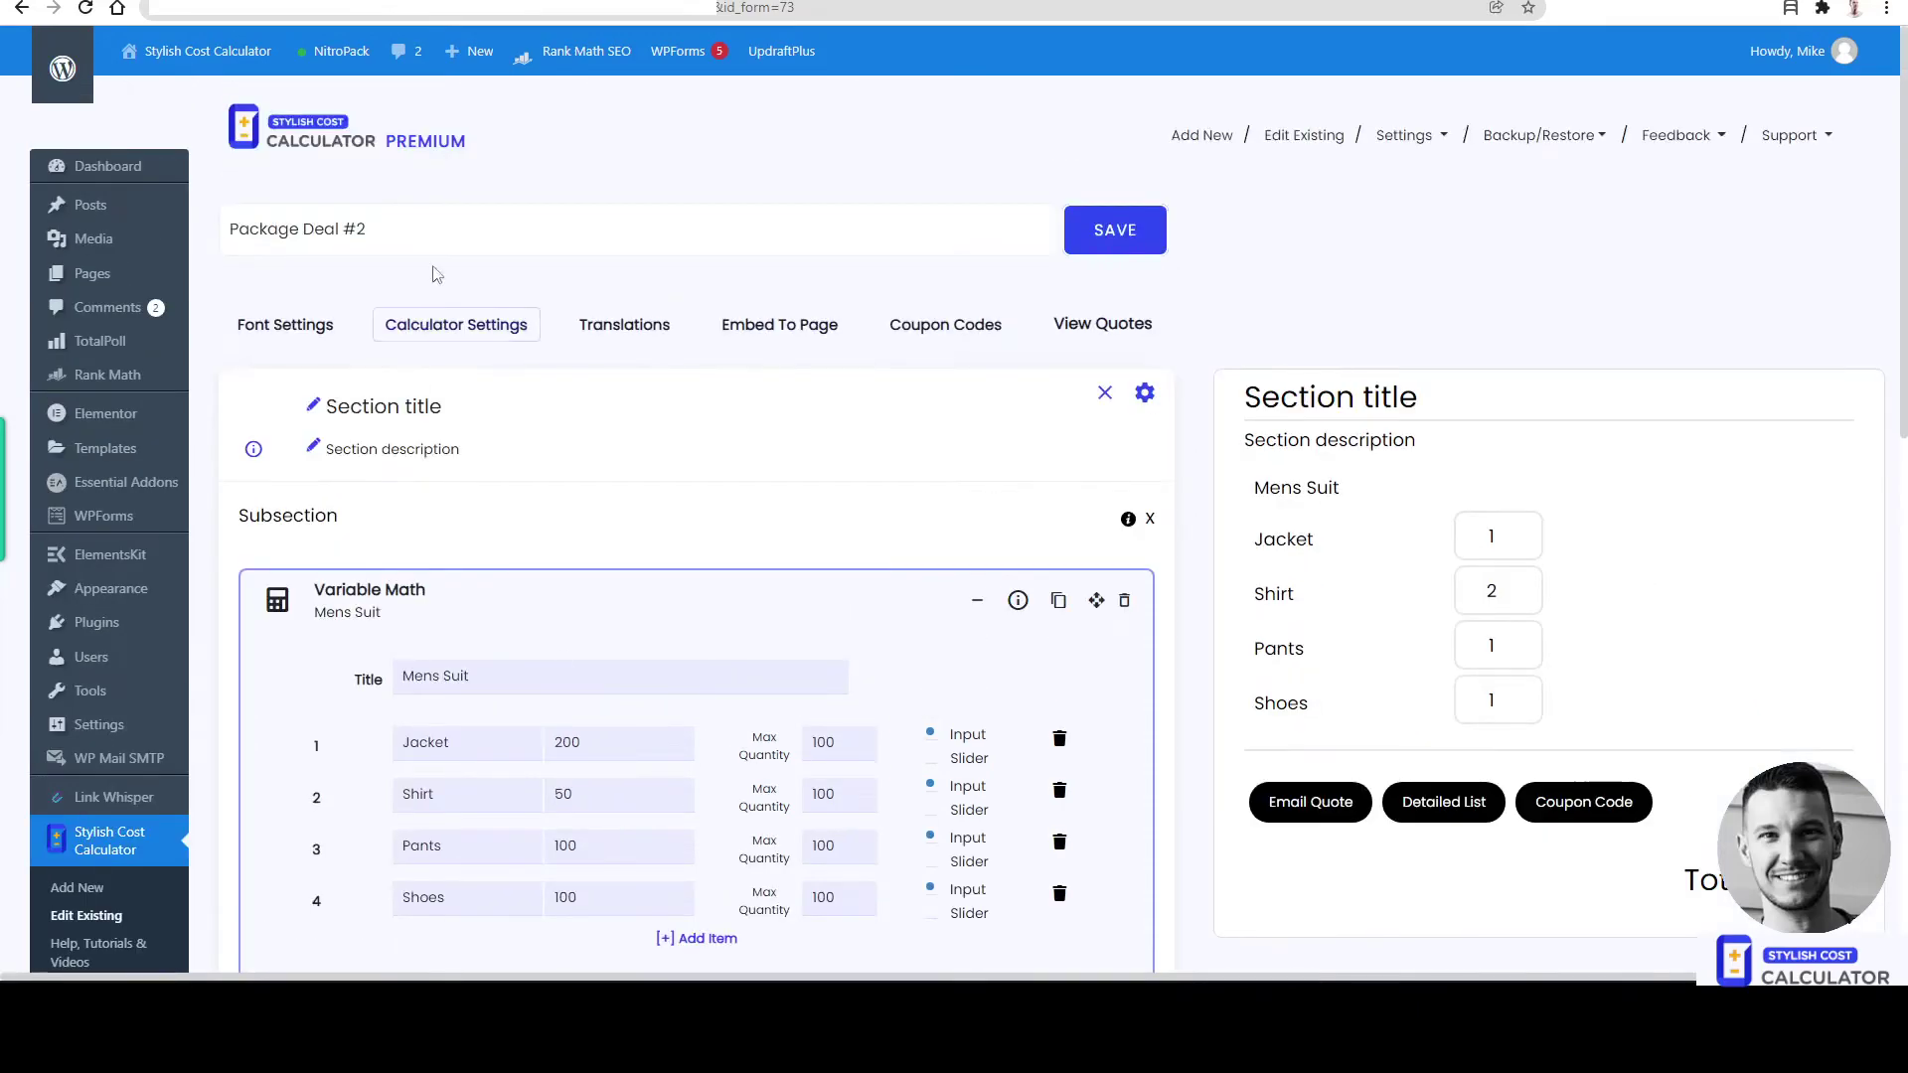
pyautogui.moveTo(330, 581); pyautogui.dragTo(454, 597)
pyautogui.click(454, 596)
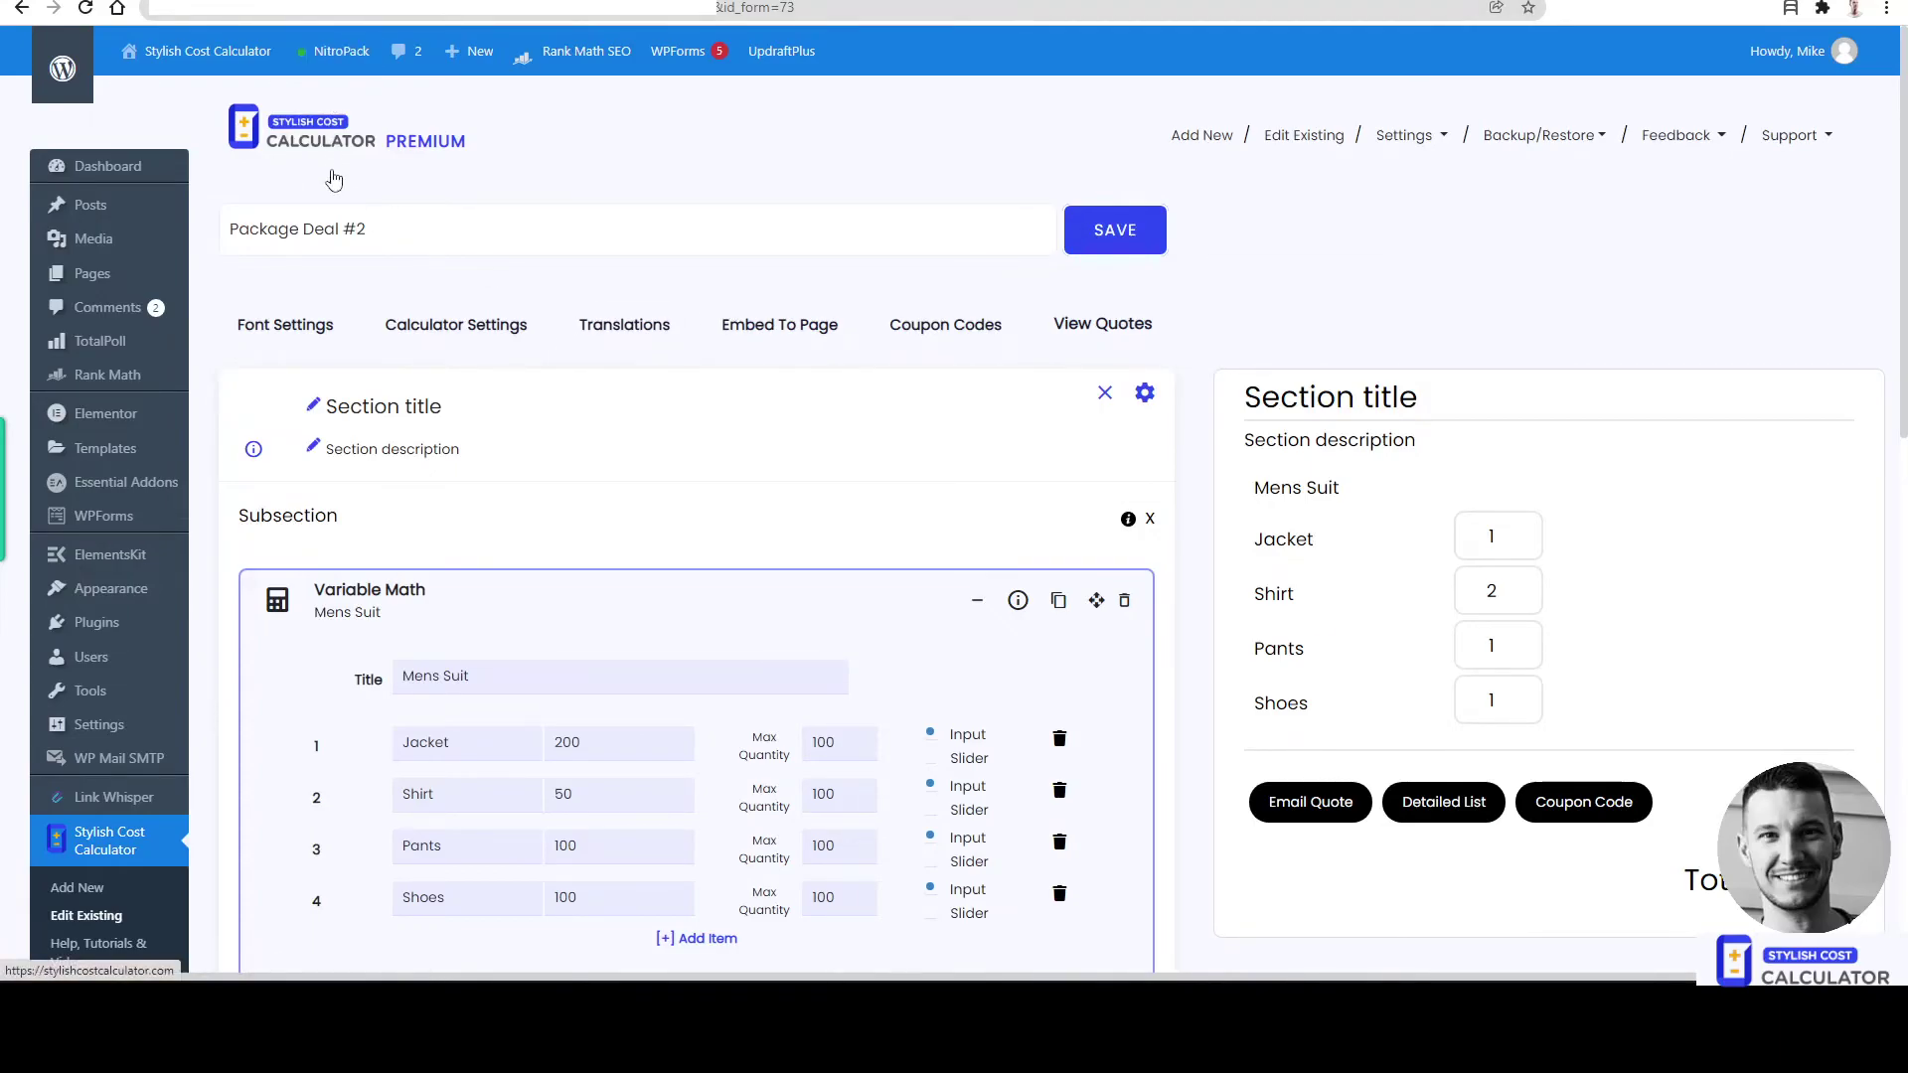
pyautogui.scroll(-2, 573, 507)
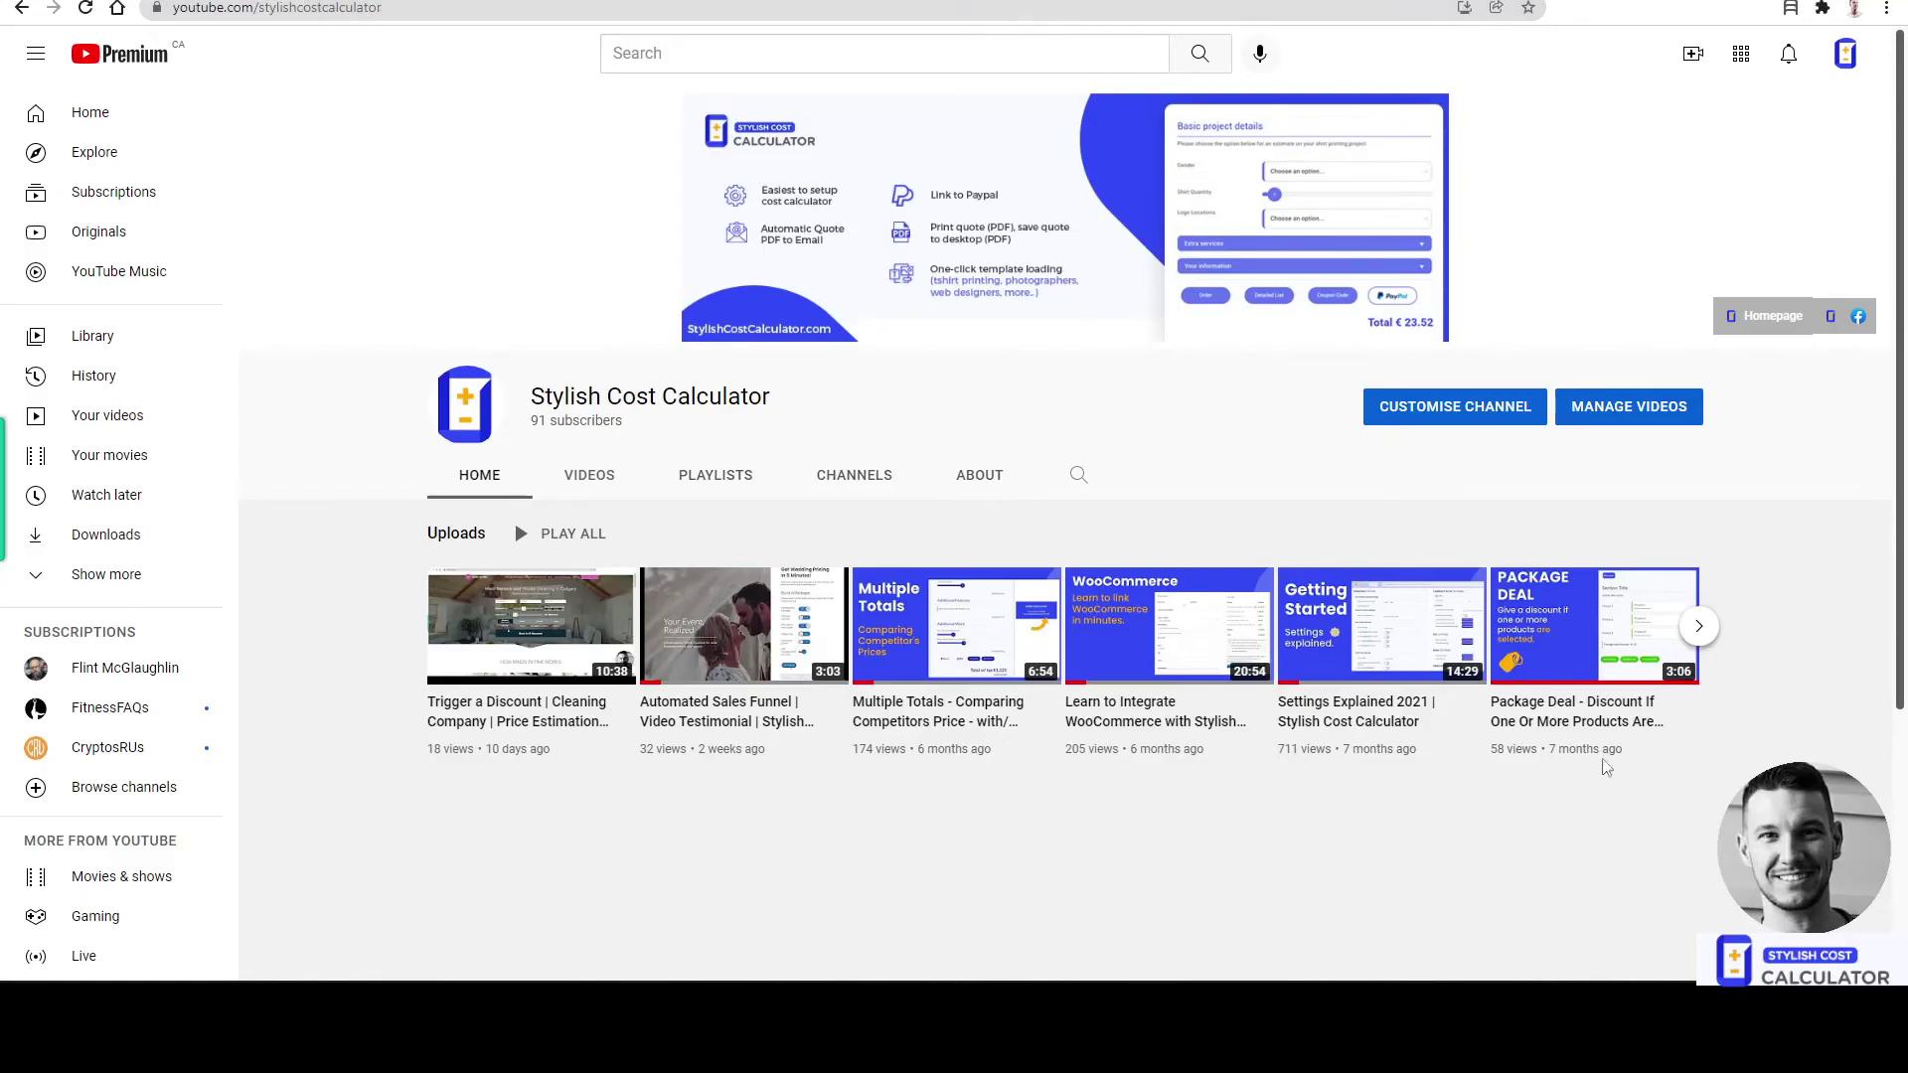
# Step: Browse the videos and playlists of the Stylish Cost Calculator YouTube channel and return to its home page
pyautogui.click(596, 481)
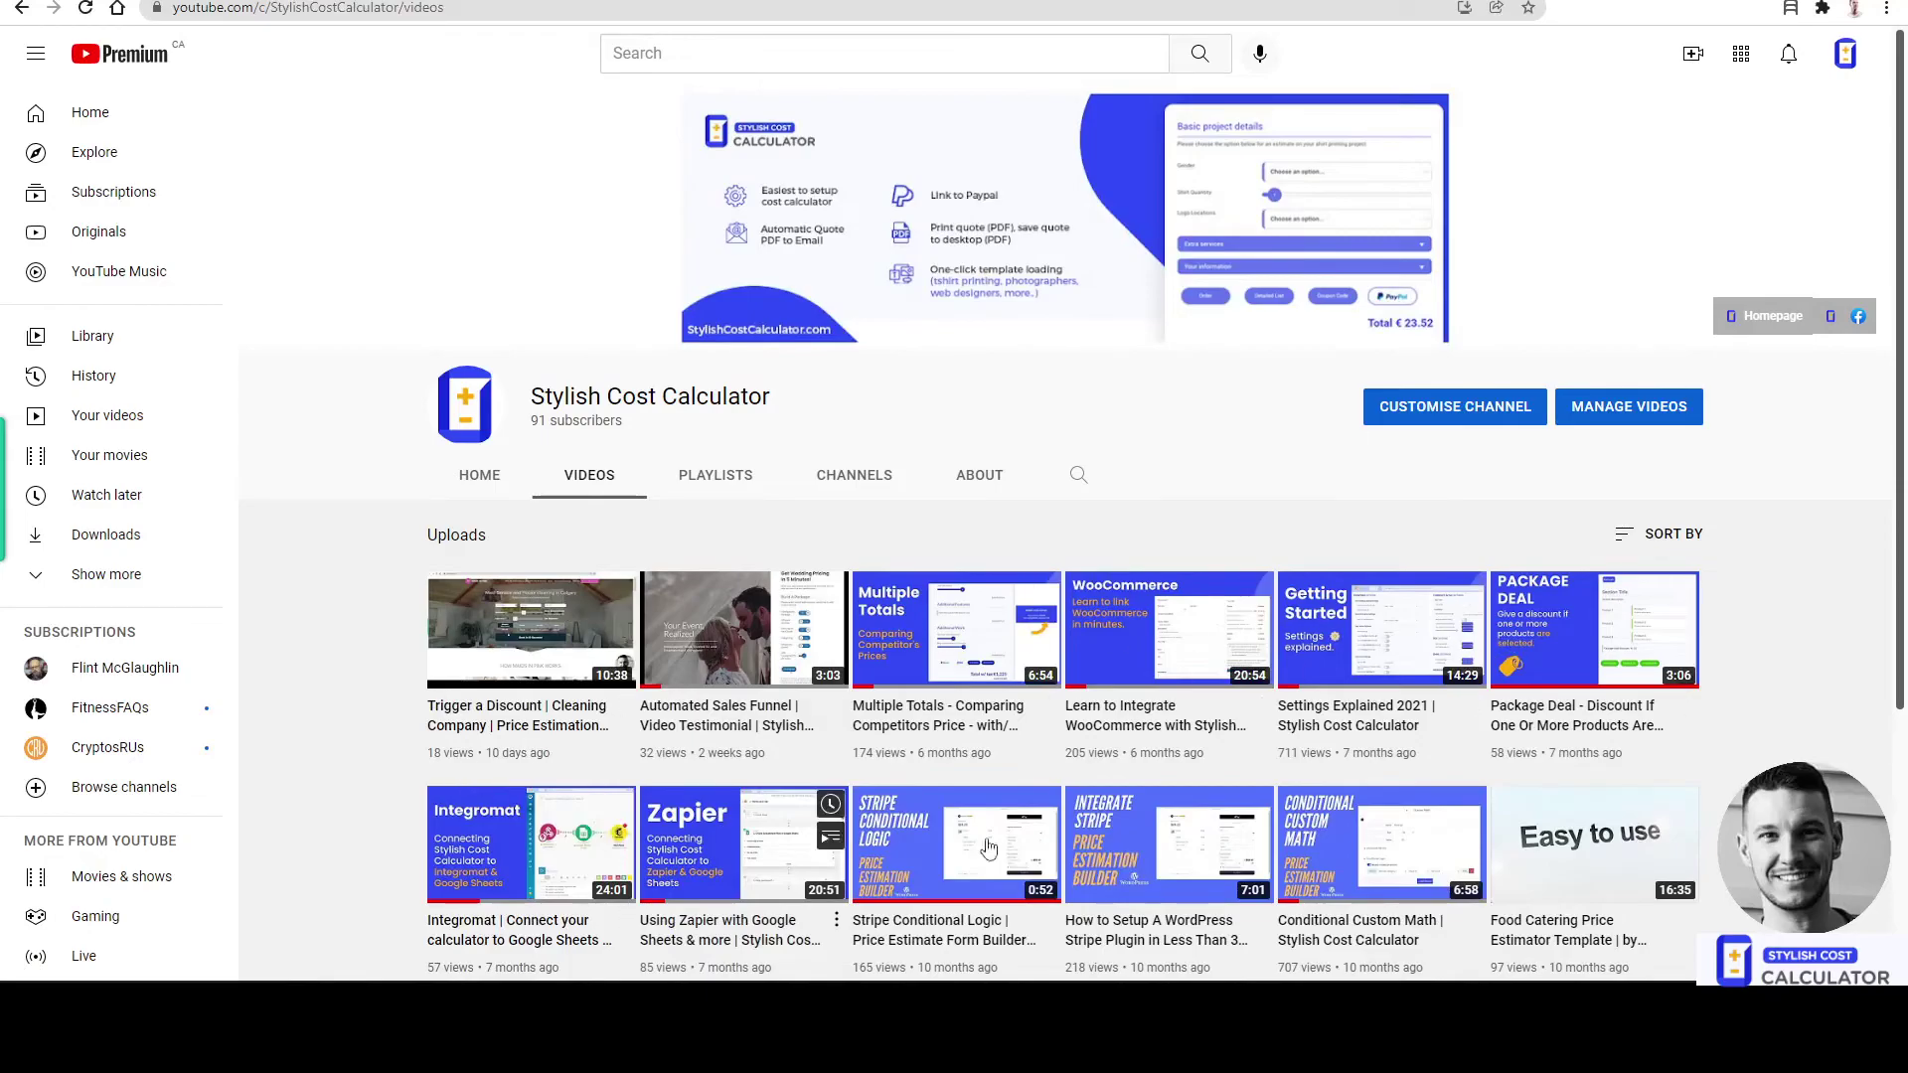
pyautogui.click(689, 494)
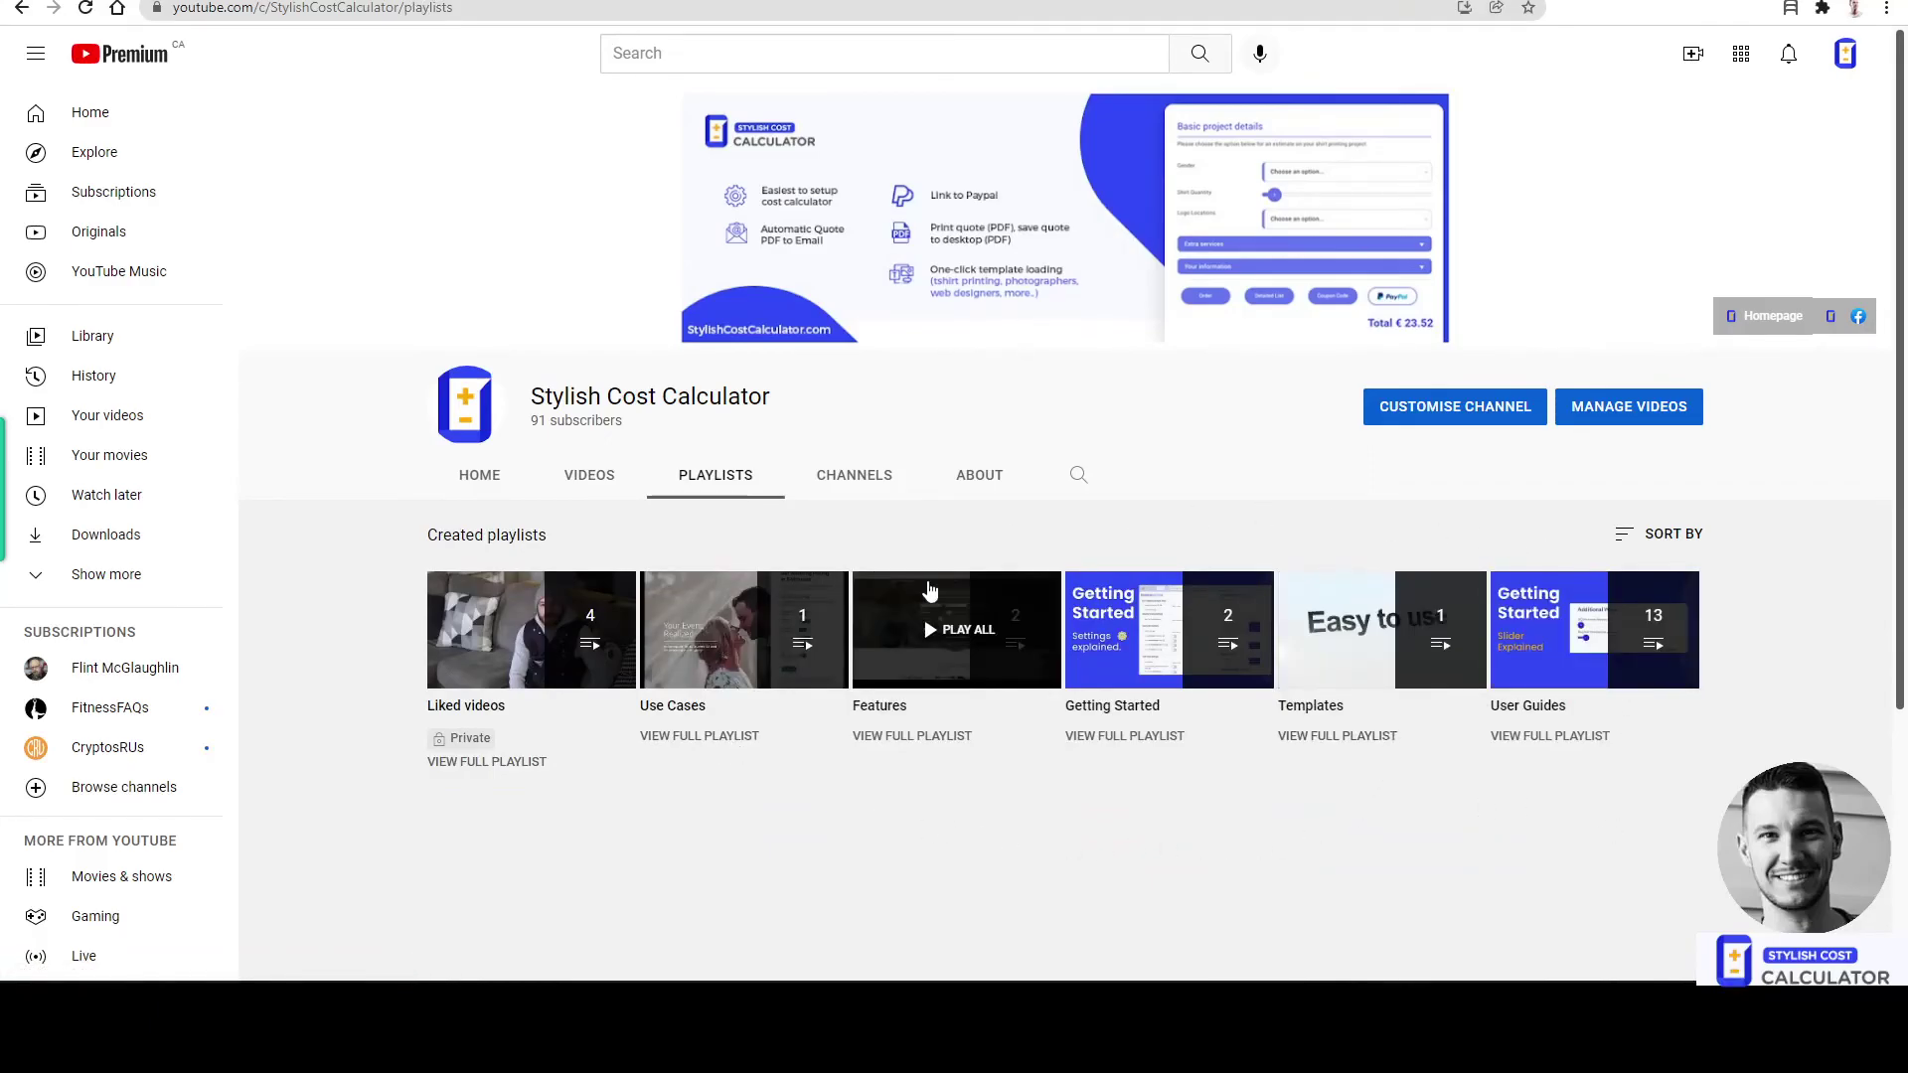
pyautogui.click(479, 475)
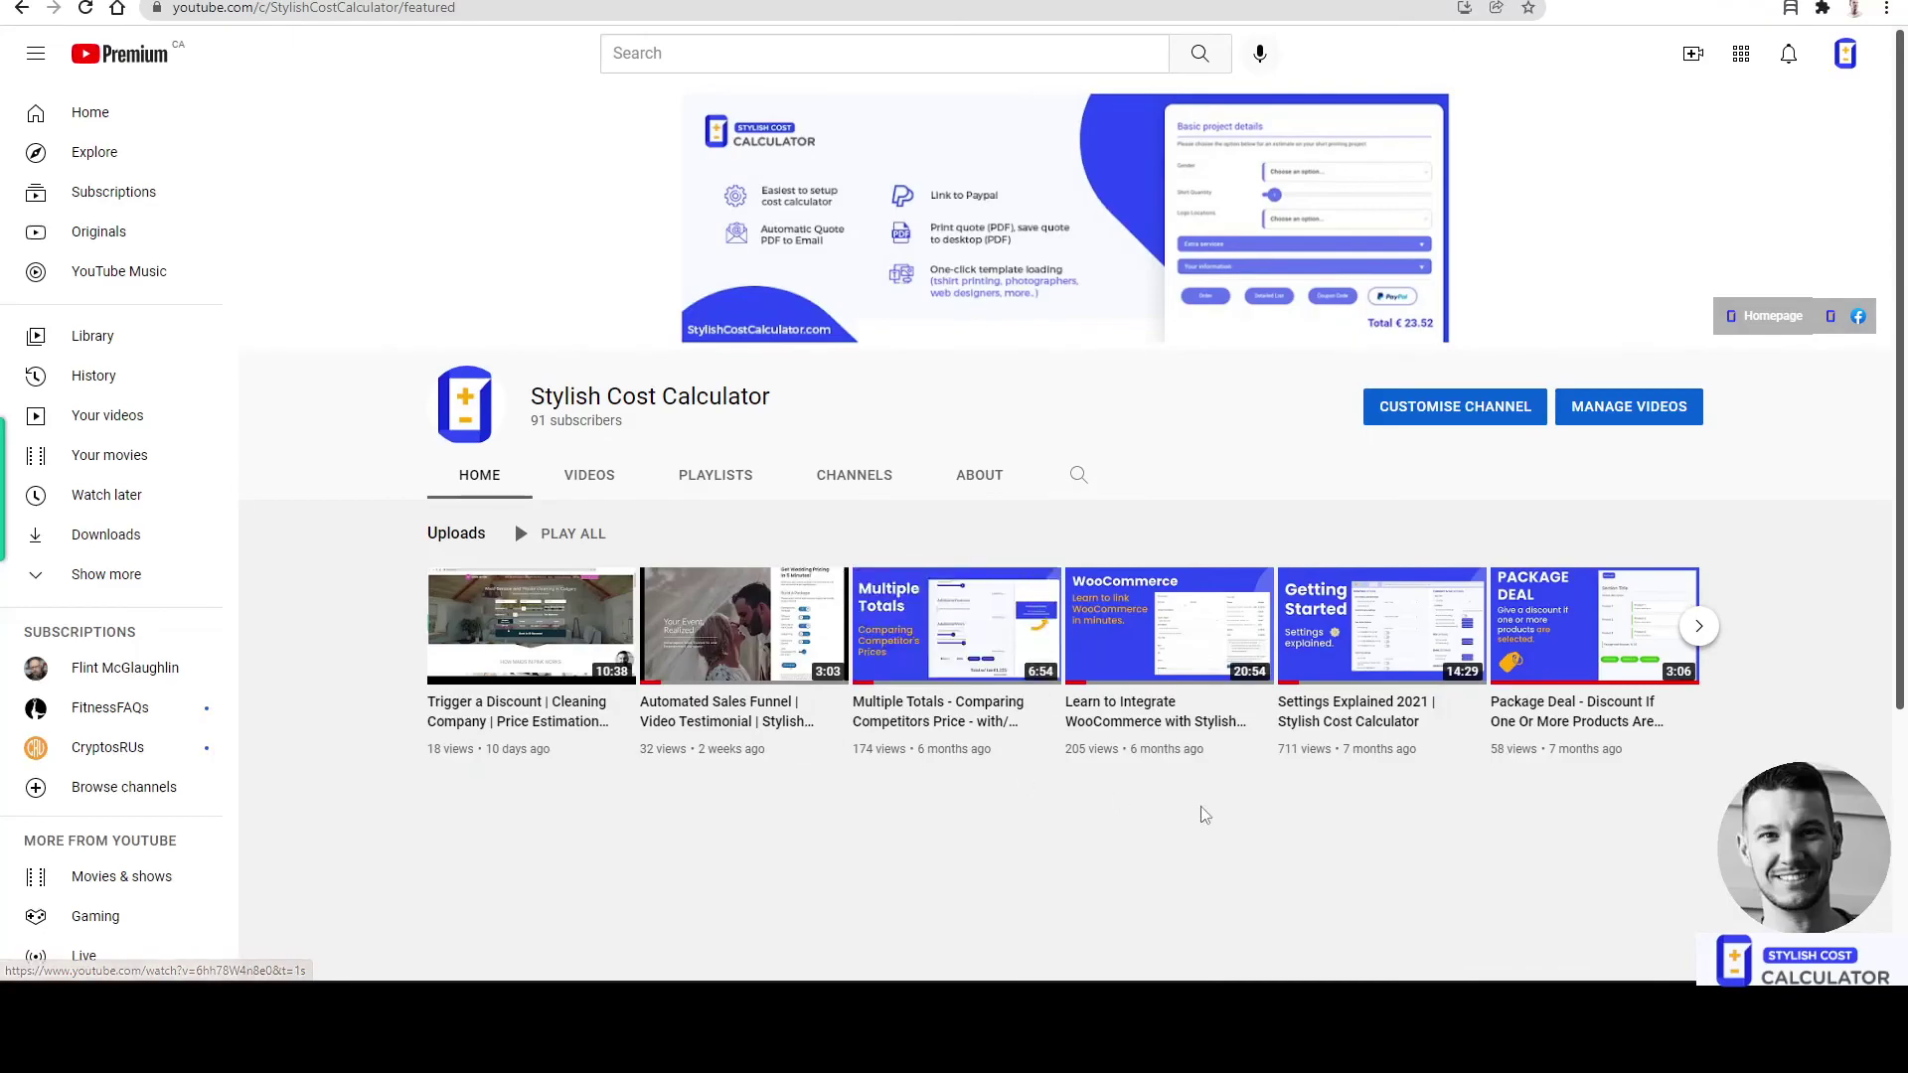